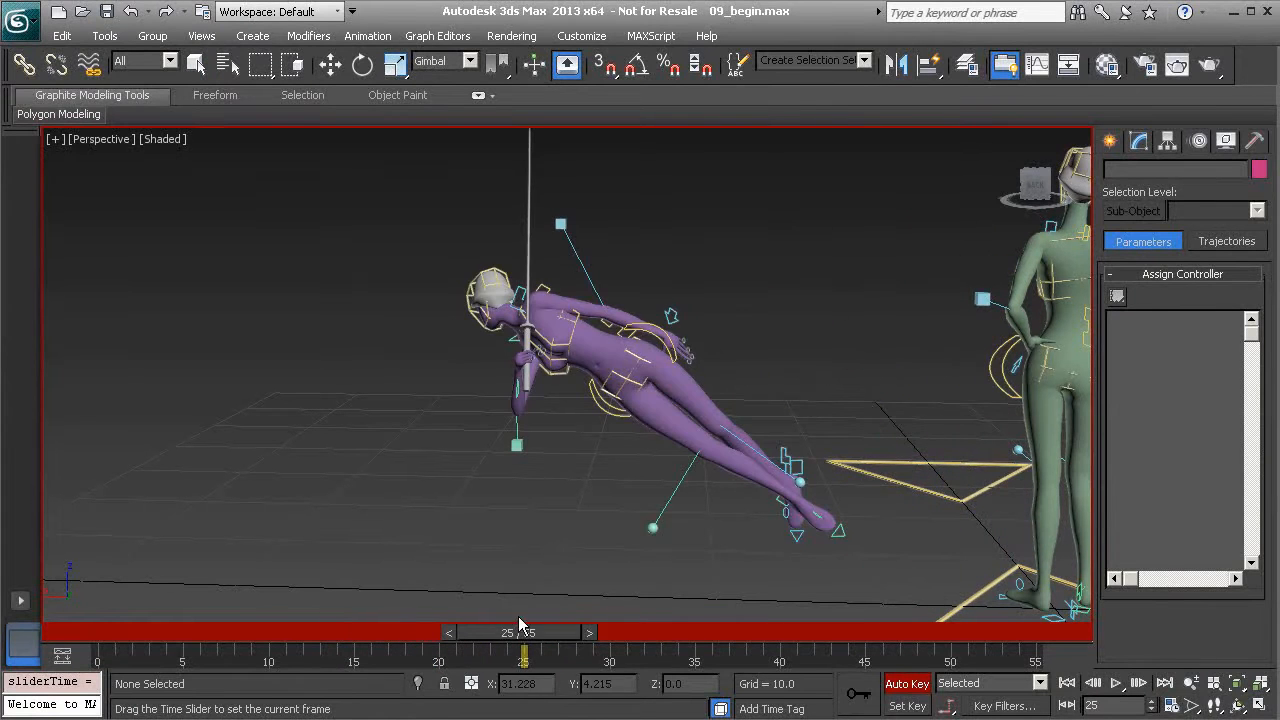
At frame 26, select the purple character's elbow, hand and centre-of-gravity controls together.
{"action": "key", "text": "q"}
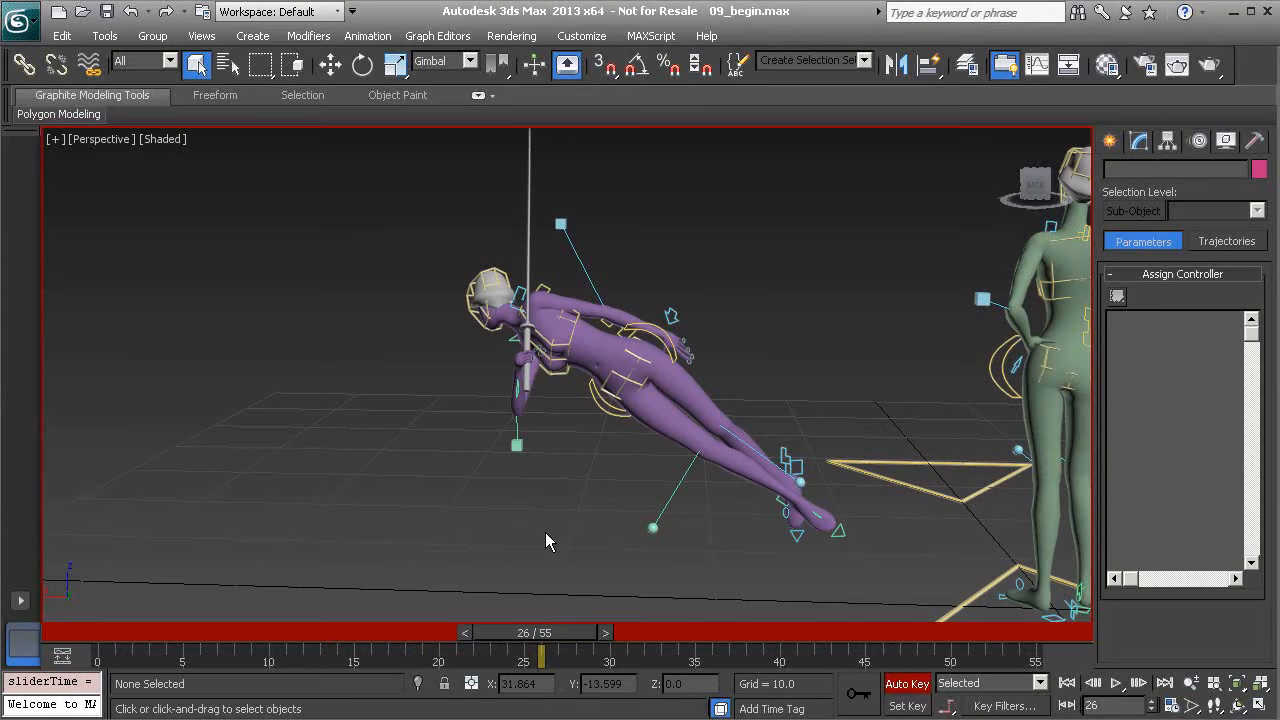
{"action": "left_click", "coordinate": [561, 224]}
{"action": "middle_click_drag", "start_coordinate": [561, 224], "coordinate": [380, 450], "text": "alt"}
{"action": "scroll", "coordinate": [566, 375], "scroll_direction": "up", "scroll_amount": 4}
{"action": "middle_click_drag", "start_coordinate": [197, 472], "coordinate": [279, 441], "text": "alt"}
{"action": "left_click", "coordinate": [234, 520], "text": "ctrl"}
{"action": "left_click", "coordinate": [521, 291], "text": "ctrl"}
{"action": "middle_click_drag", "start_coordinate": [578, 225], "coordinate": [539, 333], "text": "alt"}
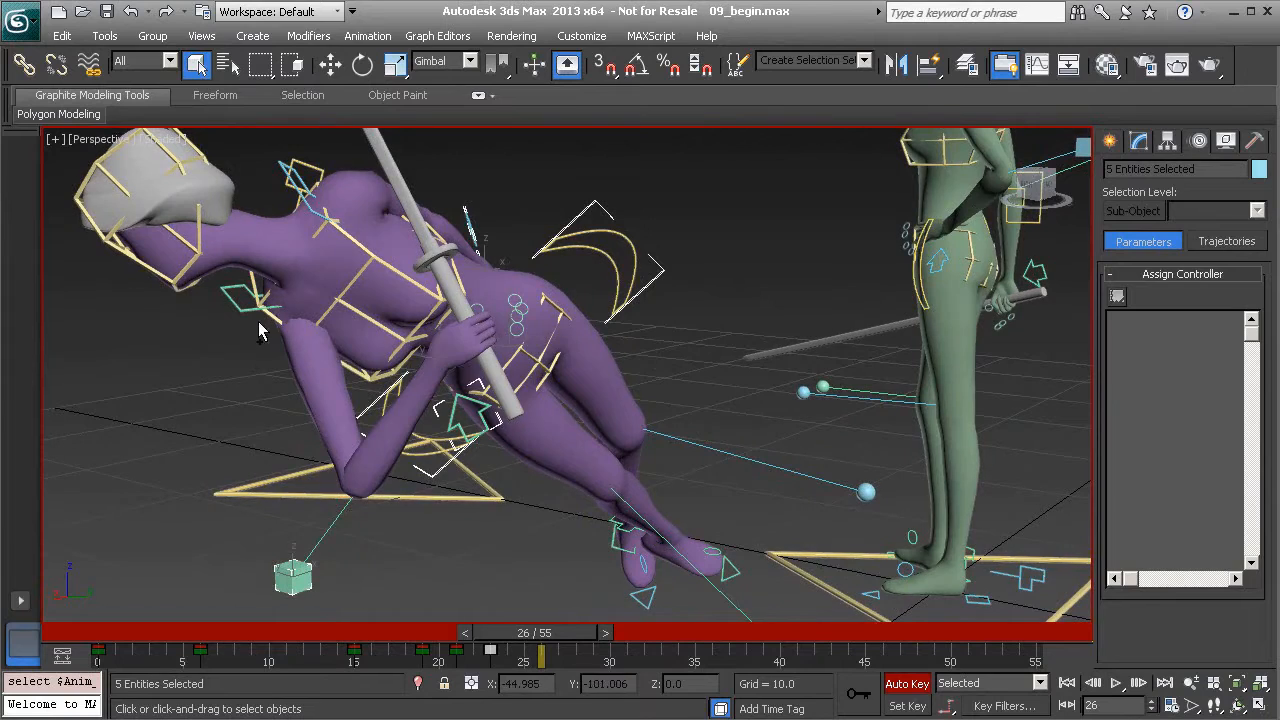
Add the purple character's two knee controls and two leg controls to the current selection.
{"action": "middle_click_drag", "start_coordinate": [440, 362], "coordinate": [404, 300], "text": "alt"}
{"action": "scroll", "coordinate": [467, 219], "scroll_direction": "down", "scroll_amount": 2}
{"action": "middle_click_drag", "start_coordinate": [580, 365], "coordinate": [520, 310]}
{"action": "left_click", "coordinate": [450, 425], "text": "ctrl"}
{"action": "middle_click_drag", "start_coordinate": [572, 425], "coordinate": [585, 448], "text": "alt"}
{"action": "scroll", "coordinate": [560, 374], "scroll_direction": "up", "scroll_amount": 3}
{"action": "middle_click_drag", "start_coordinate": [643, 407], "coordinate": [660, 365], "text": "alt"}
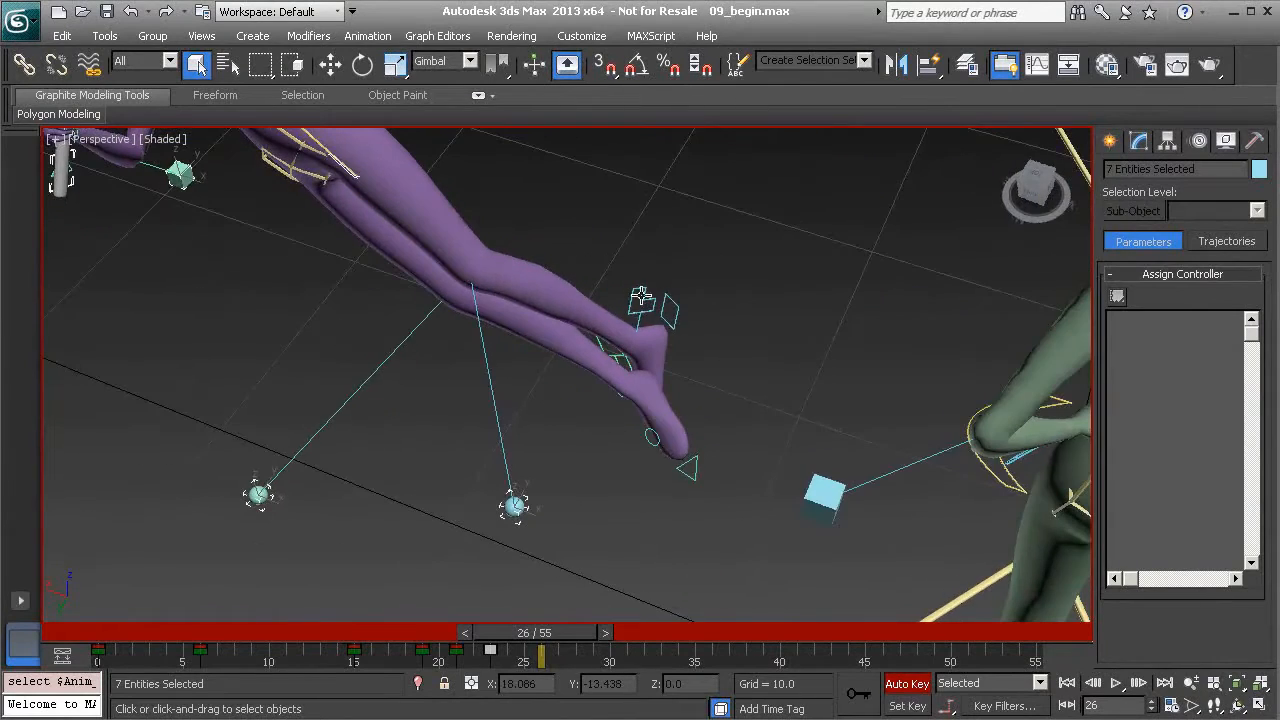
{"action": "mouse_move", "coordinate": [595, 390]}
{"action": "middle_mouse_down", "text": "alt"}
{"action": "mouse_move", "coordinate": [654, 294]}
{"action": "mouse_move", "coordinate": [588, 399]}
{"action": "middle_mouse_up", "text": "alt"}
{"action": "left_click", "coordinate": [507, 426], "text": "ctrl"}
Move the selected body controls about -10.8 units along X at frame 26, in the direction of the character's head.
{"action": "middle_click_drag", "start_coordinate": [475, 349], "coordinate": [409, 406], "text": "alt"}
{"action": "scroll", "coordinate": [471, 312], "scroll_direction": "down", "scroll_amount": 3}
{"action": "middle_click_drag", "start_coordinate": [457, 307], "coordinate": [497, 381]}
{"action": "key", "text": "w"}
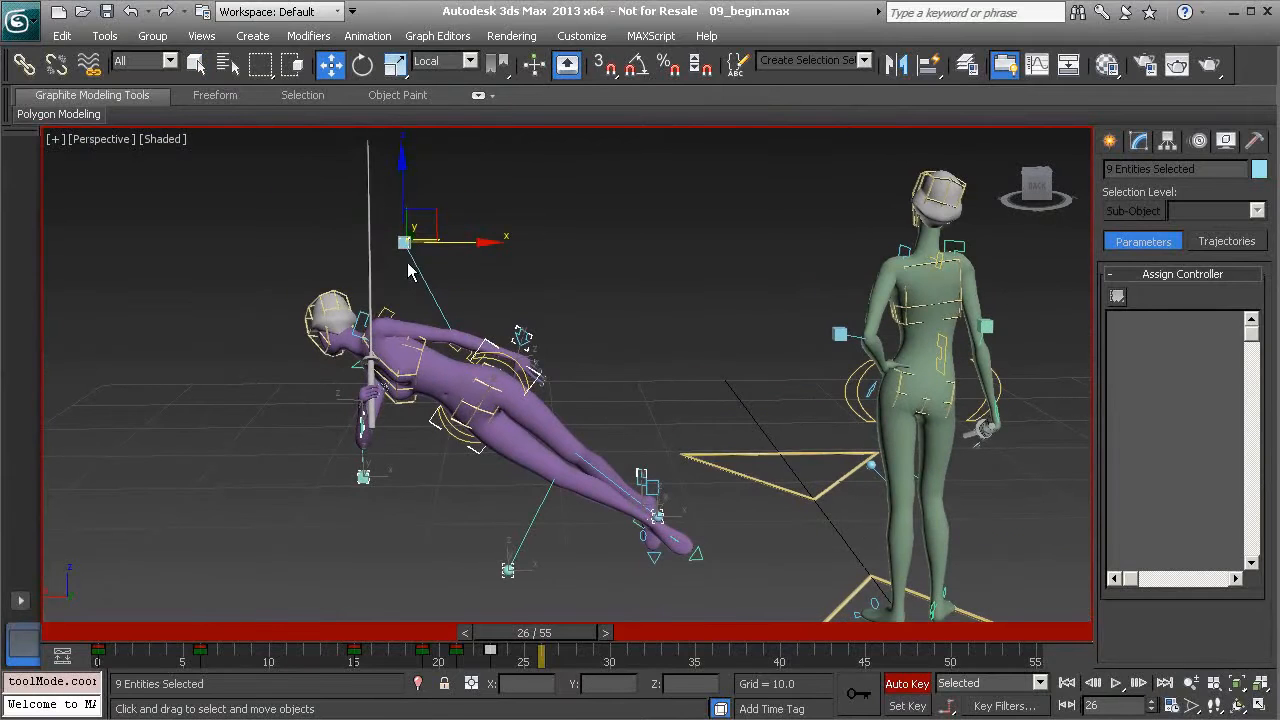
{"action": "left_click_drag", "start_coordinate": [409, 249], "coordinate": [335, 254]}
Check the motion around frame 26 and lower the selected controls slightly.
{"action": "middle_click_drag", "start_coordinate": [437, 342], "coordinate": [523, 262]}
{"action": "scroll", "coordinate": [523, 262], "scroll_direction": "down", "scroll_amount": 1}
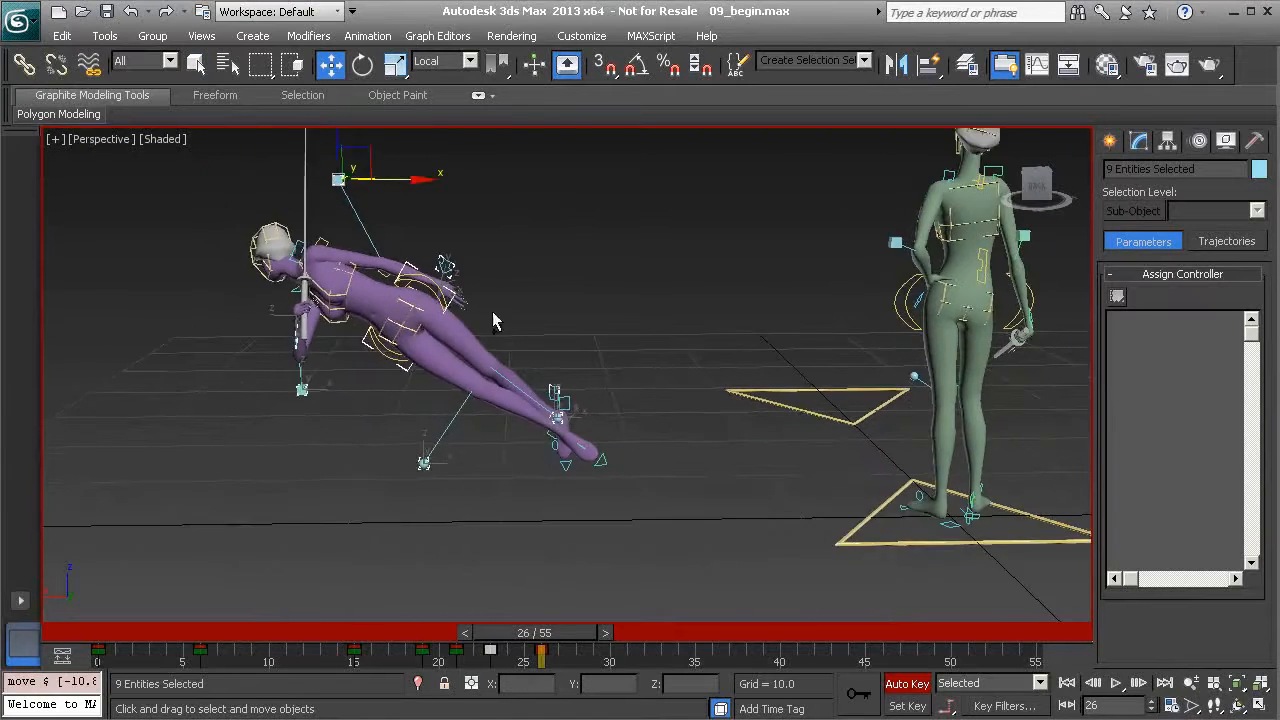
{"action": "mouse_move", "coordinate": [556, 634]}
{"action": "left_mouse_down"}
{"action": "mouse_move", "coordinate": [526, 636]}
{"action": "mouse_move", "coordinate": [571, 633]}
{"action": "mouse_move", "coordinate": [524, 634]}
{"action": "mouse_move", "coordinate": [568, 635]}
{"action": "mouse_move", "coordinate": [554, 631]}
{"action": "left_mouse_up"}
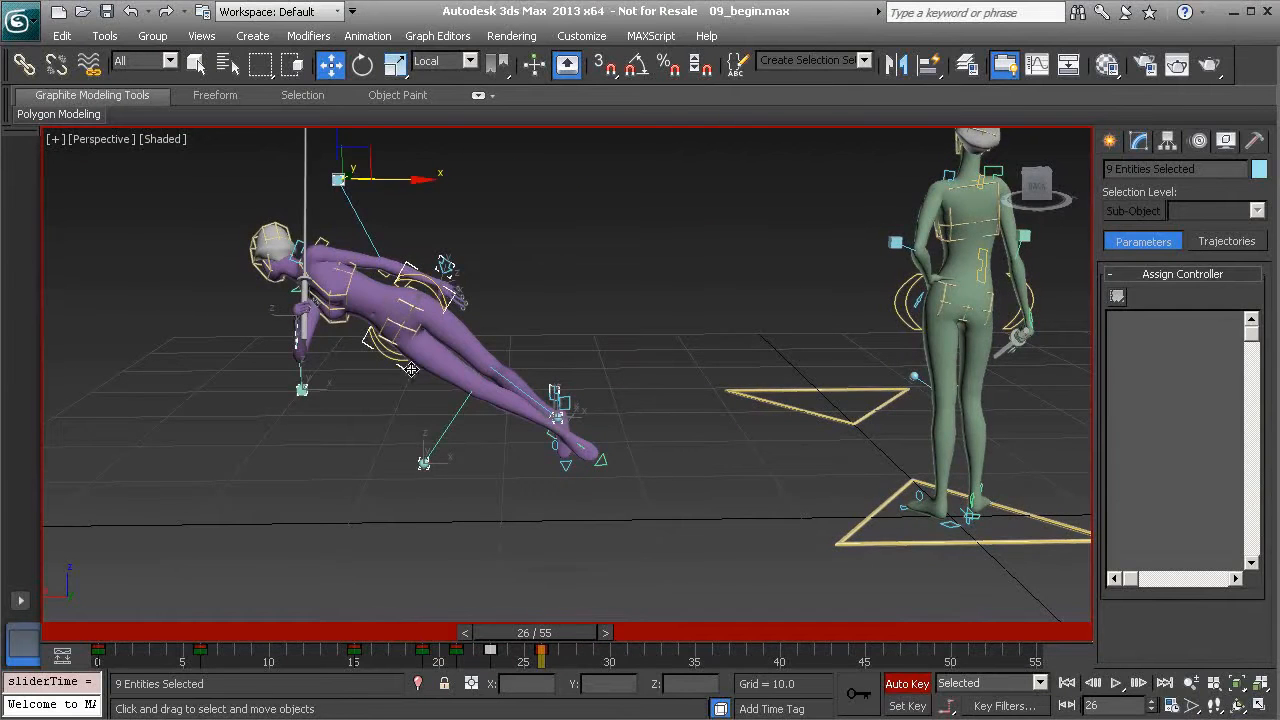
{"action": "middle_click_drag", "start_coordinate": [420, 388], "coordinate": [414, 349], "text": "alt"}
{"action": "left_click_drag", "start_coordinate": [341, 196], "coordinate": [337, 208]}
{"action": "mouse_move", "coordinate": [536, 632]}
{"action": "left_mouse_down"}
{"action": "mouse_move", "coordinate": [478, 628]}
{"action": "mouse_move", "coordinate": [563, 638]}
{"action": "mouse_move", "coordinate": [493, 637]}
{"action": "mouse_move", "coordinate": [545, 632]}
{"action": "left_mouse_up"}
Compare frames 26 and 27 from above and shift the selected controls slightly at frame 26 to correct the jump path.
{"action": "middle_click_drag", "start_coordinate": [605, 363], "coordinate": [560, 576], "text": "alt"}
{"action": "mouse_move", "coordinate": [550, 651]}
{"action": "left_mouse_down"}
{"action": "mouse_move", "coordinate": [496, 637]}
{"action": "mouse_move", "coordinate": [553, 632]}
{"action": "left_mouse_up"}
{"action": "middle_click_drag", "start_coordinate": [502, 404], "coordinate": [493, 406], "text": "alt"}
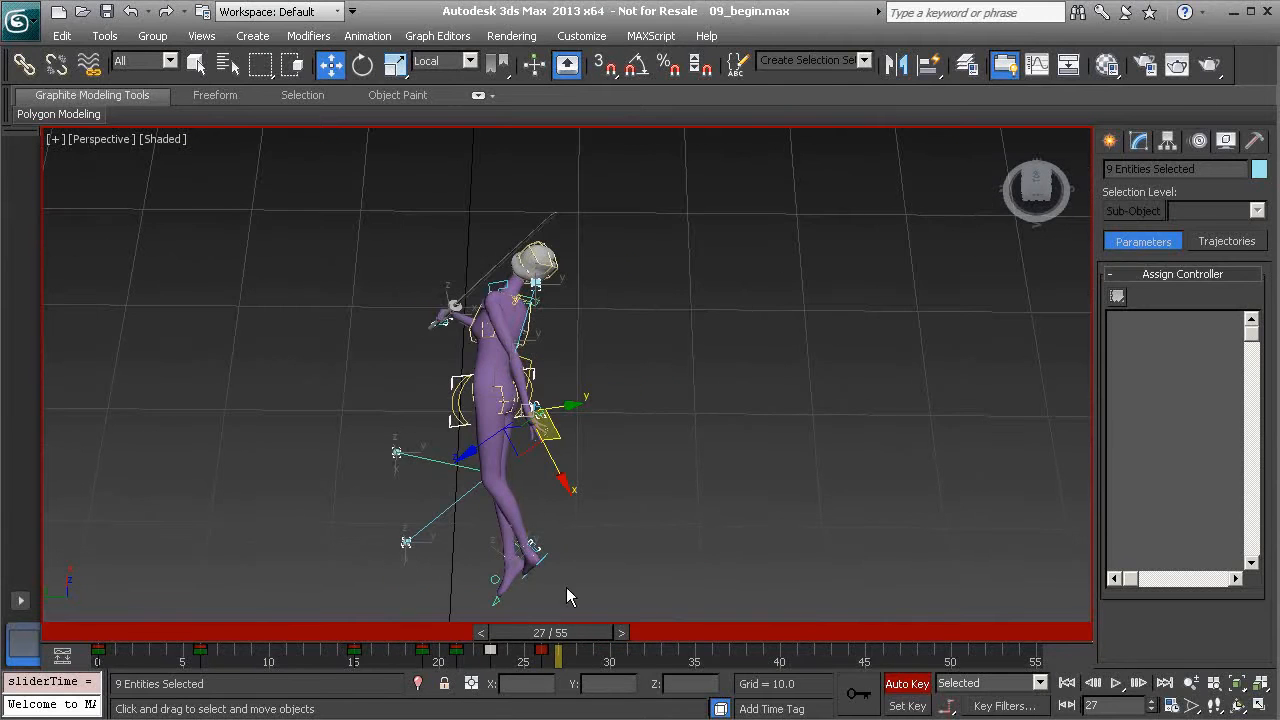
{"action": "left_click_drag", "start_coordinate": [561, 631], "coordinate": [561, 603]}
{"action": "key", "text": "w"}
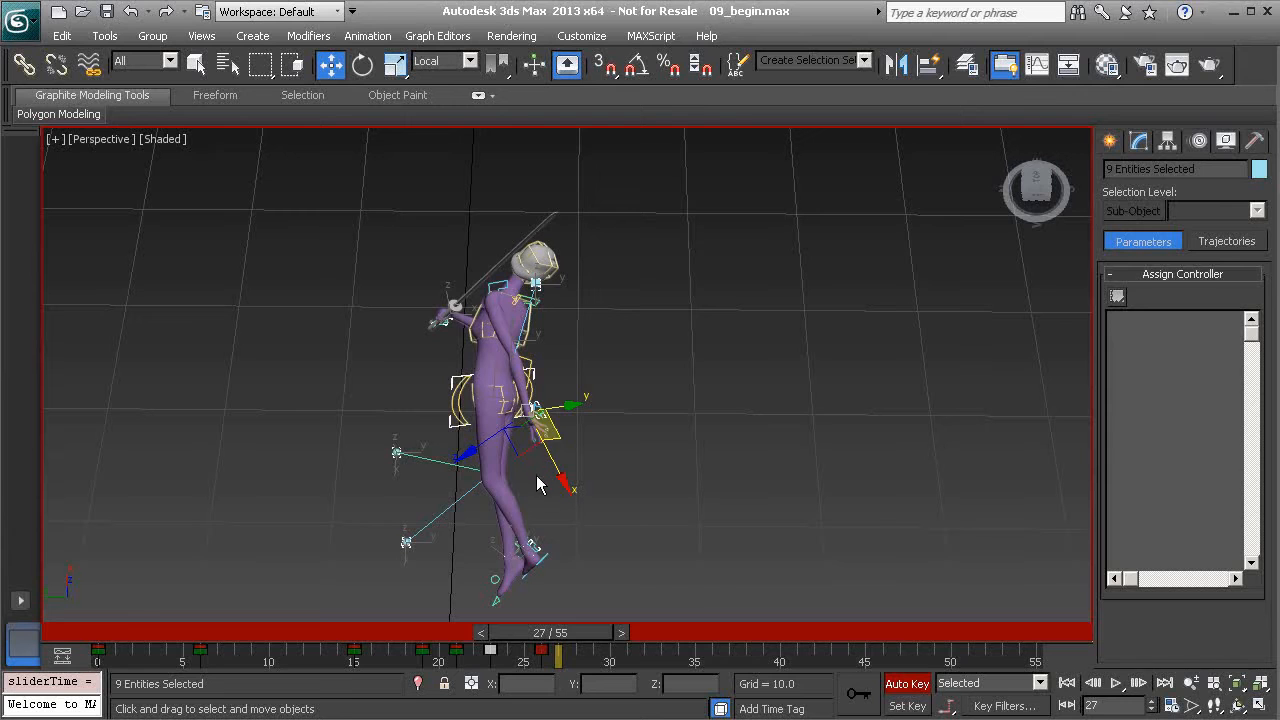
{"action": "left_click_drag", "start_coordinate": [537, 410], "coordinate": [539, 410]}
{"action": "left_click_drag", "start_coordinate": [565, 631], "coordinate": [549, 628]}
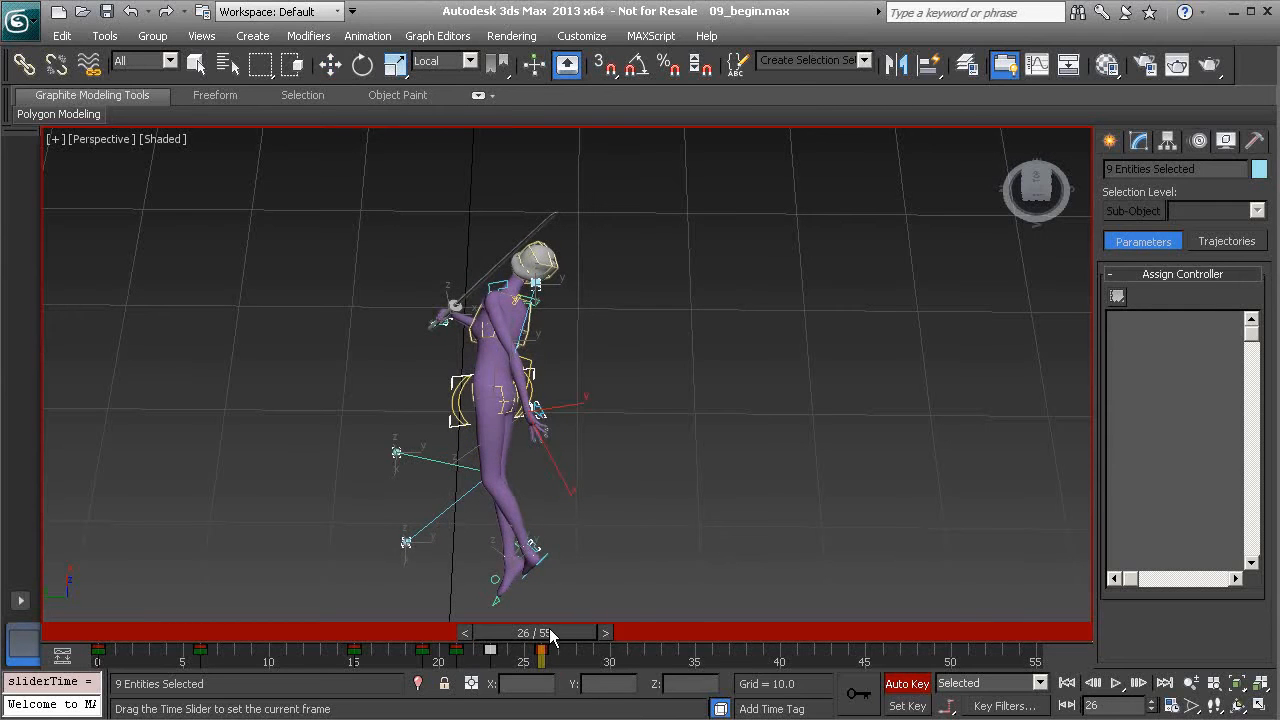
{"action": "left_click_drag", "start_coordinate": [525, 412], "coordinate": [534, 446]}
{"action": "mouse_move", "coordinate": [553, 613]}
{"action": "left_mouse_down"}
{"action": "mouse_move", "coordinate": [501, 625]}
{"action": "mouse_move", "coordinate": [572, 624]}
{"action": "mouse_move", "coordinate": [494, 607]}
{"action": "mouse_move", "coordinate": [549, 608]}
{"action": "left_mouse_up"}
{"action": "scroll", "coordinate": [549, 608], "scroll_direction": "down", "scroll_amount": 2}
{"action": "middle_click_drag", "start_coordinate": [549, 604], "coordinate": [533, 436]}
{"action": "mouse_move", "coordinate": [542, 615]}
{"action": "left_mouse_down"}
{"action": "mouse_move", "coordinate": [415, 610]}
{"action": "mouse_move", "coordinate": [552, 620]}
{"action": "left_mouse_up"}
Select only the purple character's centre-of-gravity control and rotate it about Z to about -230 degrees at frame 26.
{"action": "middle_click_drag", "start_coordinate": [521, 424], "coordinate": [640, 376], "text": "alt"}
{"action": "middle_click_drag", "start_coordinate": [522, 452], "coordinate": [551, 400]}
{"action": "scroll", "coordinate": [551, 400], "scroll_direction": "up", "scroll_amount": 2}
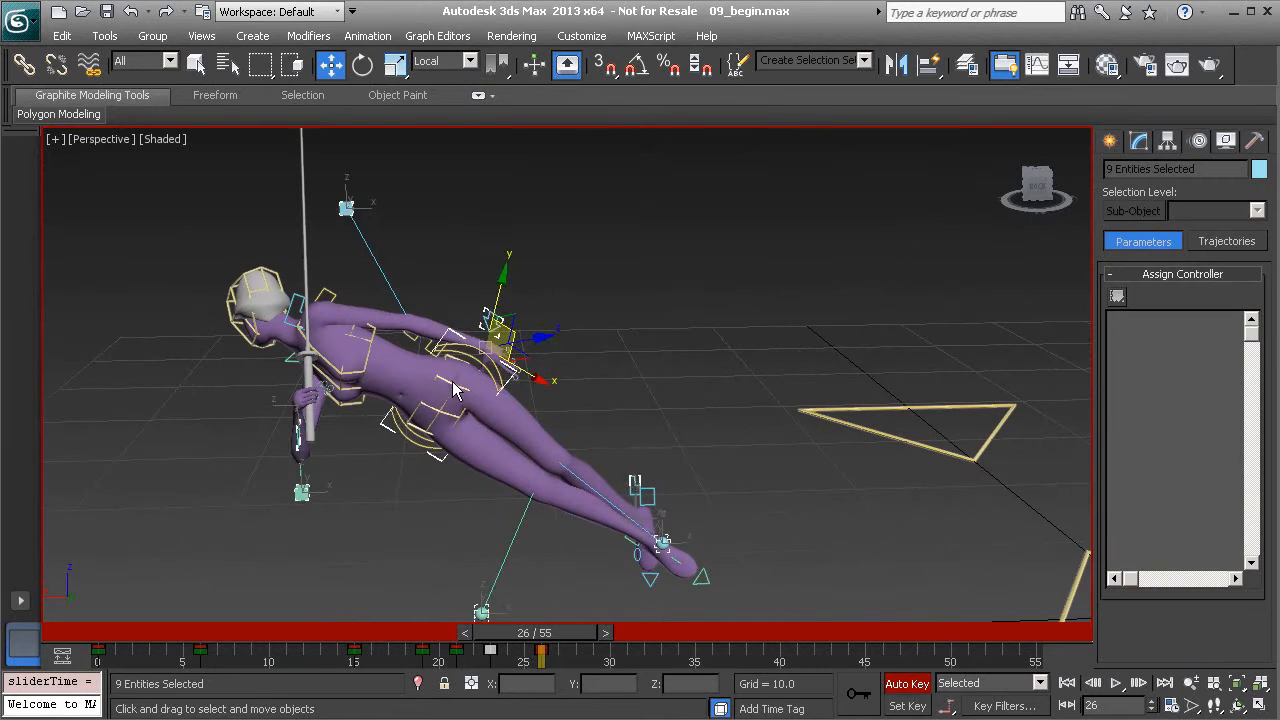
{"action": "left_click", "coordinate": [483, 356]}
{"action": "left_click", "coordinate": [483, 356]}
{"action": "middle_click_drag", "start_coordinate": [516, 388], "coordinate": [543, 352]}
{"action": "scroll", "coordinate": [511, 380], "scroll_direction": "up", "scroll_amount": 2}
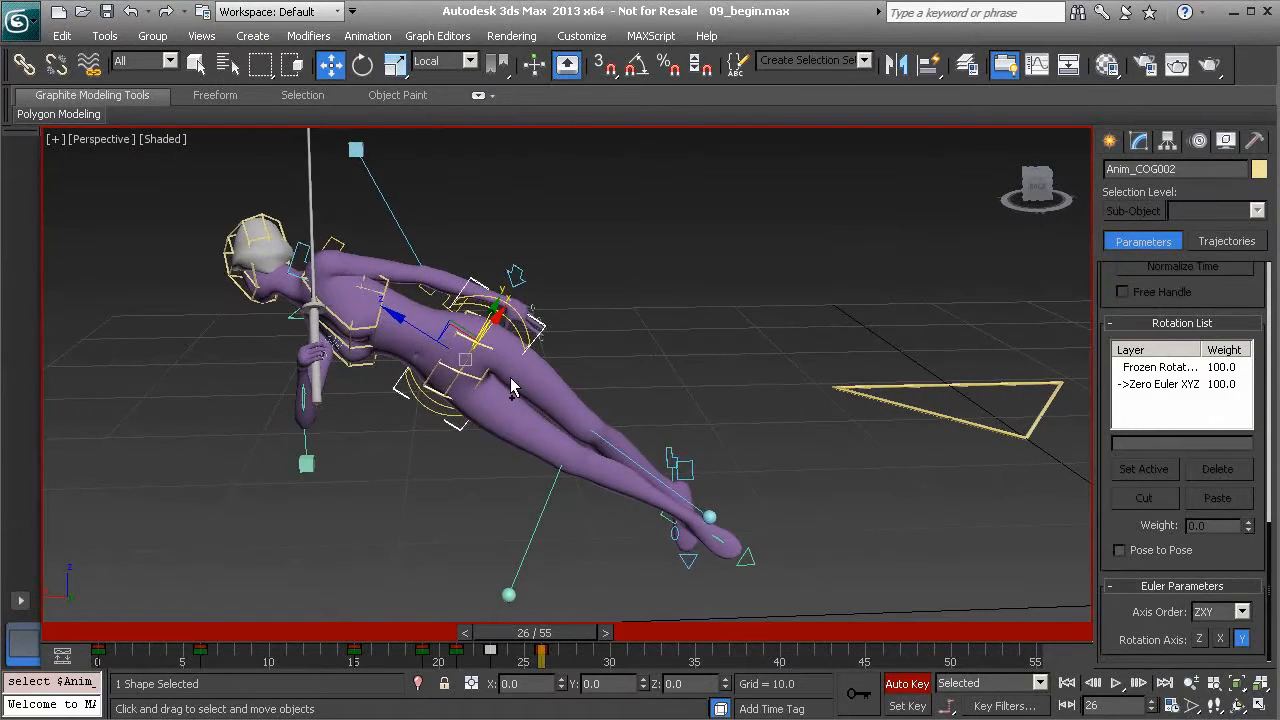
{"action": "key", "text": "e"}
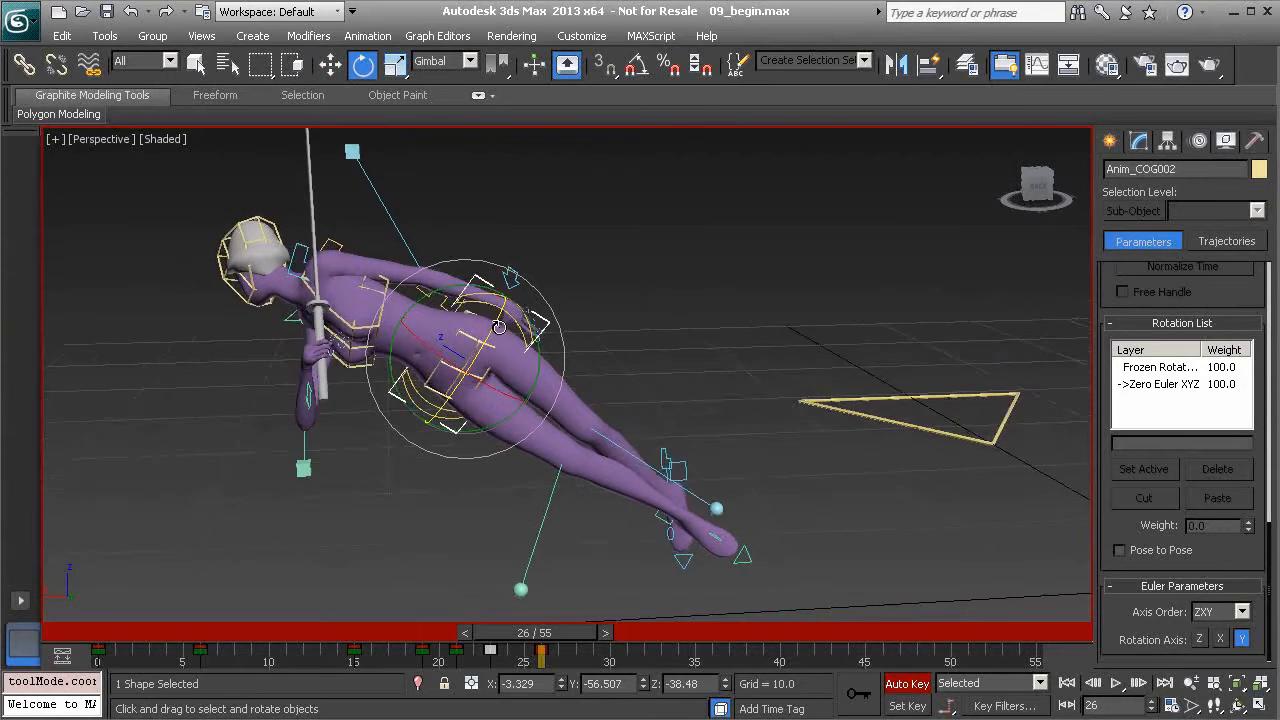
{"action": "left_click_drag", "start_coordinate": [495, 331], "coordinate": [483, 362]}
{"action": "left_click_drag", "start_coordinate": [495, 319], "coordinate": [487, 346]}
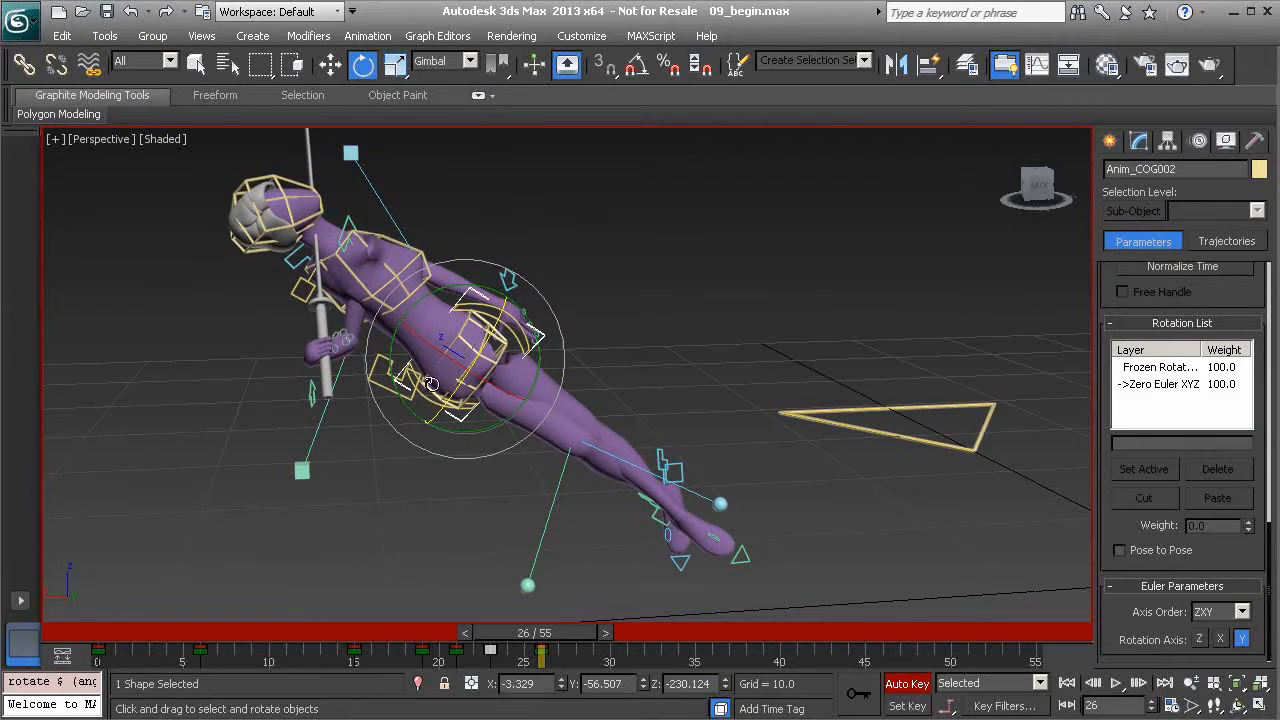
{"action": "middle_click_drag", "start_coordinate": [425, 362], "coordinate": [503, 360]}
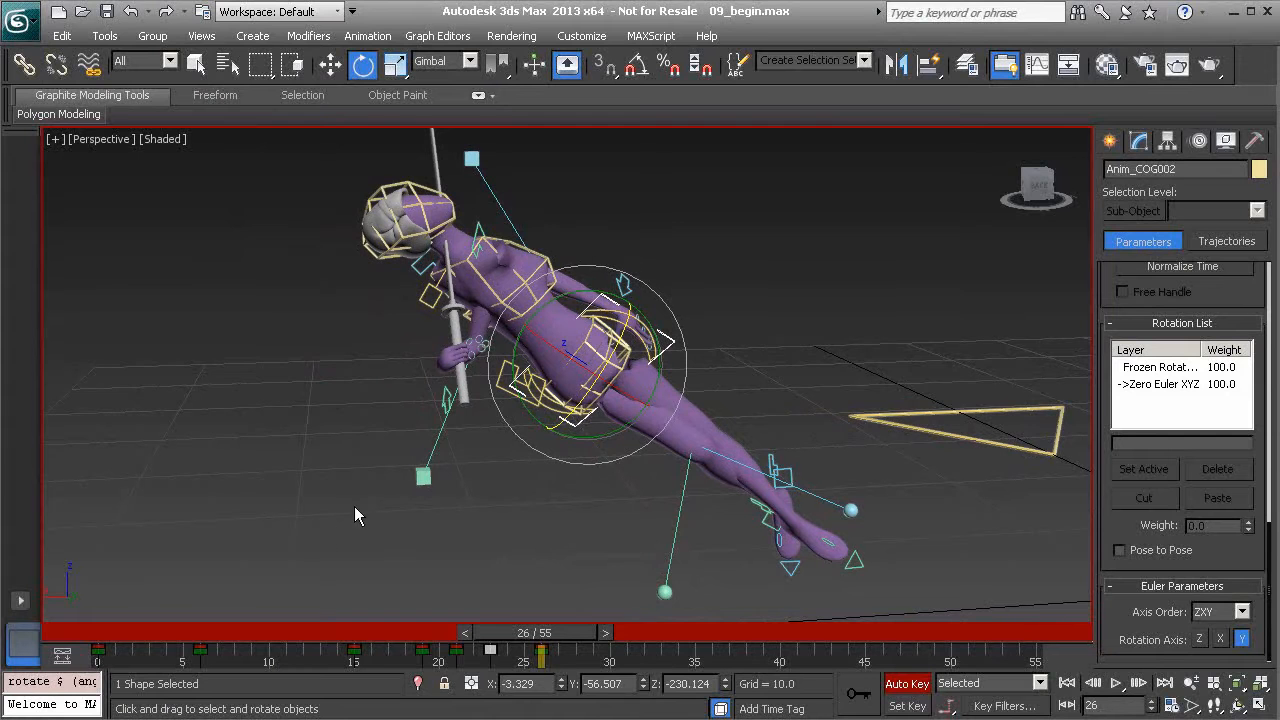
{"action": "middle_click_drag", "start_coordinate": [407, 497], "coordinate": [464, 466]}
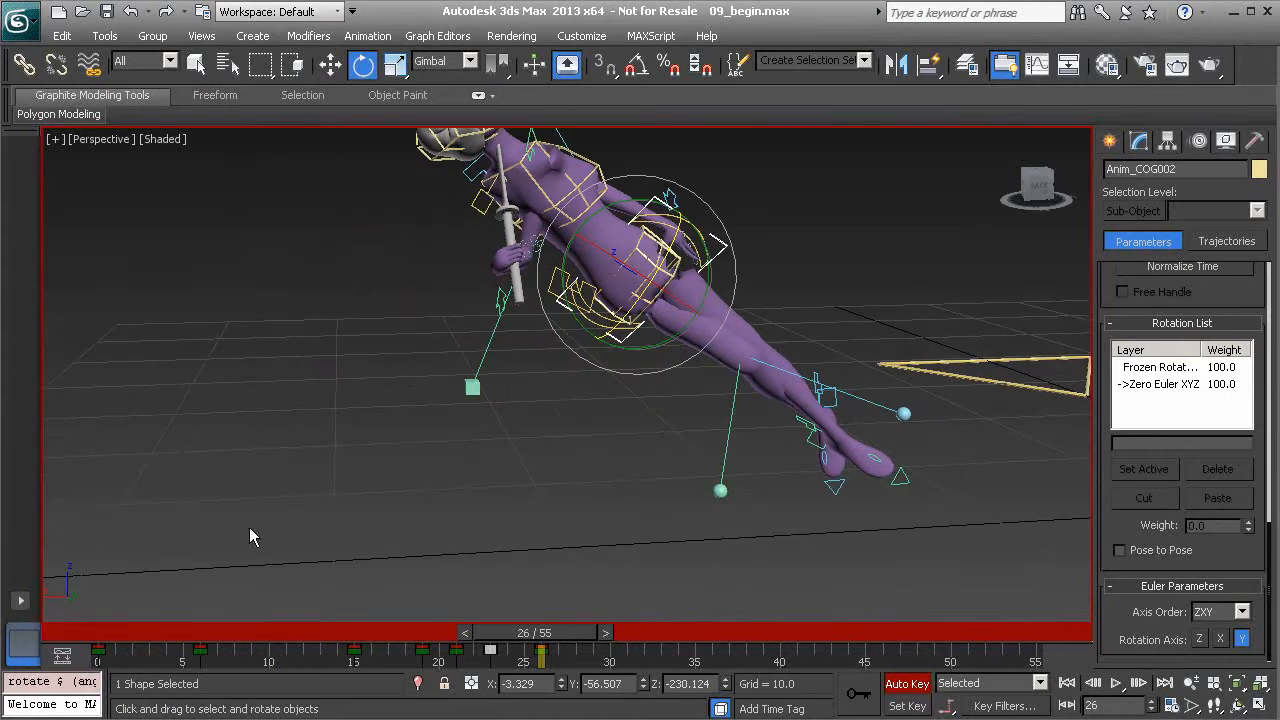
{"action": "scroll", "coordinate": [382, 439], "scroll_direction": "down", "scroll_amount": 3}
{"action": "middle_click_drag", "start_coordinate": [382, 439], "coordinate": [470, 481], "text": "alt"}
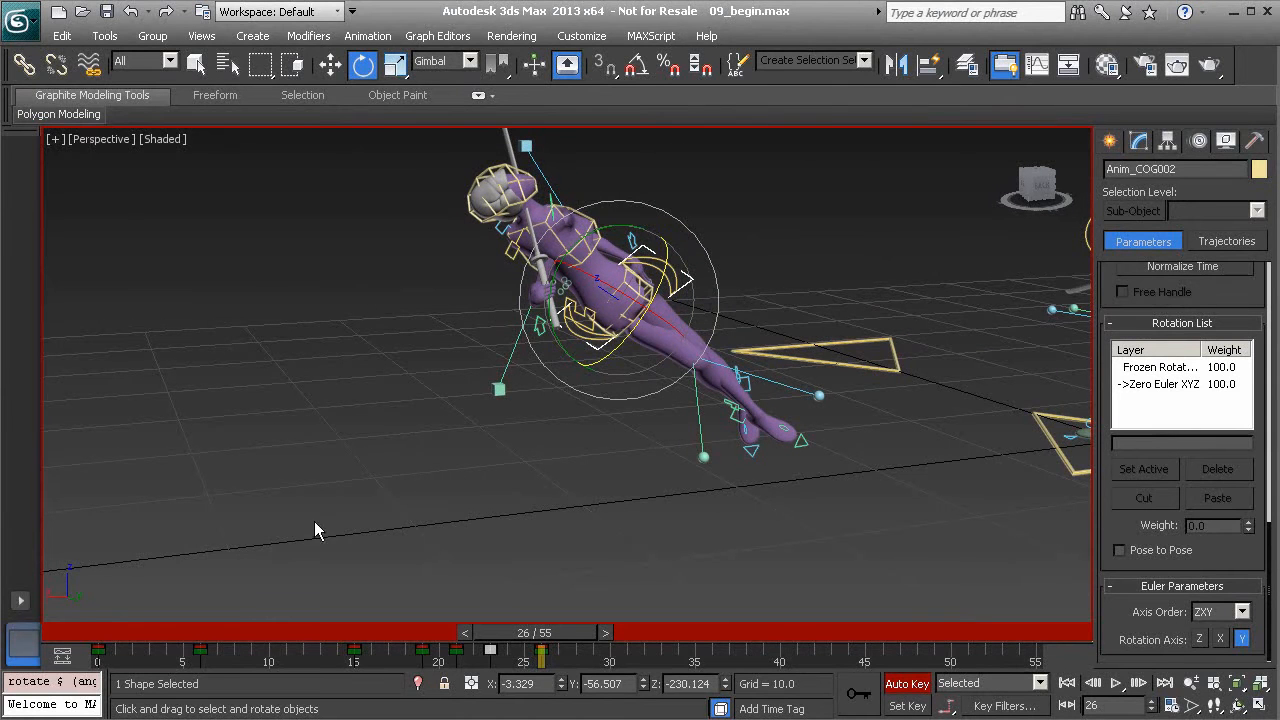
{"action": "middle_click_drag", "start_coordinate": [334, 524], "coordinate": [392, 514], "text": "alt"}
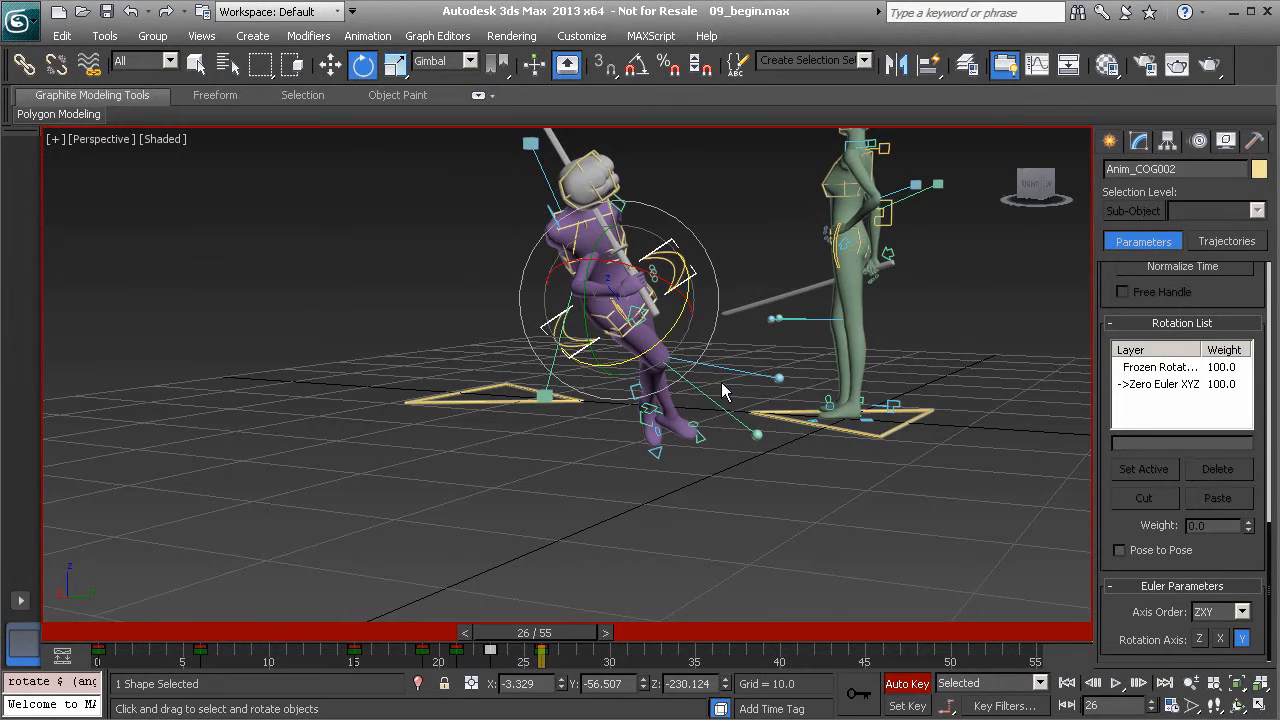
{"action": "middle_click_drag", "start_coordinate": [639, 284], "coordinate": [487, 432], "text": "alt"}
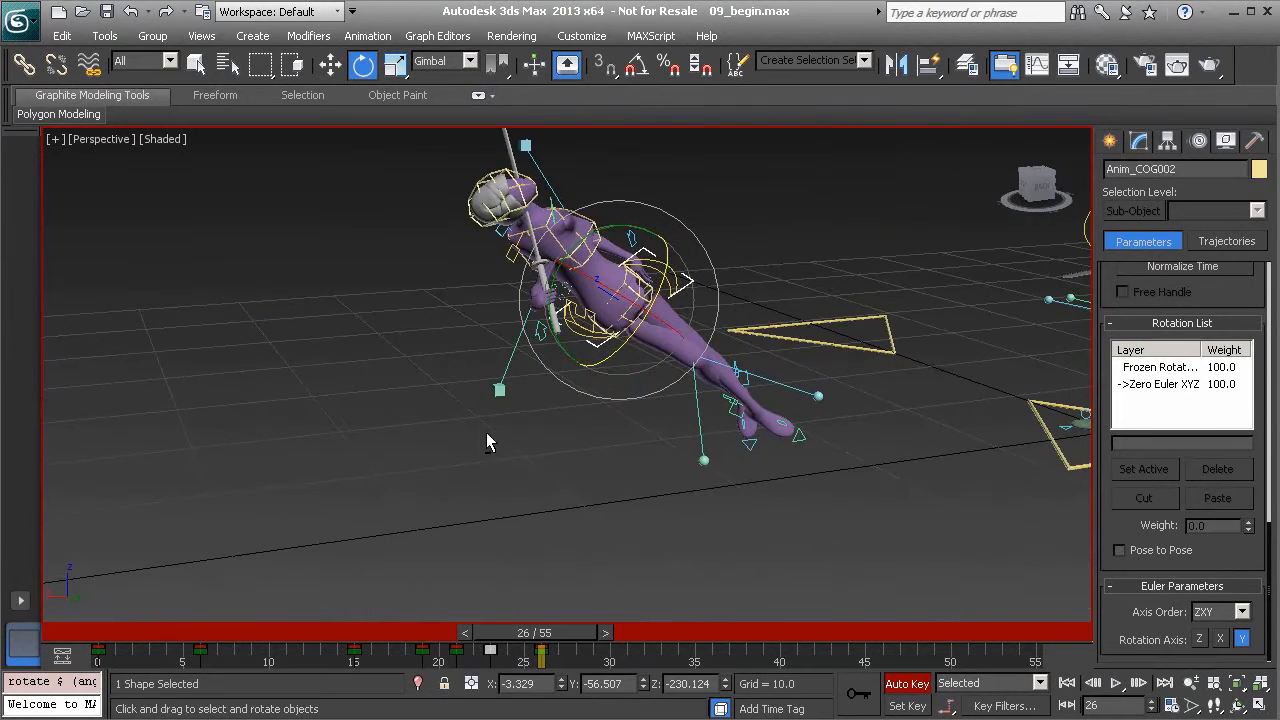
Check the spin around frame 26 and rotate the centre-of-gravity control further to tip the body toward horizontal.
{"action": "mouse_move", "coordinate": [545, 645]}
{"action": "left_mouse_down"}
{"action": "mouse_move", "coordinate": [500, 632]}
{"action": "mouse_move", "coordinate": [554, 628]}
{"action": "left_mouse_up"}
{"action": "key", "text": "e"}
{"action": "middle_click_drag", "start_coordinate": [578, 384], "coordinate": [513, 272], "text": "alt"}
{"action": "scroll", "coordinate": [672, 262], "scroll_direction": "up", "scroll_amount": 2}
{"action": "left_click_drag", "start_coordinate": [491, 262], "coordinate": [416, 231]}
{"action": "middle_click_drag", "start_coordinate": [522, 294], "coordinate": [460, 300], "text": "alt"}
{"action": "mouse_move", "coordinate": [565, 640]}
{"action": "left_mouse_down"}
{"action": "mouse_move", "coordinate": [528, 638]}
{"action": "mouse_move", "coordinate": [558, 641]}
{"action": "left_mouse_up"}
{"action": "key", "text": "e"}
Move the purple character's right leg control closer to the body and rotate it about 25 degrees around Y.
{"action": "middle_click_drag", "start_coordinate": [837, 444], "coordinate": [552, 500], "text": "alt"}
{"action": "left_click", "coordinate": [606, 490]}
{"action": "key", "text": "w"}
{"action": "left_click_drag", "start_coordinate": [590, 512], "coordinate": [688, 510]}
{"action": "middle_click_drag", "start_coordinate": [688, 510], "coordinate": [681, 548], "text": "alt"}
{"action": "left_click_drag", "start_coordinate": [726, 507], "coordinate": [668, 453]}
{"action": "mouse_move", "coordinate": [668, 453]}
{"action": "middle_mouse_down", "text": "alt"}
{"action": "mouse_move", "coordinate": [645, 454]}
{"action": "mouse_move", "coordinate": [680, 455]}
{"action": "middle_mouse_up", "text": "alt"}
{"action": "key", "text": "e"}
{"action": "left_click_drag", "start_coordinate": [661, 454], "coordinate": [668, 513]}
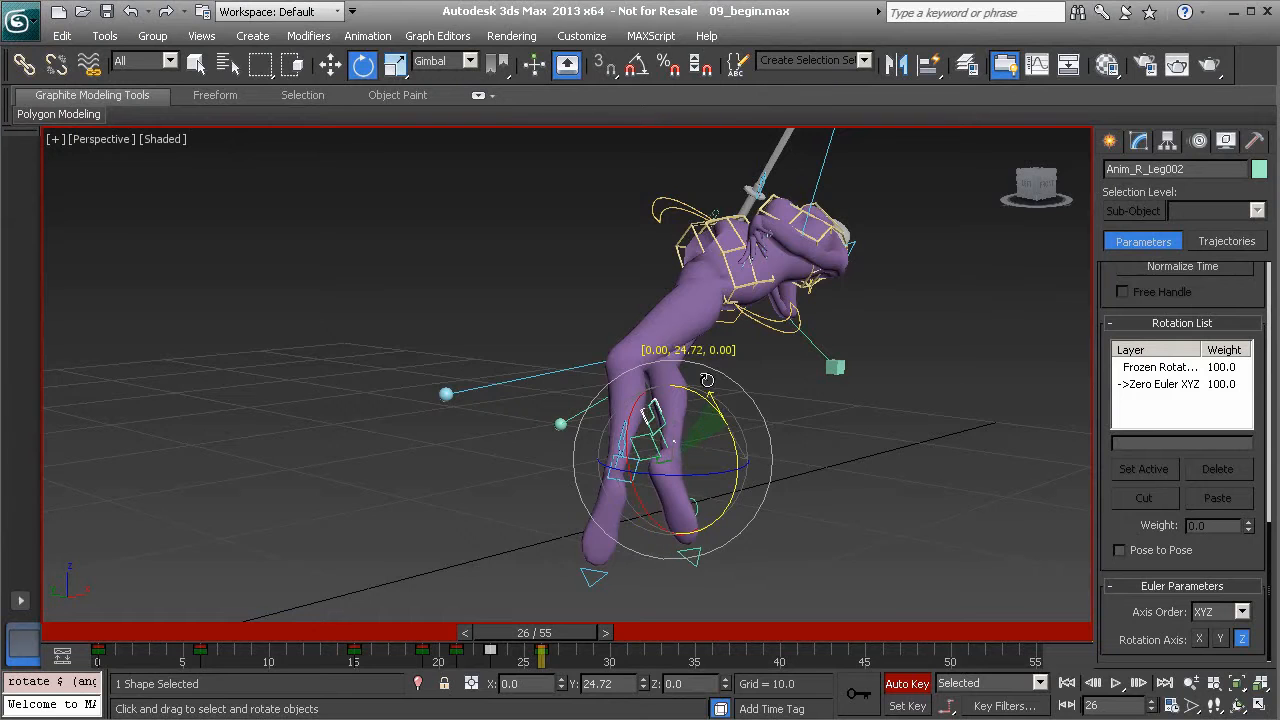
Move the right and left knee controls to the front of the body so both knees point forward at frame 26.
{"action": "middle_click_drag", "start_coordinate": [660, 396], "coordinate": [640, 399], "text": "alt"}
{"action": "left_click", "coordinate": [554, 422]}
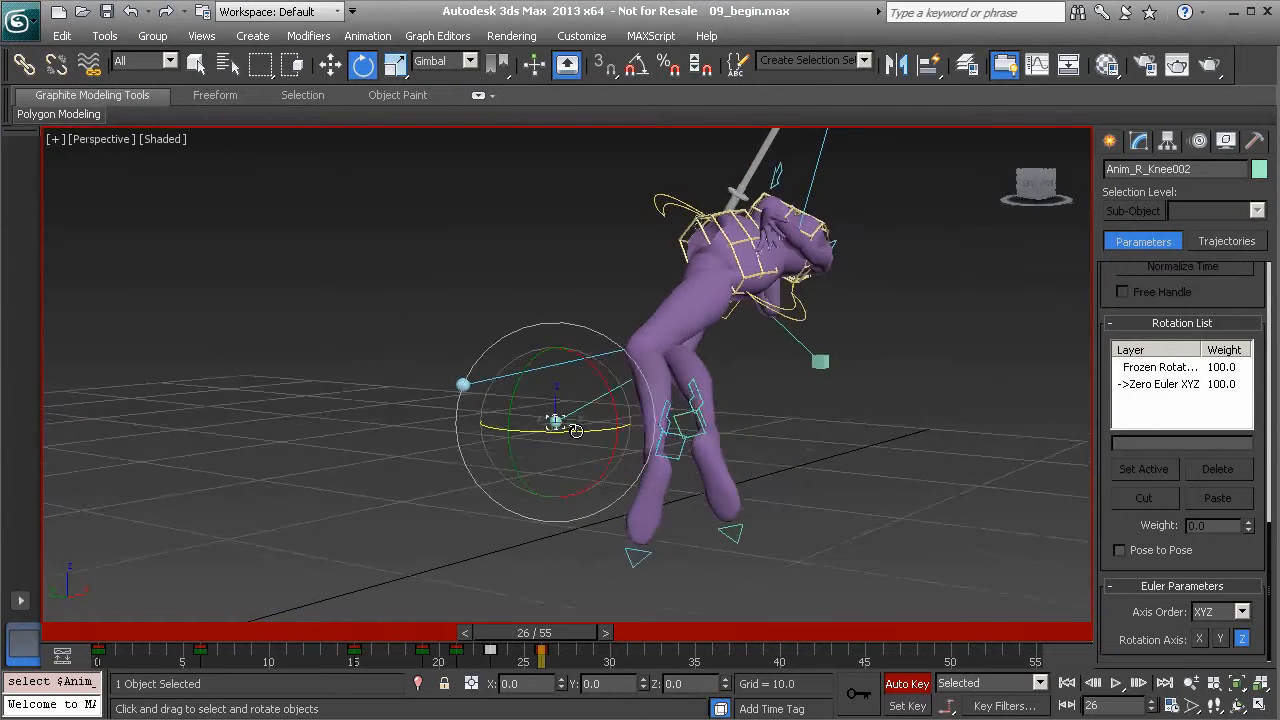
{"action": "key", "text": "w"}
{"action": "middle_click_drag", "start_coordinate": [586, 434], "coordinate": [595, 405], "text": "alt"}
{"action": "left_click_drag", "start_coordinate": [595, 405], "coordinate": [947, 347]}
{"action": "left_click", "coordinate": [509, 364]}
{"action": "middle_click_drag", "start_coordinate": [509, 364], "coordinate": [524, 417], "text": "alt"}
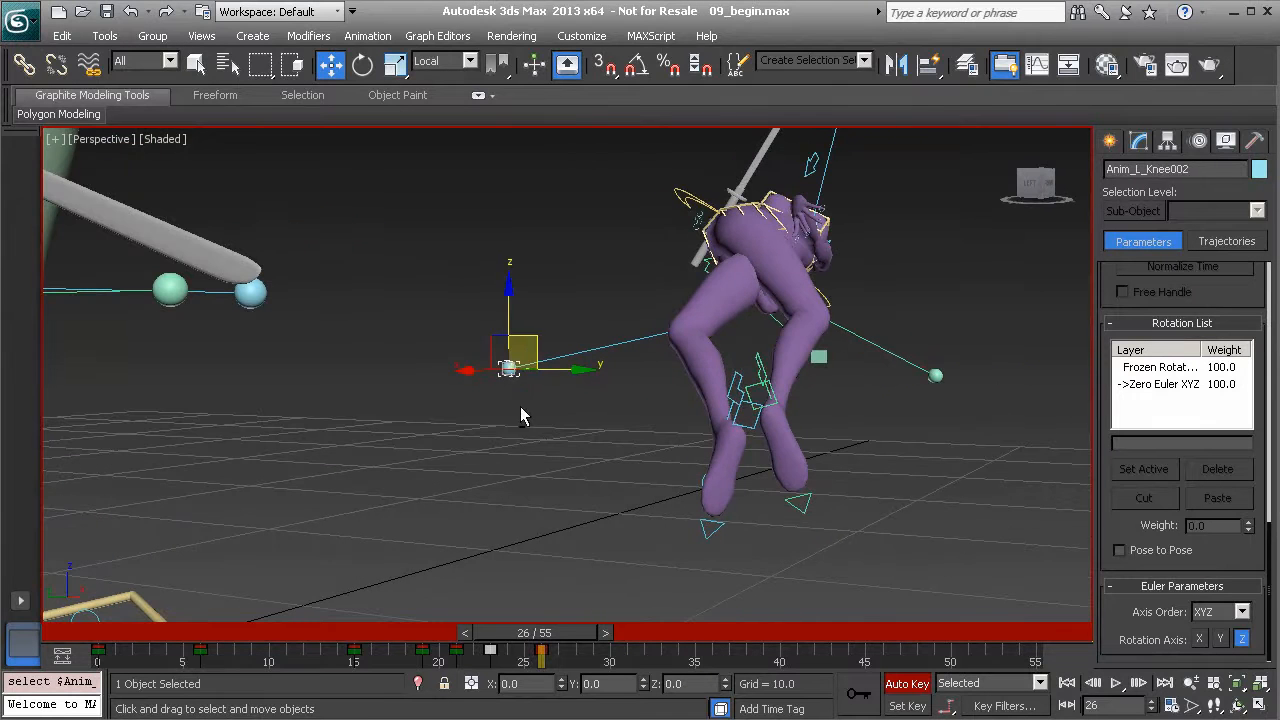
{"action": "left_click_drag", "start_coordinate": [538, 336], "coordinate": [916, 498]}
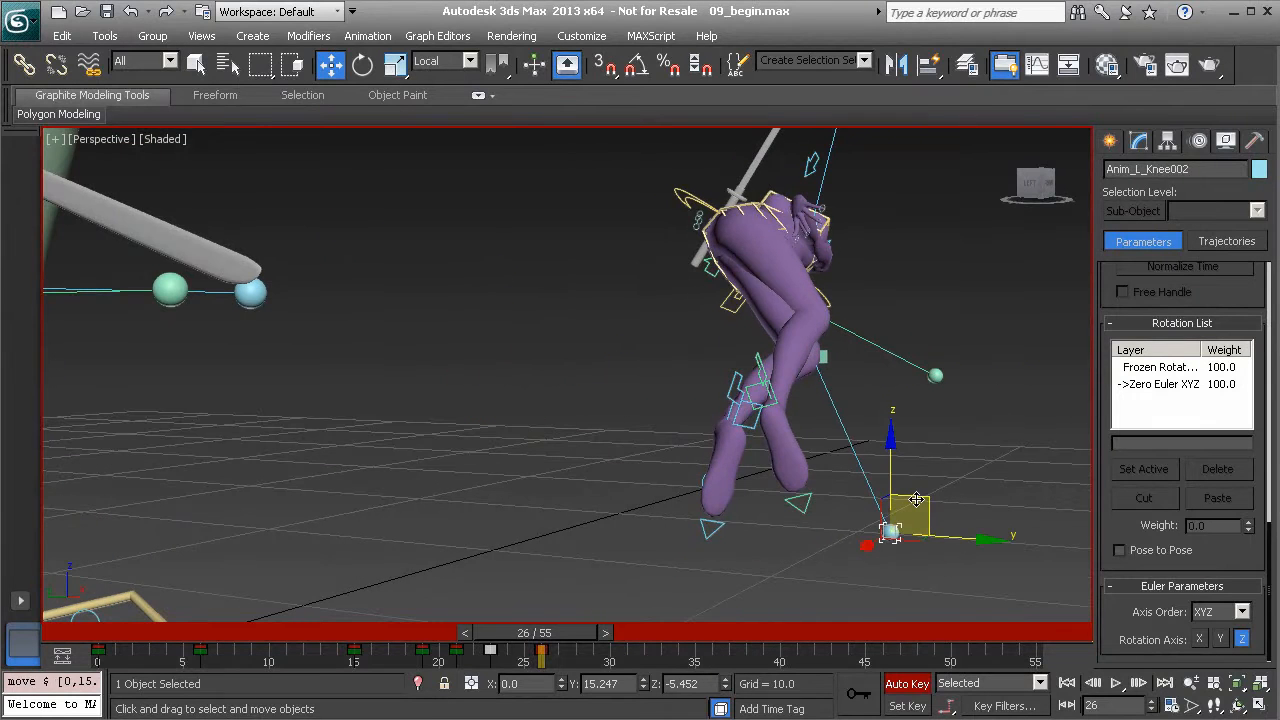
Select the left leg control and rotate it to align the left foot with the shin.
{"action": "left_click", "coordinate": [735, 375]}
{"action": "middle_click_drag", "start_coordinate": [735, 375], "coordinate": [743, 430], "text": "alt"}
{"action": "key", "text": "e"}
{"action": "left_click_drag", "start_coordinate": [753, 444], "coordinate": [766, 332]}
{"action": "middle_click_drag", "start_coordinate": [766, 334], "coordinate": [612, 415], "text": "alt"}
{"action": "left_click_drag", "start_coordinate": [665, 603], "coordinate": [623, 553]}
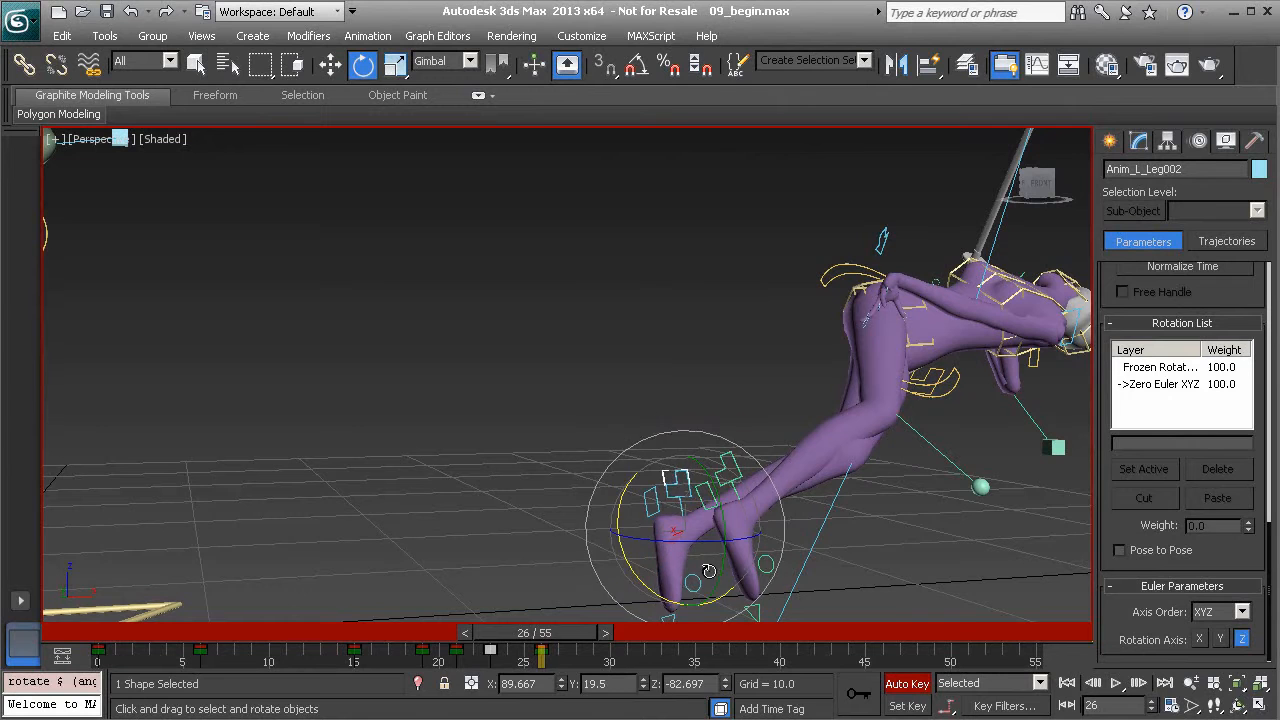
Select the right leg control, adjust its orientation and check the pose around frame 26.
{"action": "left_click", "coordinate": [625, 488]}
{"action": "left_click", "coordinate": [686, 500]}
{"action": "left_click_drag", "start_coordinate": [679, 490], "coordinate": [699, 426]}
{"action": "middle_click_drag", "start_coordinate": [674, 439], "coordinate": [744, 455], "text": "alt"}
{"action": "mouse_move", "coordinate": [563, 633]}
{"action": "left_mouse_down"}
{"action": "mouse_move", "coordinate": [548, 633]}
{"action": "mouse_move", "coordinate": [565, 633]}
{"action": "left_mouse_up"}
{"action": "key", "text": "e"}
Select both leg controls and move them together to reposition the feet behind the body at frame 26.
{"action": "middle_click_drag", "start_coordinate": [590, 478], "coordinate": [748, 480], "text": "alt"}
{"action": "left_click", "coordinate": [694, 469], "text": "ctrl"}
{"action": "key", "text": "w"}
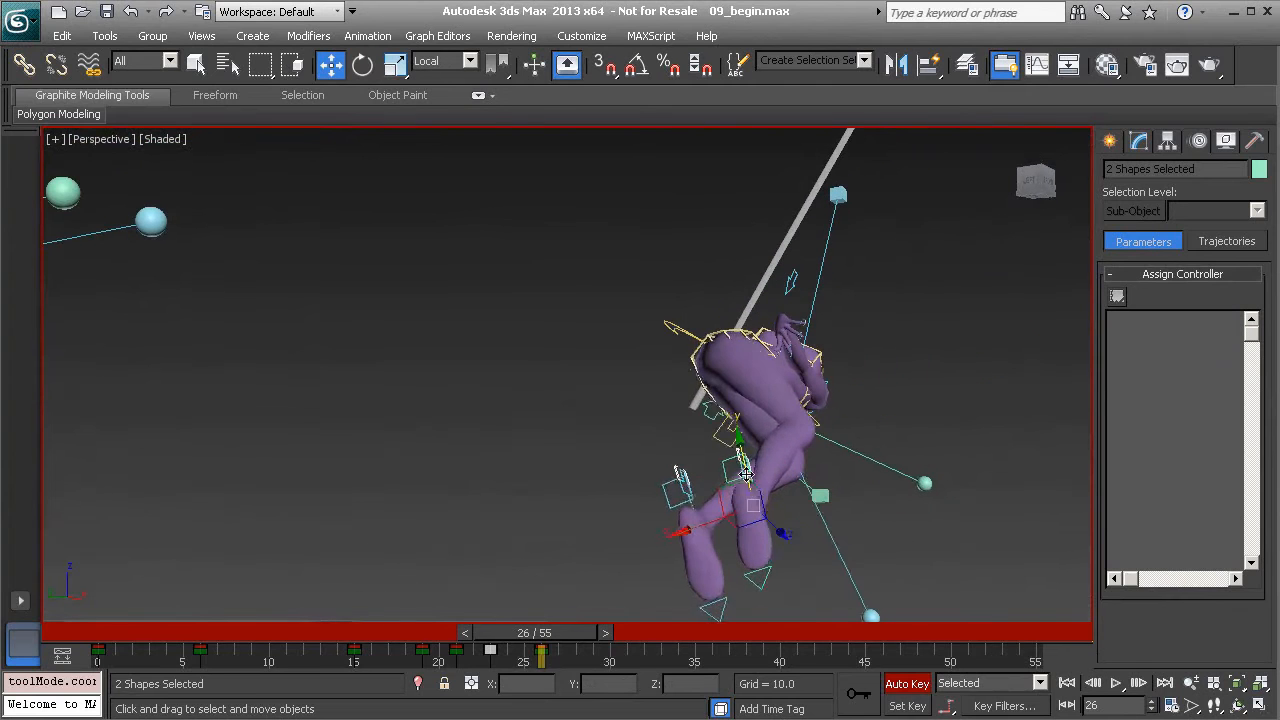
{"action": "left_click_drag", "start_coordinate": [750, 501], "coordinate": [709, 477]}
{"action": "middle_click_drag", "start_coordinate": [715, 480], "coordinate": [650, 510], "text": "alt"}
{"action": "mouse_move", "coordinate": [626, 442]}
{"action": "left_mouse_down"}
{"action": "mouse_move", "coordinate": [642, 476]}
{"action": "mouse_move", "coordinate": [626, 470]}
{"action": "mouse_move", "coordinate": [634, 454]}
{"action": "left_mouse_up"}
Select the hip control and scrub between frames 23 and 26 to examine how the legs move through the spin.
{"action": "left_click", "coordinate": [640, 292]}
{"action": "middle_click_drag", "start_coordinate": [640, 292], "coordinate": [690, 484], "text": "alt"}
{"action": "left_click", "coordinate": [594, 410]}
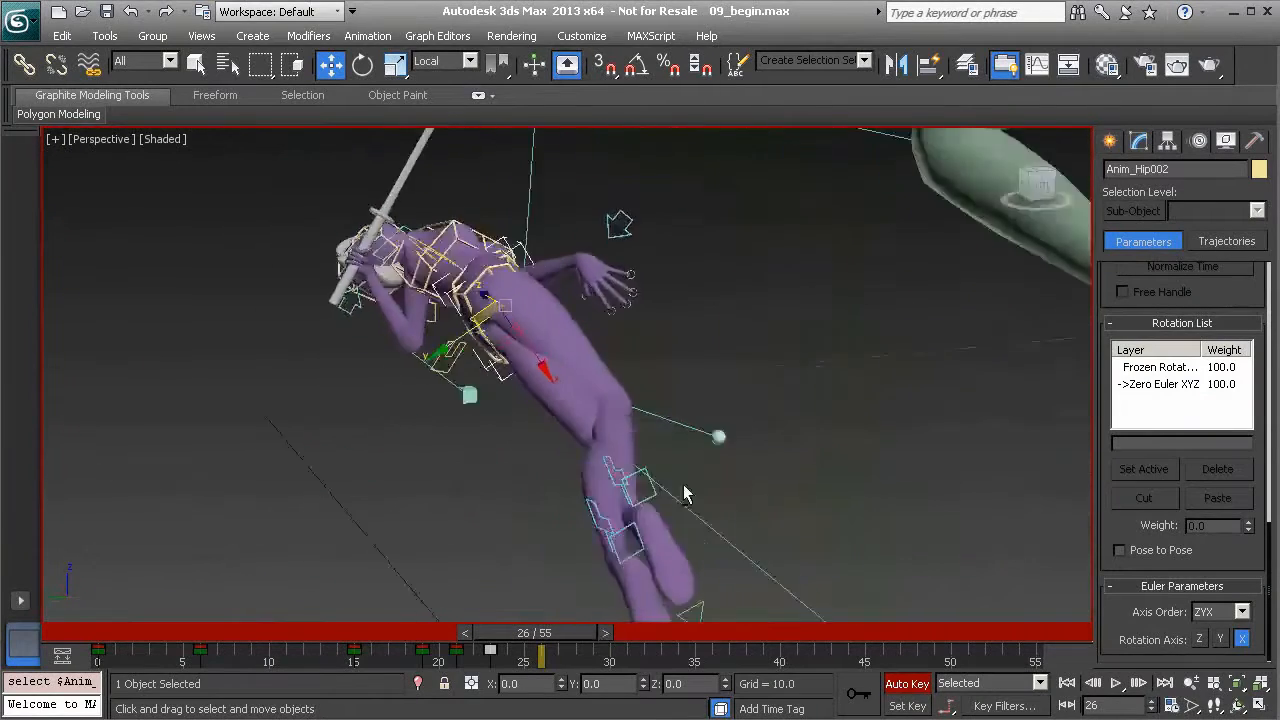
{"action": "left_click_drag", "start_coordinate": [553, 645], "coordinate": [524, 645]}
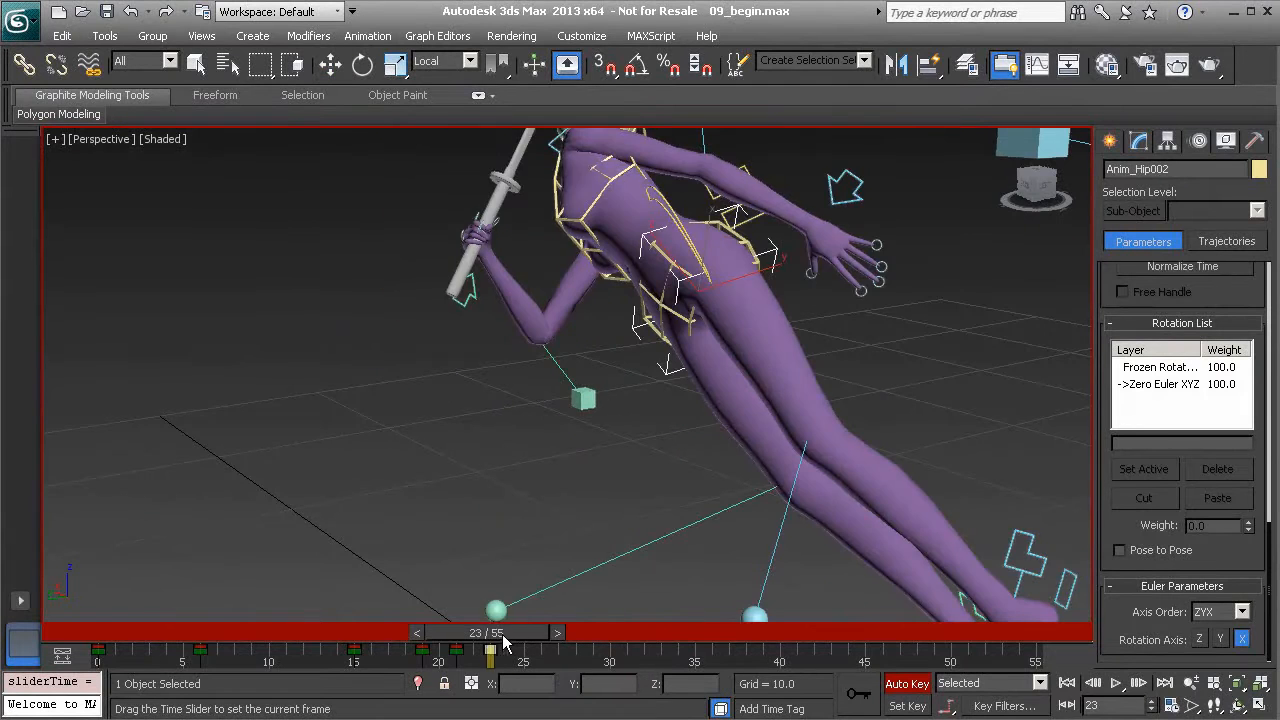
{"action": "key", "text": "w"}
{"action": "middle_click_drag", "start_coordinate": [694, 549], "coordinate": [554, 553]}
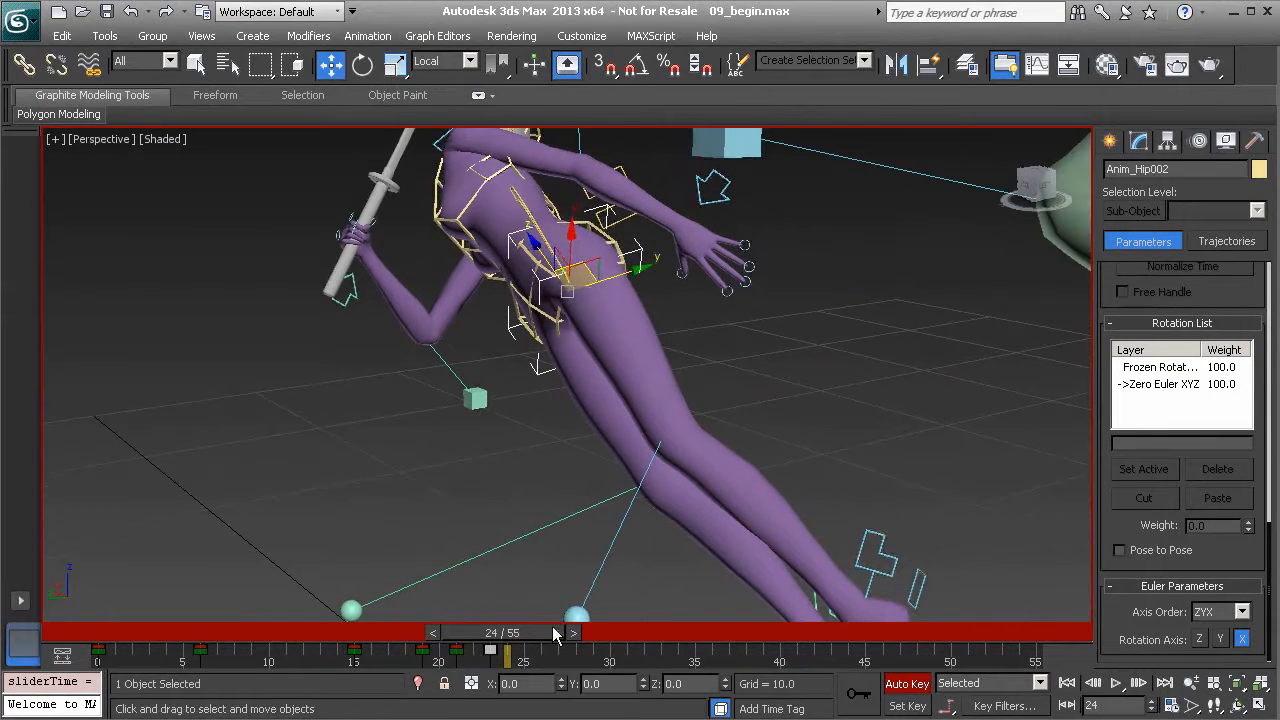
{"action": "left_click_drag", "start_coordinate": [513, 630], "coordinate": [567, 629]}
{"action": "key", "text": "w"}
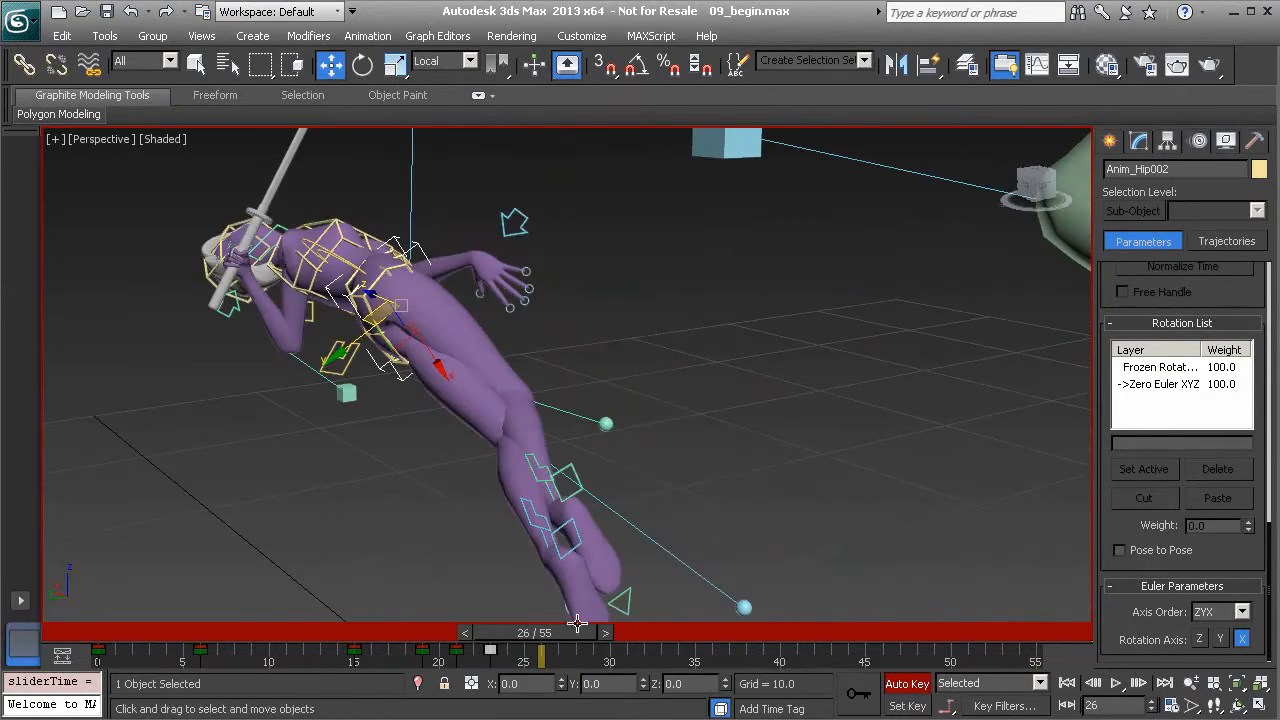
Rotate the right leg control around Y and move it to lift the right leg behind the body at frame 26.
{"action": "middle_click_drag", "start_coordinate": [547, 475], "coordinate": [423, 477], "text": "alt"}
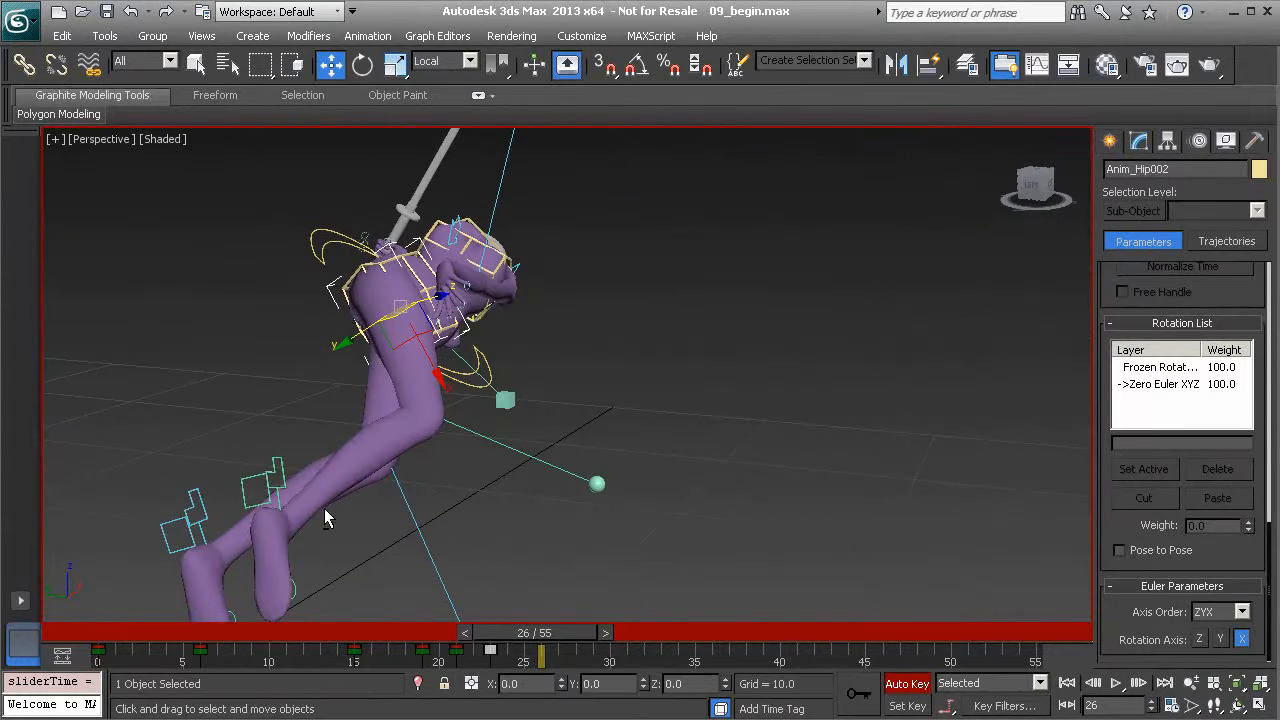
{"action": "left_click", "coordinate": [269, 497]}
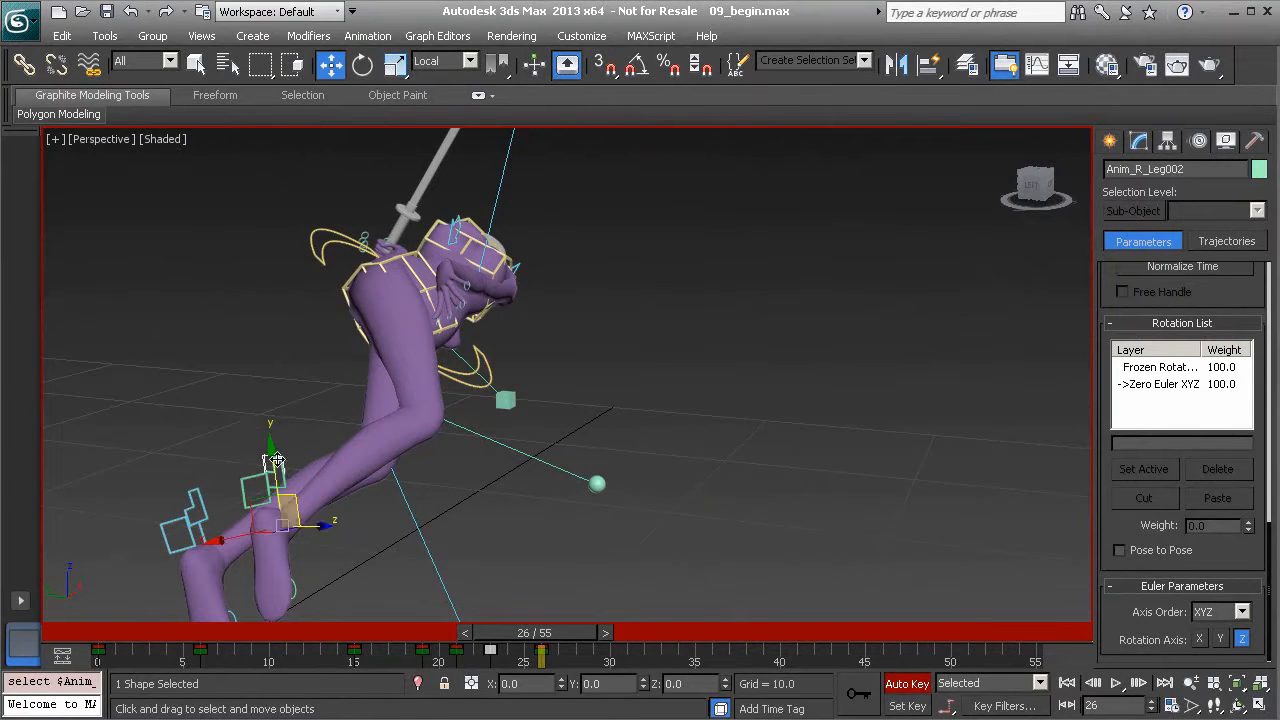
{"action": "key", "text": "e"}
{"action": "left_click_drag", "start_coordinate": [345, 501], "coordinate": [317, 463]}
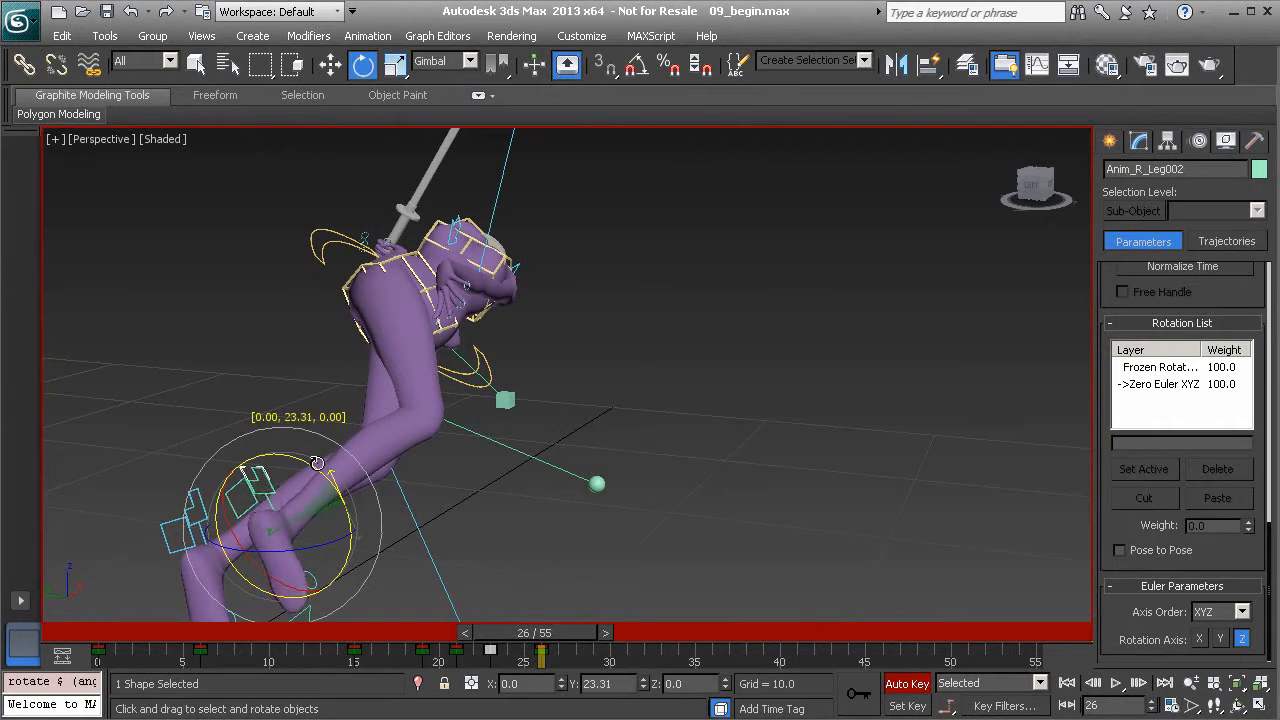
{"action": "middle_click_drag", "start_coordinate": [343, 497], "coordinate": [316, 476], "text": "alt"}
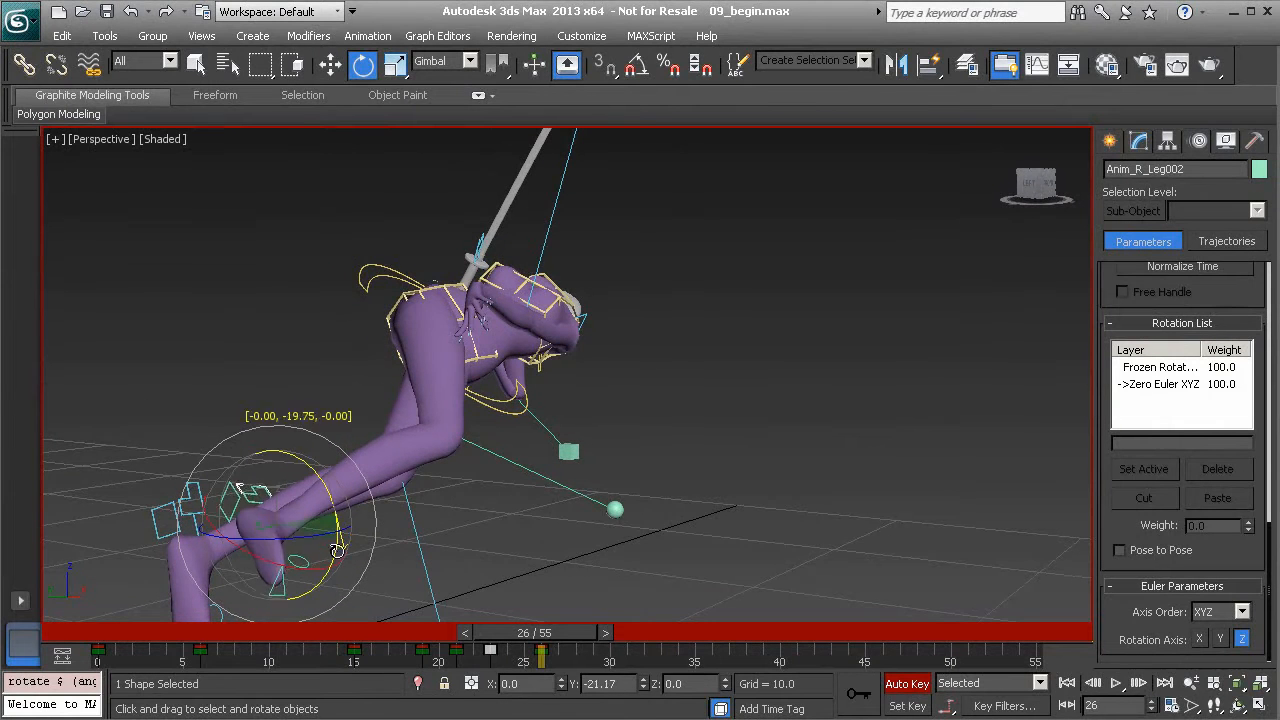
{"action": "middle_click_drag", "start_coordinate": [348, 549], "coordinate": [380, 507], "text": "alt"}
{"action": "mouse_move", "coordinate": [480, 492]}
{"action": "left_mouse_down"}
{"action": "mouse_move", "coordinate": [450, 483]}
{"action": "mouse_move", "coordinate": [464, 481]}
{"action": "left_mouse_up"}
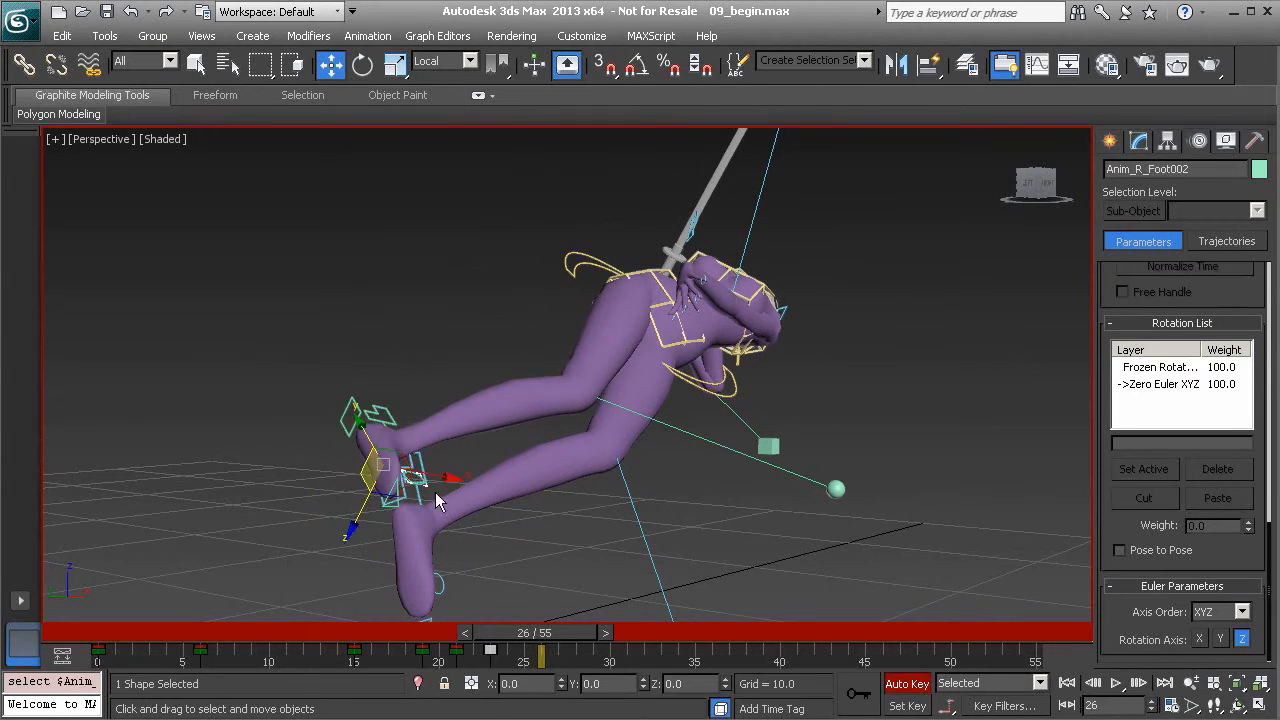
Select the left leg control, shift it slightly and rotate it about Z and Y to reorient the left foot at frame 26.
{"action": "left_click", "coordinate": [446, 516]}
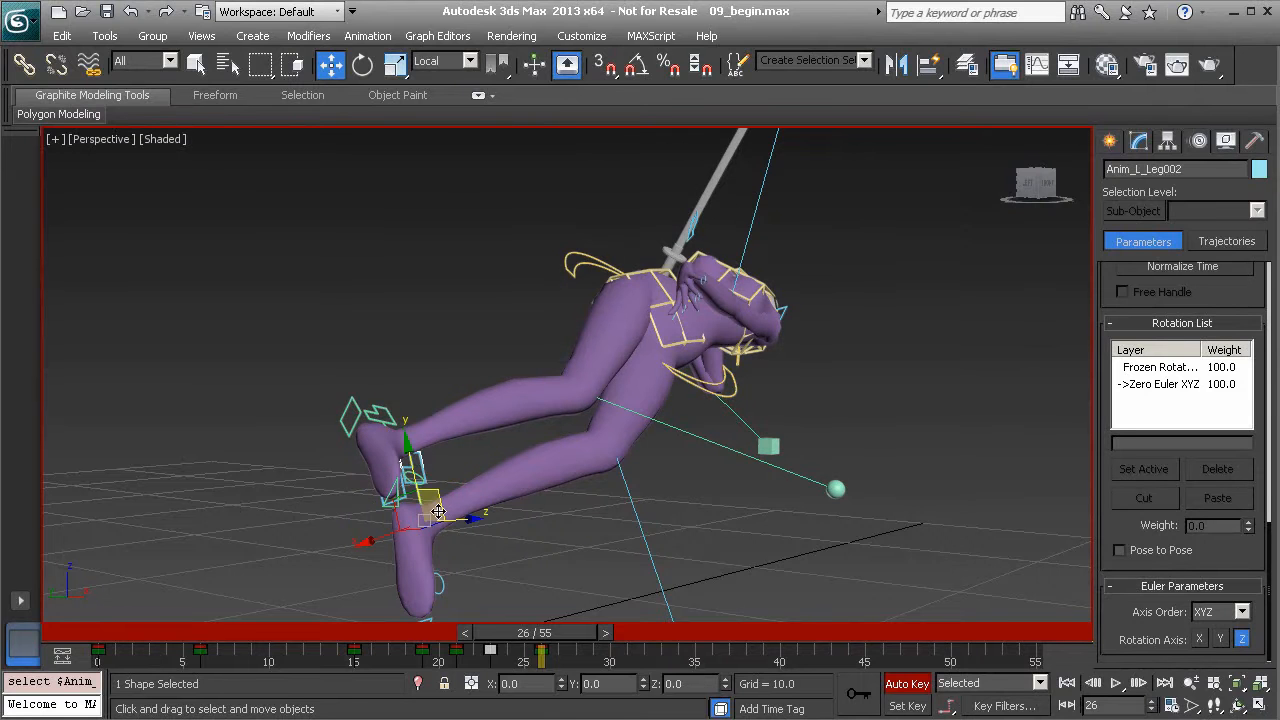
{"action": "middle_click_drag", "start_coordinate": [424, 520], "coordinate": [533, 518], "text": "alt"}
{"action": "left_click_drag", "start_coordinate": [460, 519], "coordinate": [467, 528]}
{"action": "key", "text": "e"}
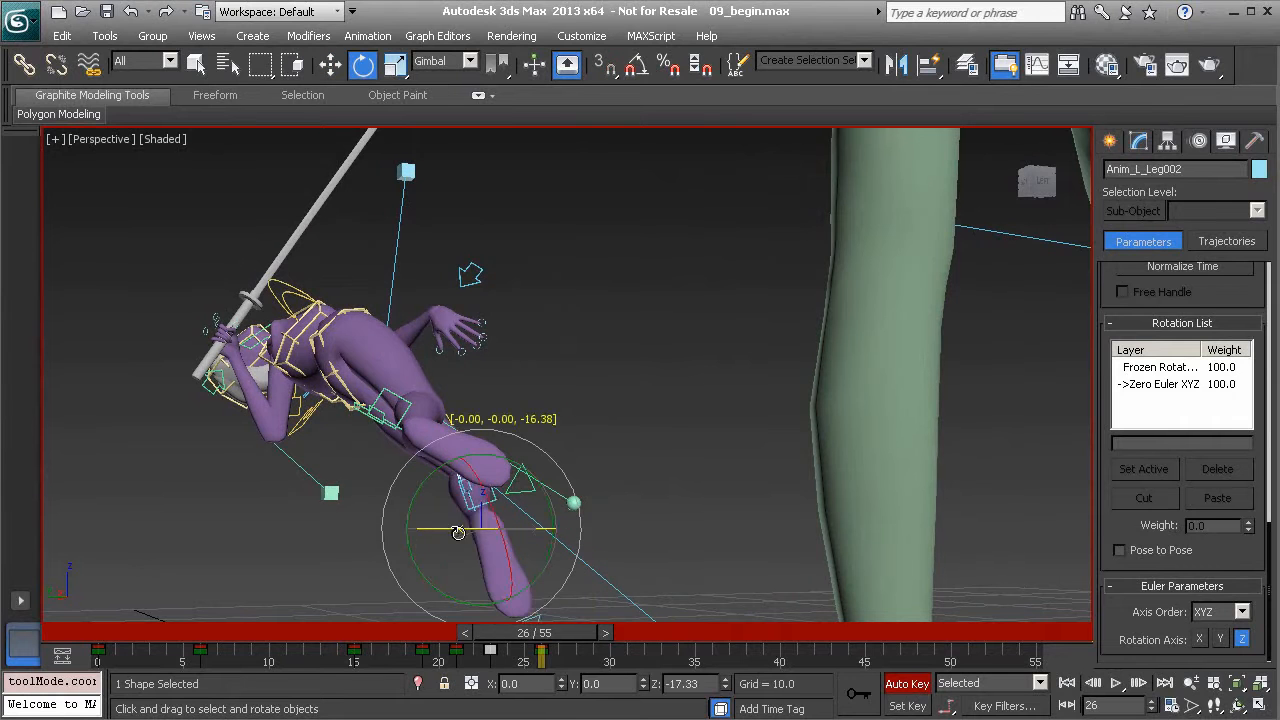
{"action": "middle_click_drag", "start_coordinate": [487, 534], "coordinate": [450, 546], "text": "alt"}
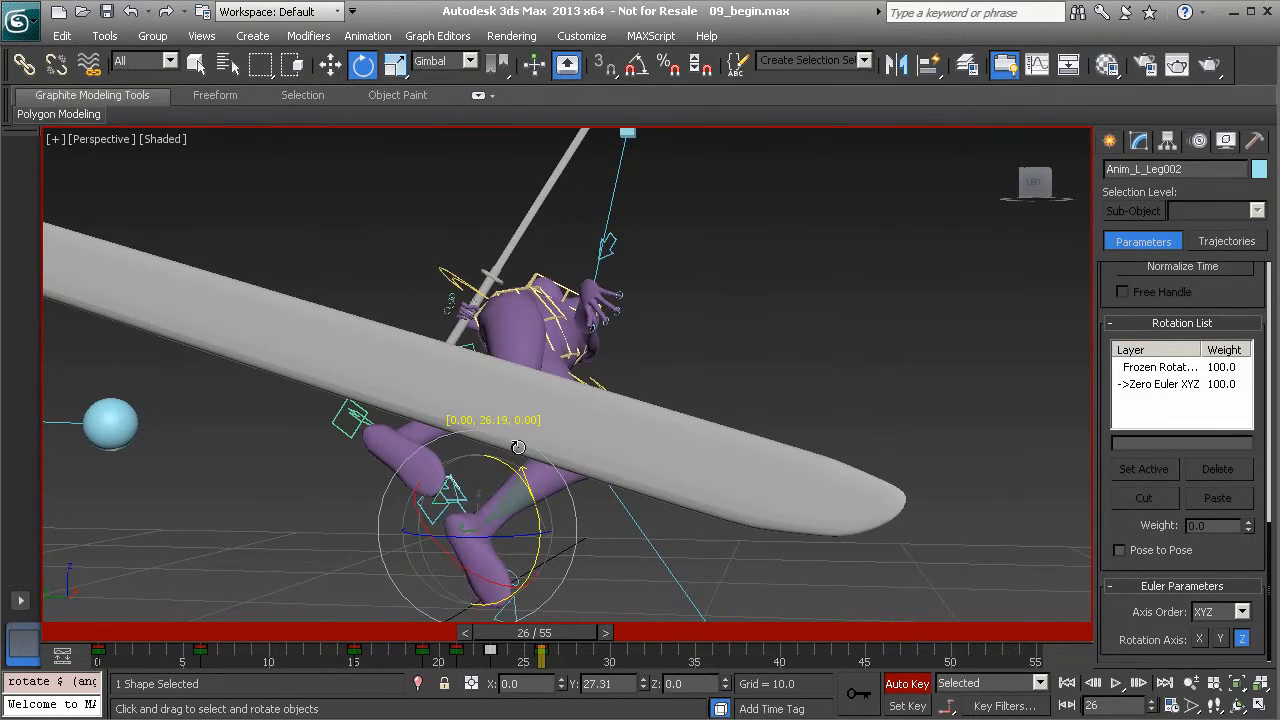
{"action": "left_click_drag", "start_coordinate": [515, 455], "coordinate": [516, 458]}
{"action": "middle_click_drag", "start_coordinate": [508, 480], "coordinate": [386, 487], "text": "alt"}
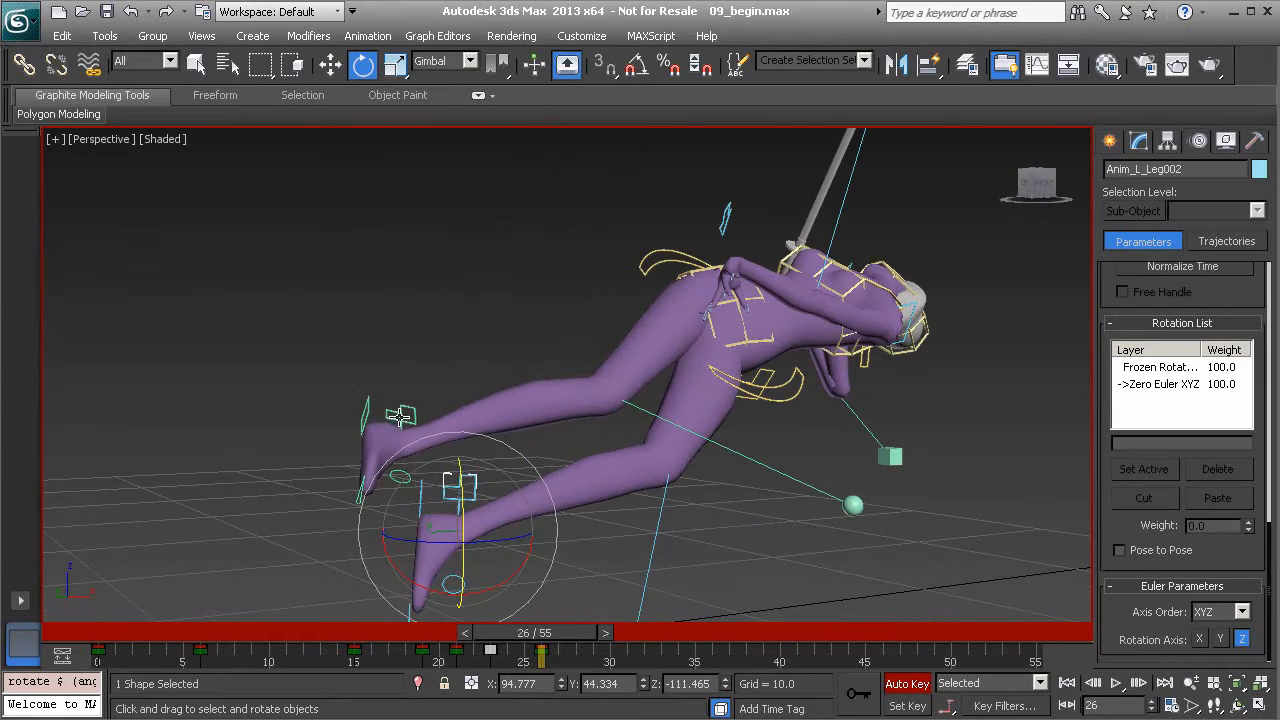
Select the right leg control and rotate it about Y and Z so the right foot trails behind the body.
{"action": "left_click_drag", "start_coordinate": [435, 427], "coordinate": [437, 403]}
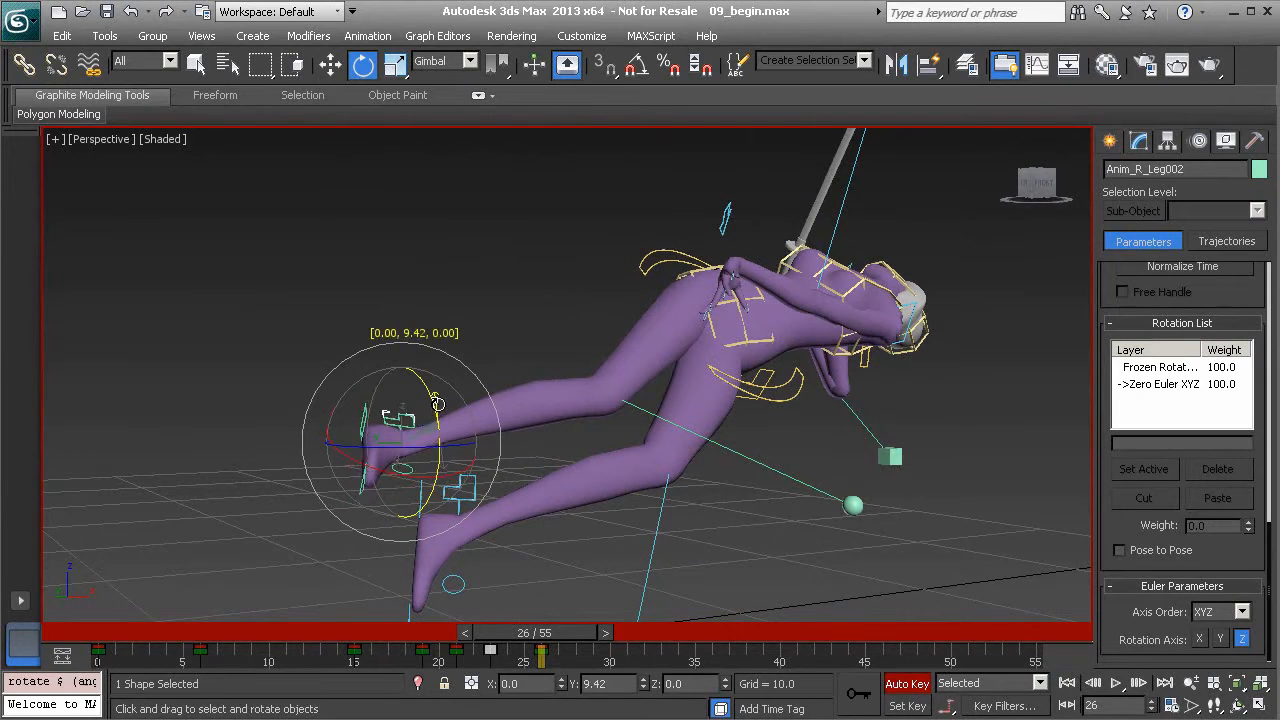
{"action": "left_click_drag", "start_coordinate": [395, 454], "coordinate": [397, 468]}
{"action": "middle_click_drag", "start_coordinate": [397, 468], "coordinate": [516, 451], "text": "alt"}
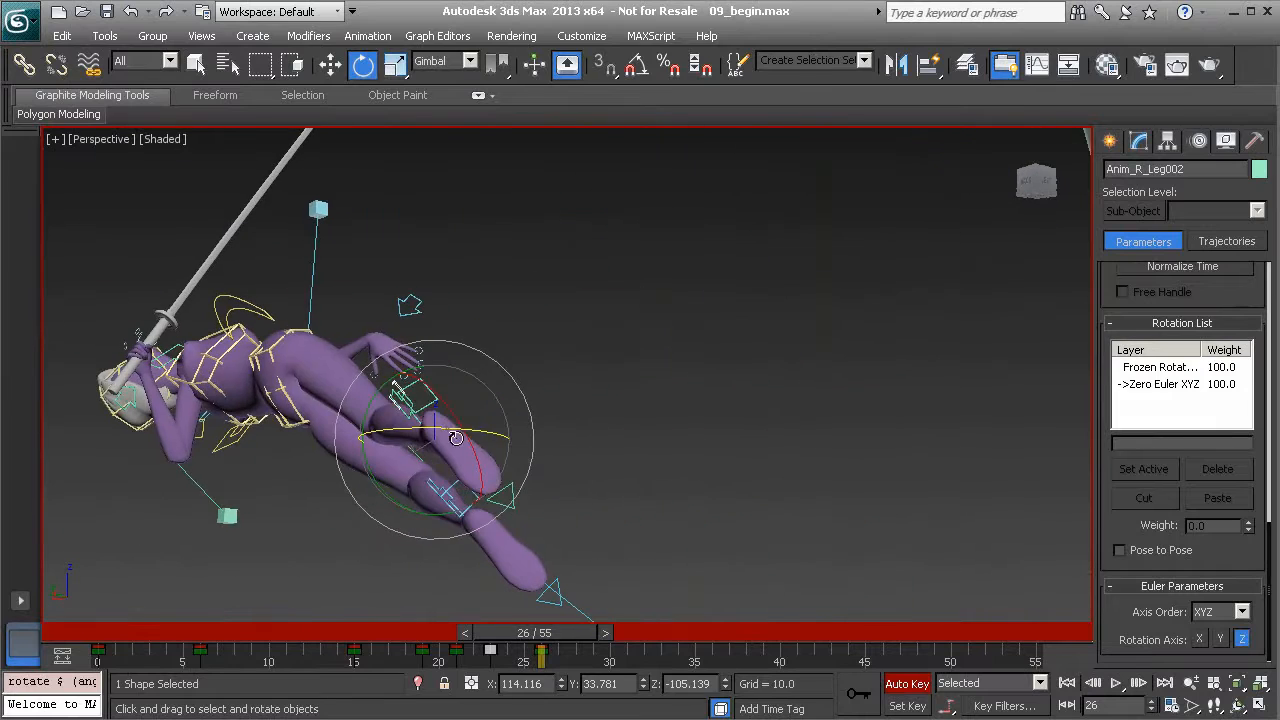
{"action": "left_click_drag", "start_coordinate": [401, 442], "coordinate": [398, 473]}
{"action": "middle_click_drag", "start_coordinate": [398, 473], "coordinate": [463, 530], "text": "alt"}
Move the right knee target up from near the feet to above the legs so the right knee turns outward.
{"action": "left_click", "coordinate": [496, 548]}
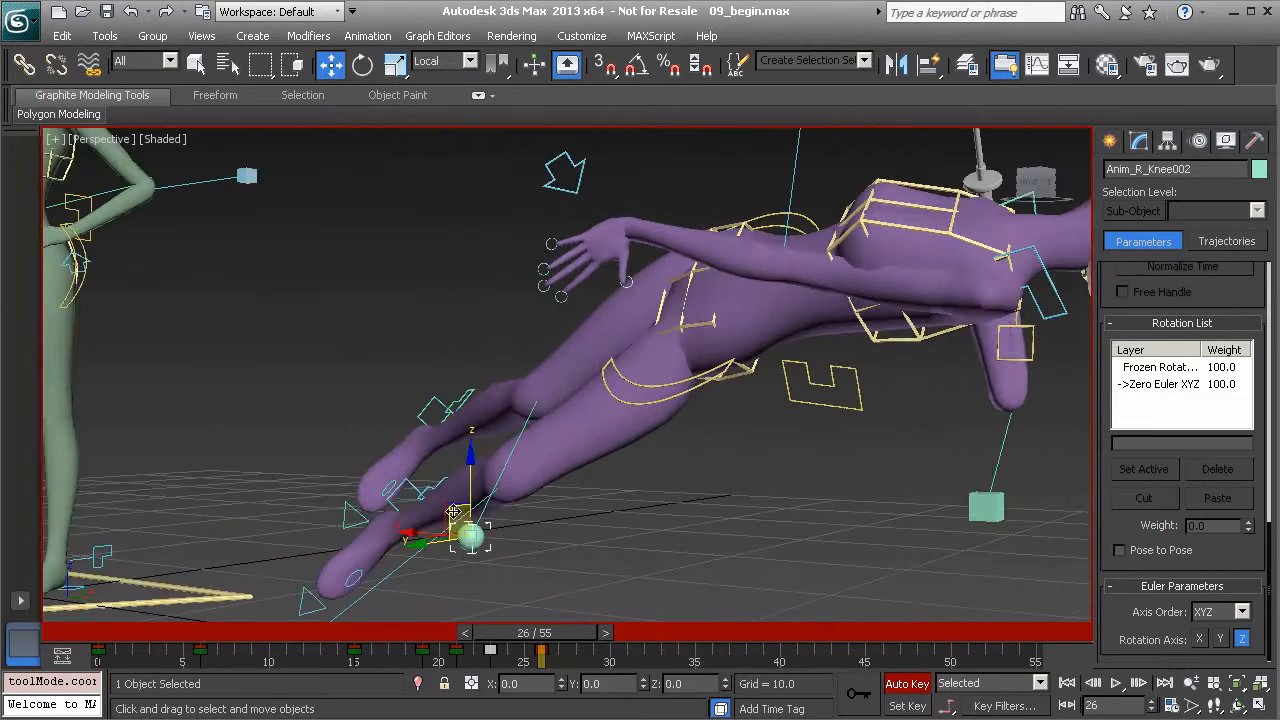
{"action": "left_click_drag", "start_coordinate": [446, 507], "coordinate": [399, 276]}
{"action": "middle_click_drag", "start_coordinate": [420, 371], "coordinate": [448, 505], "text": "alt"}
{"action": "left_click_drag", "start_coordinate": [422, 287], "coordinate": [493, 65]}
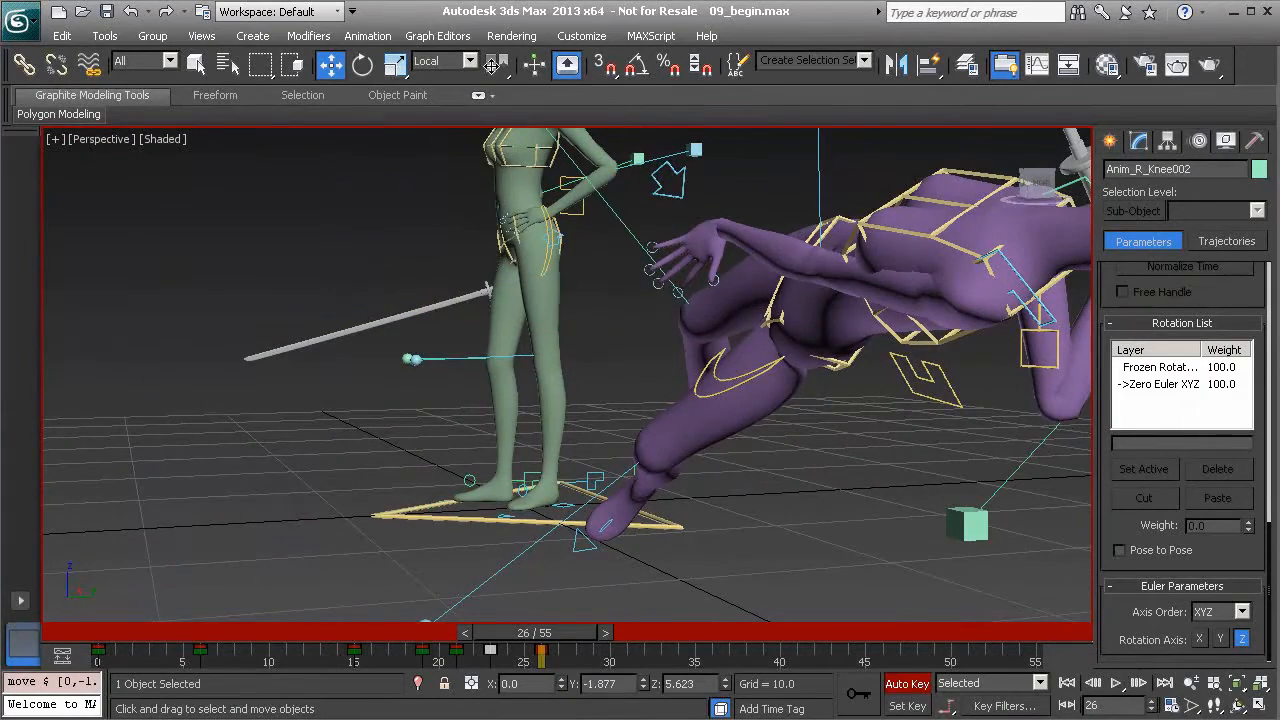
{"action": "middle_click_drag", "start_coordinate": [590, 267], "coordinate": [575, 392], "text": "alt"}
{"action": "left_click_drag", "start_coordinate": [587, 395], "coordinate": [523, 437]}
{"action": "middle_click_drag", "start_coordinate": [523, 437], "coordinate": [494, 482], "text": "alt"}
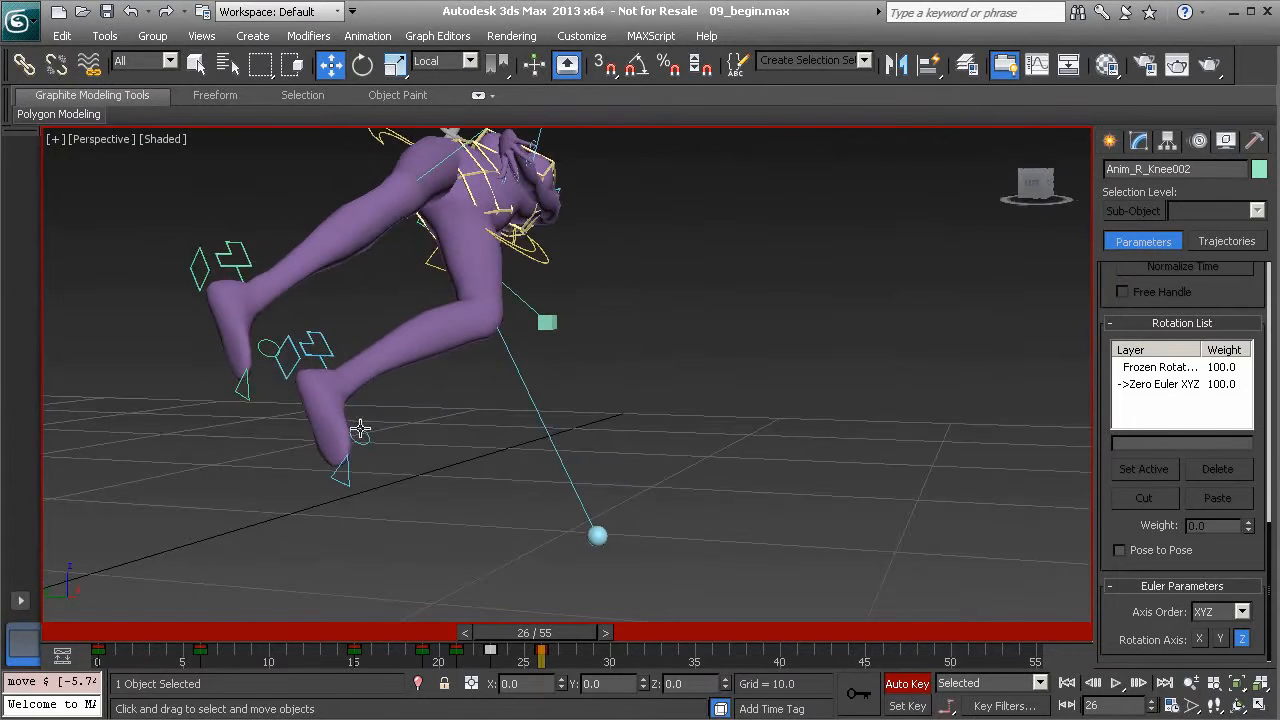
Move the left knee target to adjust the direction the left knee points at frame 26.
{"action": "left_click", "coordinate": [597, 536]}
{"action": "middle_click_drag", "start_coordinate": [597, 536], "coordinate": [601, 534], "text": "alt"}
{"action": "left_click_drag", "start_coordinate": [601, 534], "coordinate": [621, 502]}
{"action": "middle_click_drag", "start_coordinate": [621, 502], "coordinate": [409, 420], "text": "alt"}
Rotate the left leg control to about -138 degrees in Z and 49 degrees in Y to align the foot with the shin.
{"action": "left_click", "coordinate": [400, 441]}
{"action": "key", "text": "e"}
{"action": "left_click_drag", "start_coordinate": [483, 325], "coordinate": [453, 305]}
{"action": "middle_click_drag", "start_coordinate": [530, 365], "coordinate": [611, 395], "text": "alt"}
{"action": "middle_click_drag", "start_coordinate": [655, 477], "coordinate": [490, 417], "text": "alt"}
{"action": "left_click_drag", "start_coordinate": [493, 385], "coordinate": [500, 357]}
{"action": "middle_click_drag", "start_coordinate": [500, 357], "coordinate": [471, 465], "text": "alt"}
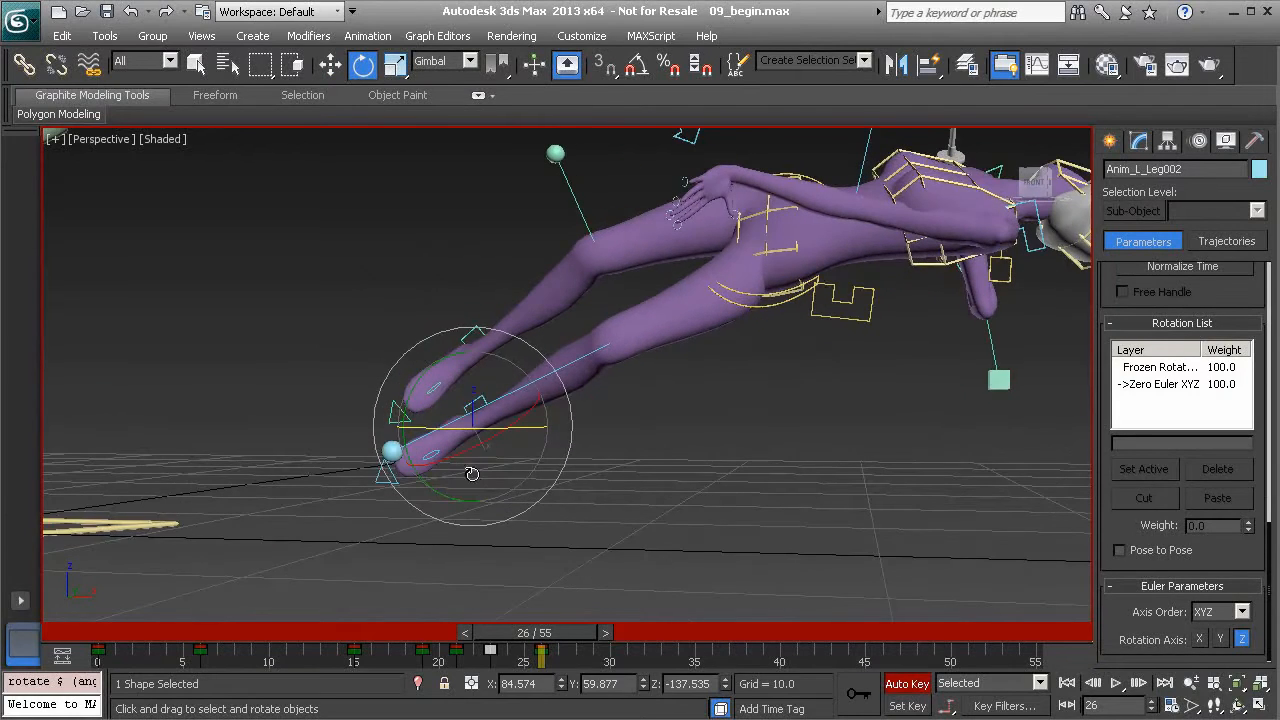
{"action": "left_click_drag", "start_coordinate": [461, 500], "coordinate": [461, 500]}
{"action": "middle_click_drag", "start_coordinate": [461, 500], "coordinate": [493, 502], "text": "alt"}
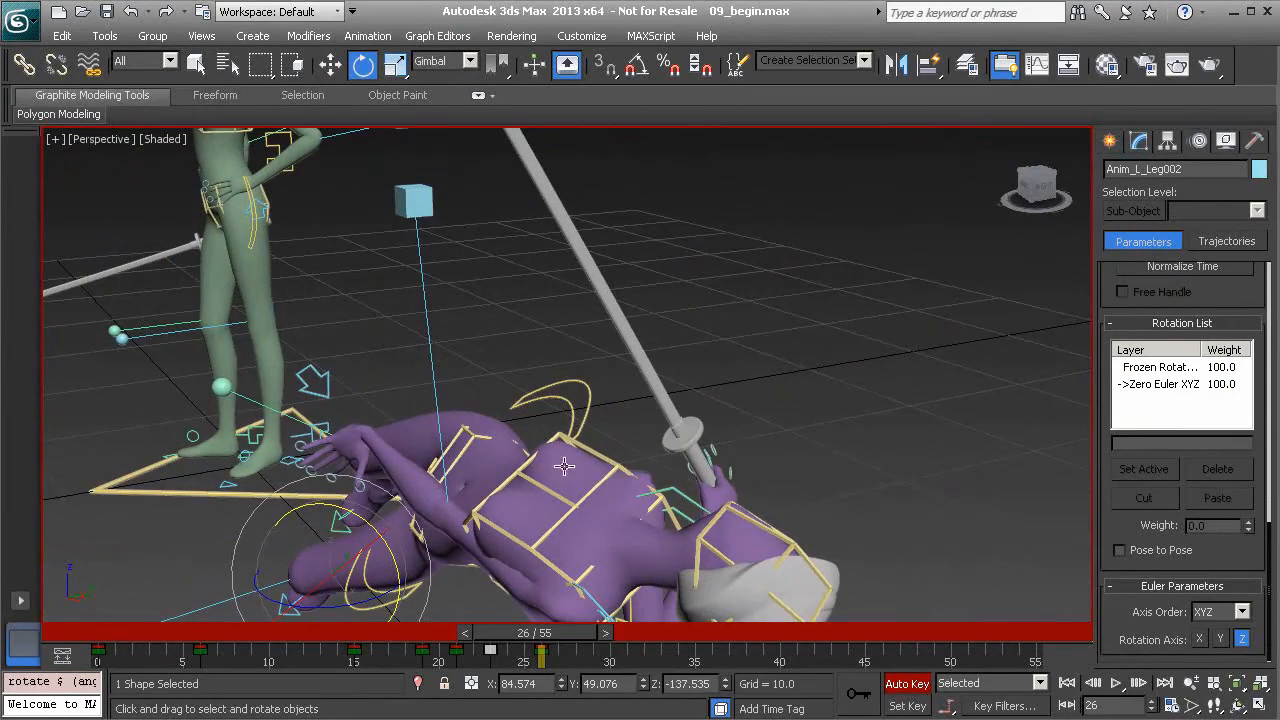
Select the chest control and rotate it about X to twist the upper body at frame 26.
{"action": "left_click", "coordinate": [592, 450]}
{"action": "left_click", "coordinate": [604, 457]}
{"action": "middle_click_drag", "start_coordinate": [604, 457], "coordinate": [370, 366], "text": "alt"}
{"action": "left_click_drag", "start_coordinate": [372, 360], "coordinate": [422, 343]}
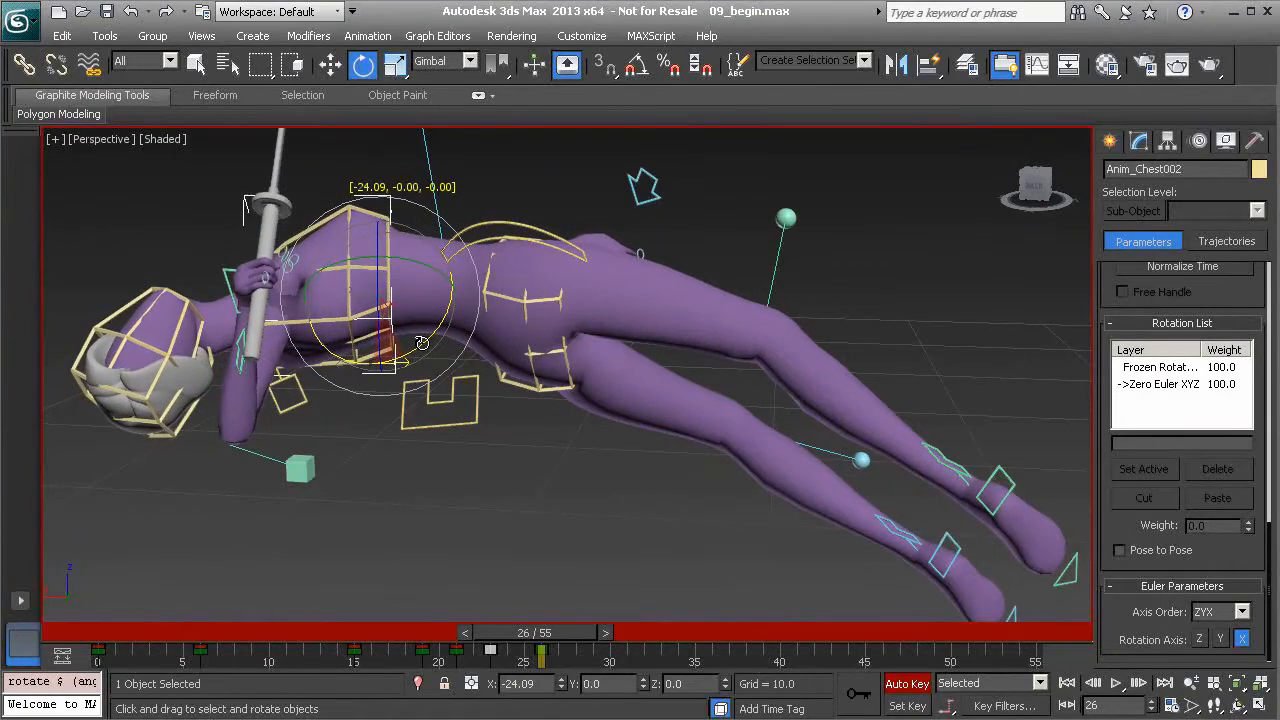
{"action": "middle_click_drag", "start_coordinate": [422, 343], "coordinate": [640, 428], "text": "alt"}
Rotate the head control to about -43, 15 and 6 degrees in X, Y and Z to turn the head with the spin.
{"action": "left_click", "coordinate": [640, 428]}
{"action": "left_click", "coordinate": [455, 368]}
{"action": "middle_click_drag", "start_coordinate": [455, 372], "coordinate": [420, 380], "text": "alt"}
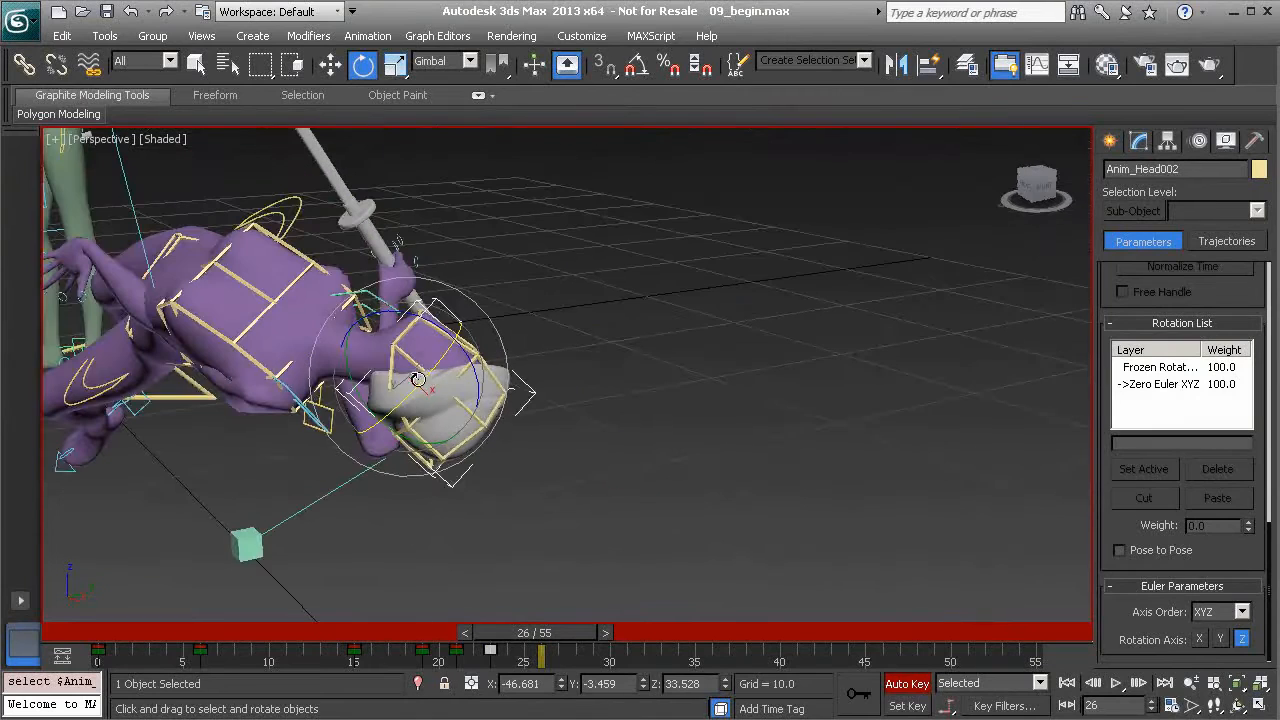
{"action": "mouse_move", "coordinate": [446, 382]}
{"action": "left_mouse_down"}
{"action": "mouse_move", "coordinate": [430, 369]}
{"action": "mouse_move", "coordinate": [456, 372]}
{"action": "left_mouse_up"}
{"action": "middle_click_drag", "start_coordinate": [481, 370], "coordinate": [455, 430], "text": "alt"}
{"action": "left_click_drag", "start_coordinate": [448, 445], "coordinate": [473, 357]}
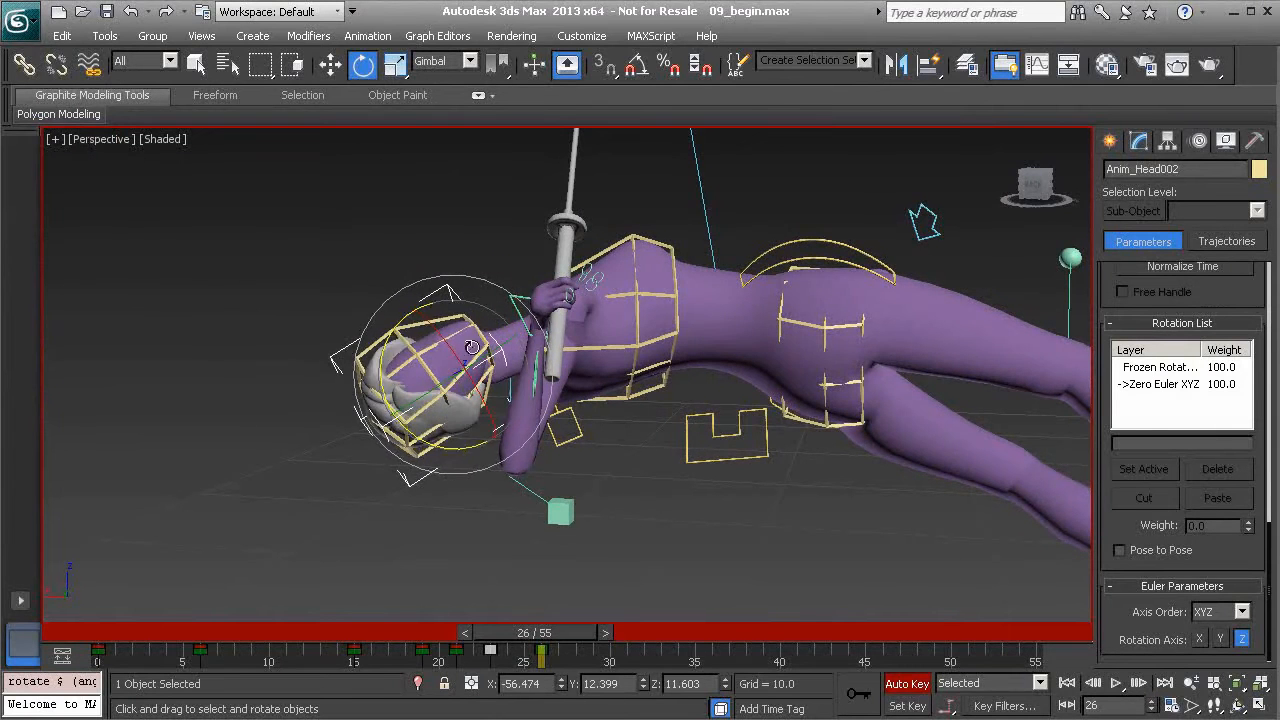
{"action": "left_click_drag", "start_coordinate": [395, 344], "coordinate": [428, 388]}
{"action": "middle_click_drag", "start_coordinate": [440, 370], "coordinate": [540, 500], "text": "alt"}
{"action": "mouse_move", "coordinate": [553, 623]}
{"action": "left_mouse_down"}
{"action": "mouse_move", "coordinate": [504, 635]}
{"action": "mouse_move", "coordinate": [560, 646]}
{"action": "left_mouse_up"}
{"action": "middle_click_drag", "start_coordinate": [515, 553], "coordinate": [830, 505], "text": "alt"}
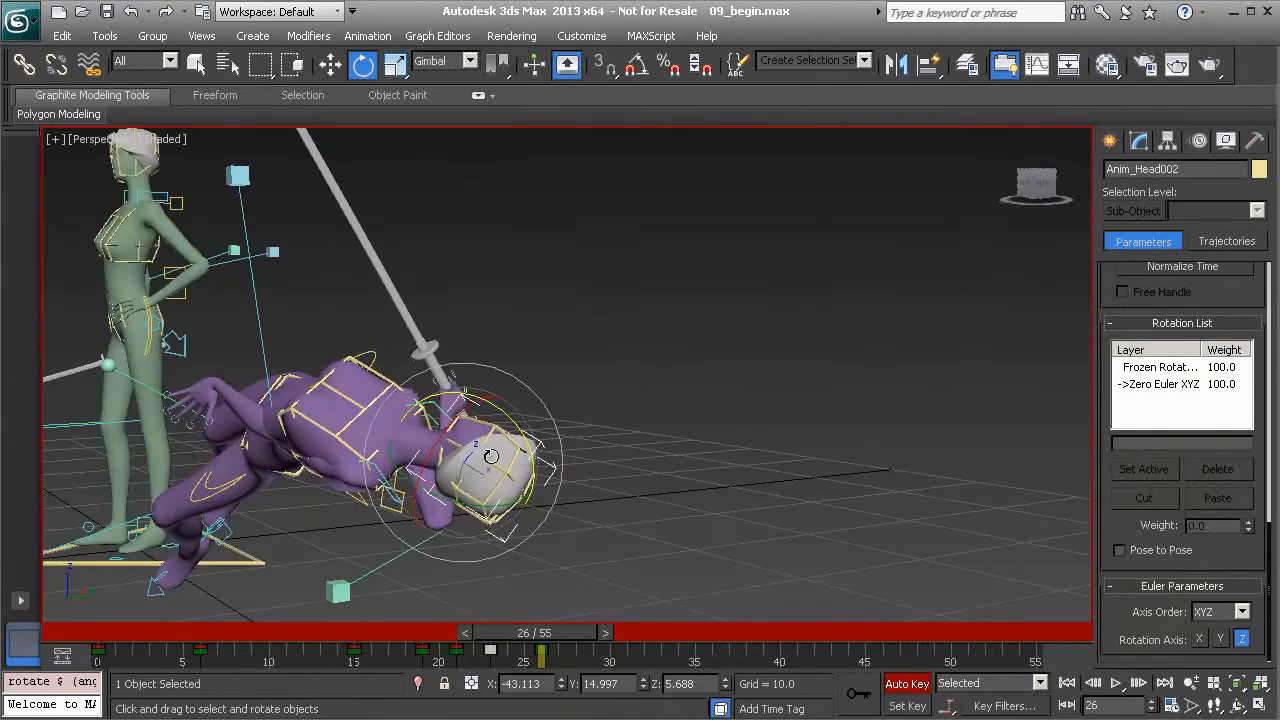
{"action": "middle_click_drag", "start_coordinate": [428, 430], "coordinate": [585, 472], "text": "alt"}
Select the hip control and rotate it slightly to refine the pelvis angle at frame 26.
{"action": "left_click", "coordinate": [580, 423]}
{"action": "middle_click_drag", "start_coordinate": [580, 423], "coordinate": [557, 527], "text": "alt"}
{"action": "left_click_drag", "start_coordinate": [569, 367], "coordinate": [541, 390]}
{"action": "middle_click_drag", "start_coordinate": [531, 404], "coordinate": [730, 450], "text": "alt"}
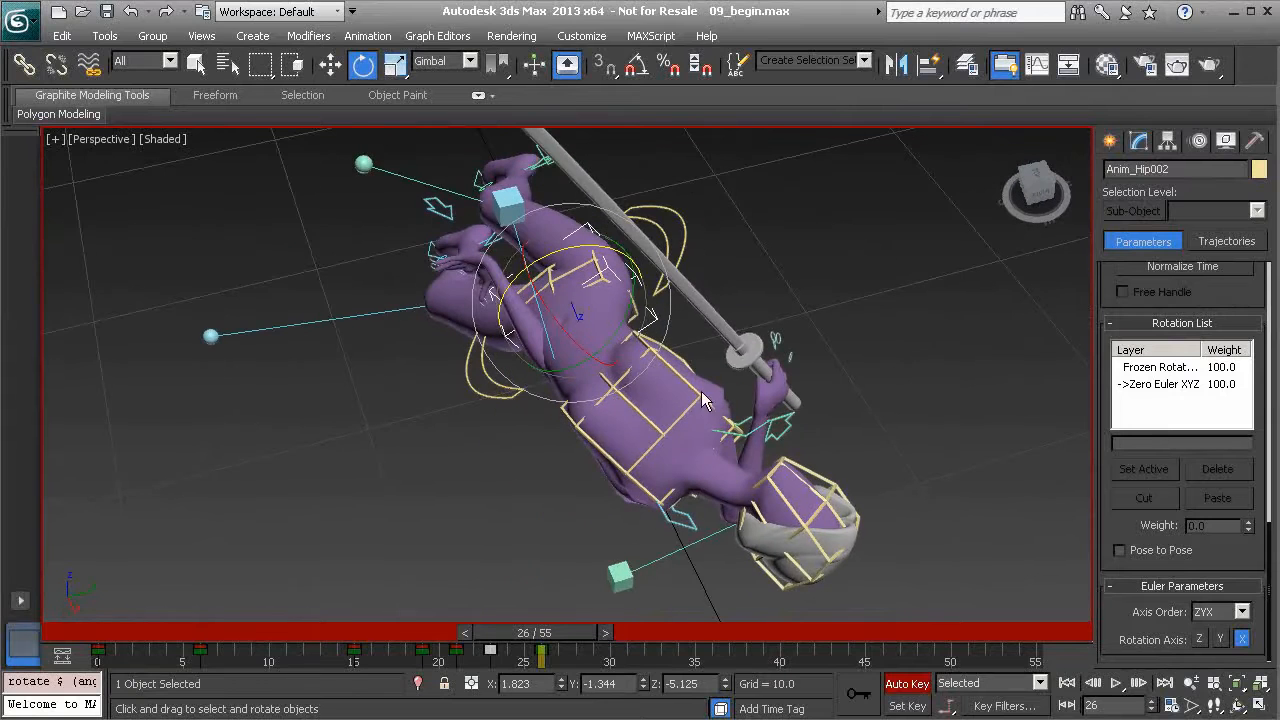
Reselect the chest control and rotate it further to refine the bend of the torso relative to the hips.
{"action": "left_click", "coordinate": [703, 400]}
{"action": "mouse_move", "coordinate": [703, 400]}
{"action": "middle_mouse_down", "text": "alt"}
{"action": "mouse_move", "coordinate": [757, 420]}
{"action": "mouse_move", "coordinate": [711, 420]}
{"action": "mouse_move", "coordinate": [698, 405]}
{"action": "middle_mouse_up", "text": "alt"}
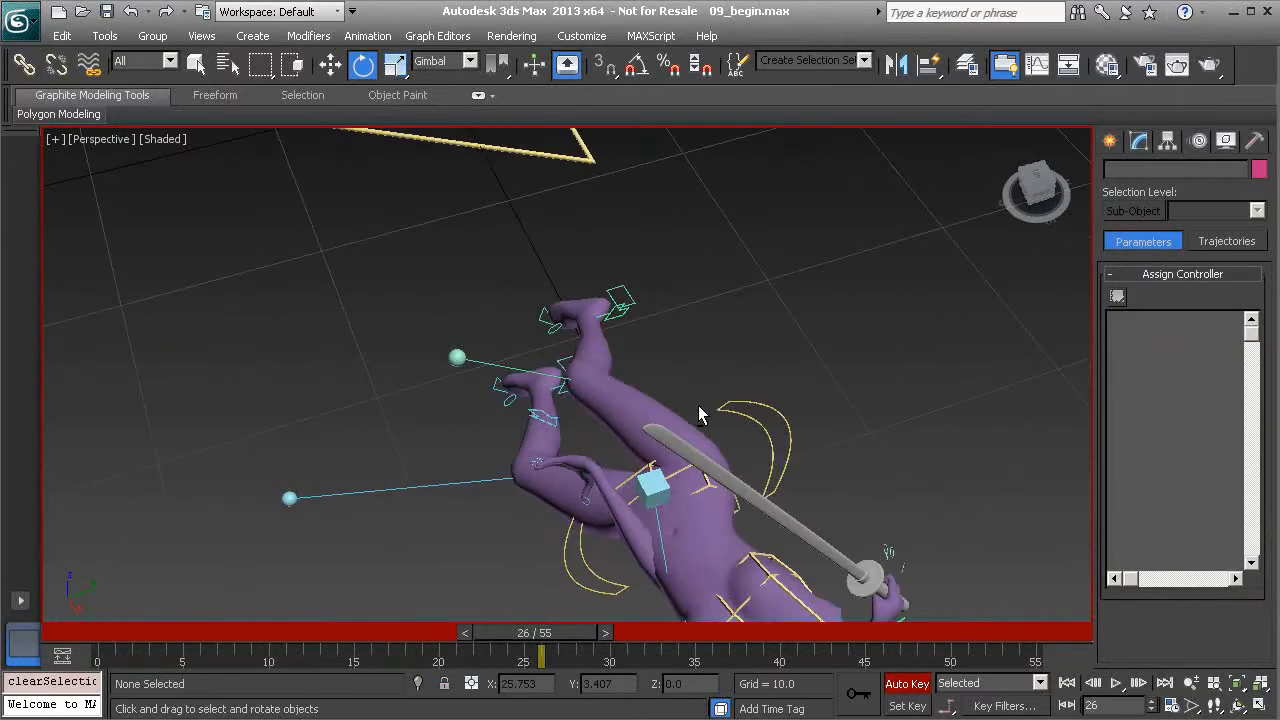
{"action": "left_click", "coordinate": [762, 560]}
{"action": "middle_click_drag", "start_coordinate": [762, 560], "coordinate": [610, 420]}
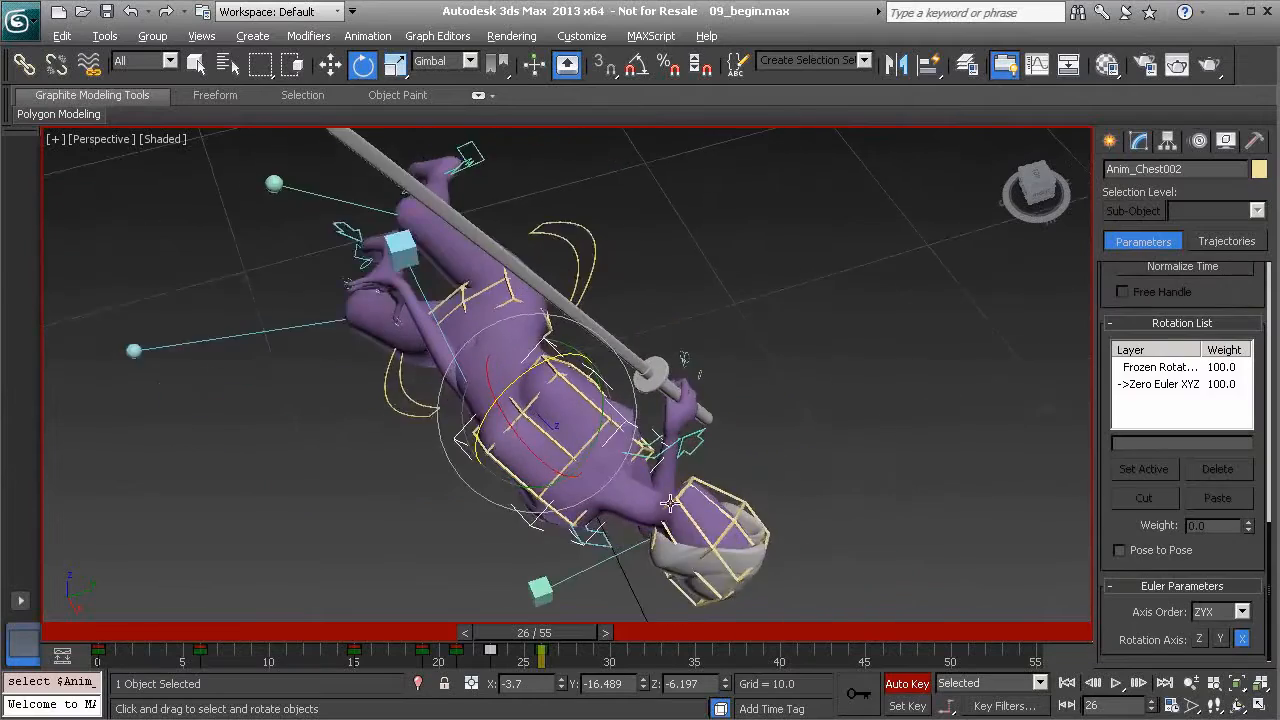
{"action": "middle_click_drag", "start_coordinate": [684, 520], "coordinate": [660, 490], "text": "alt"}
{"action": "left_click_drag", "start_coordinate": [597, 440], "coordinate": [572, 418]}
{"action": "middle_click_drag", "start_coordinate": [572, 418], "coordinate": [442, 376], "text": "alt"}
Select the purple character's right arm control and move it up to raise the sword hand high above the body.
{"action": "left_click", "coordinate": [349, 350]}
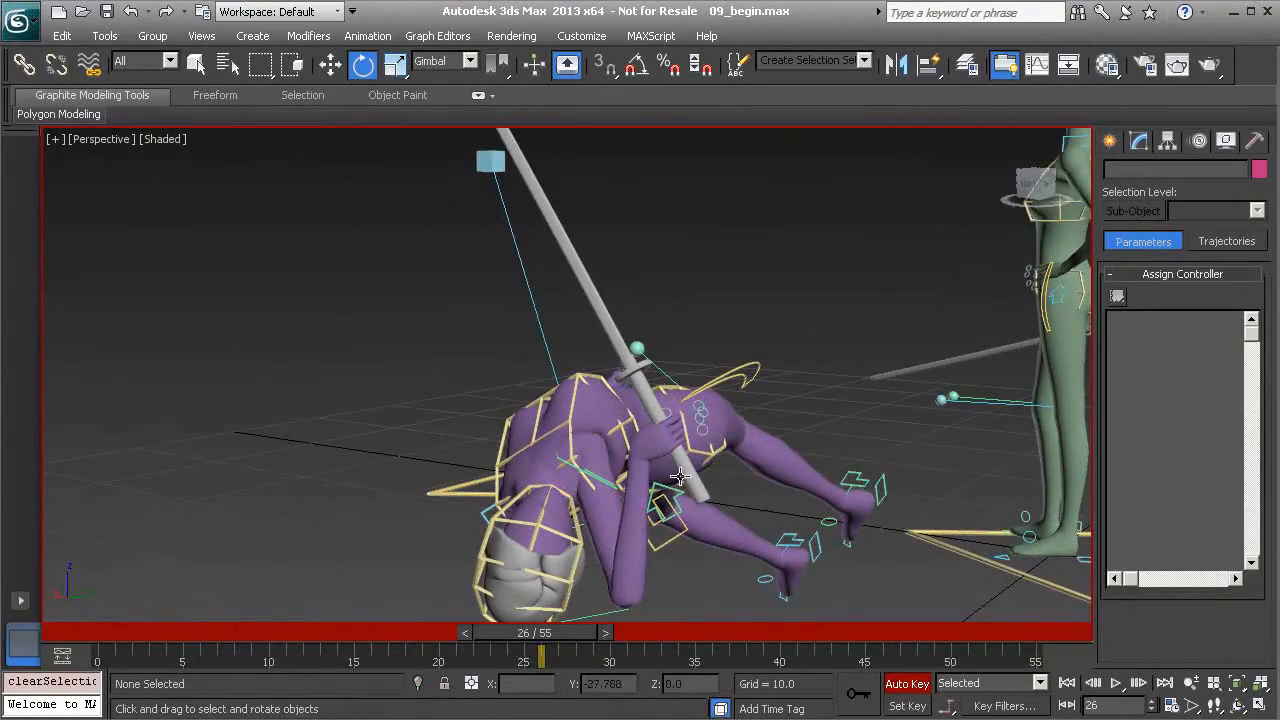
{"action": "left_click", "coordinate": [677, 494]}
{"action": "middle_click_drag", "start_coordinate": [677, 494], "coordinate": [735, 478], "text": "alt"}
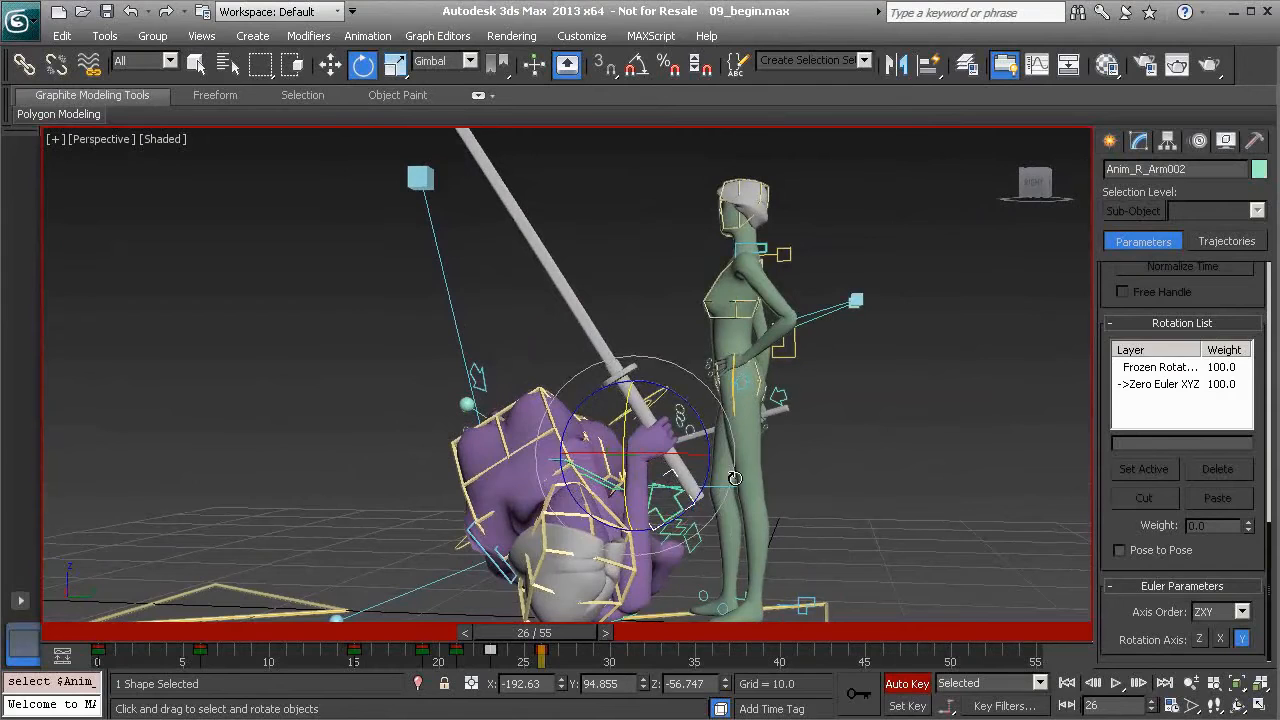
{"action": "left_click", "coordinate": [668, 482]}
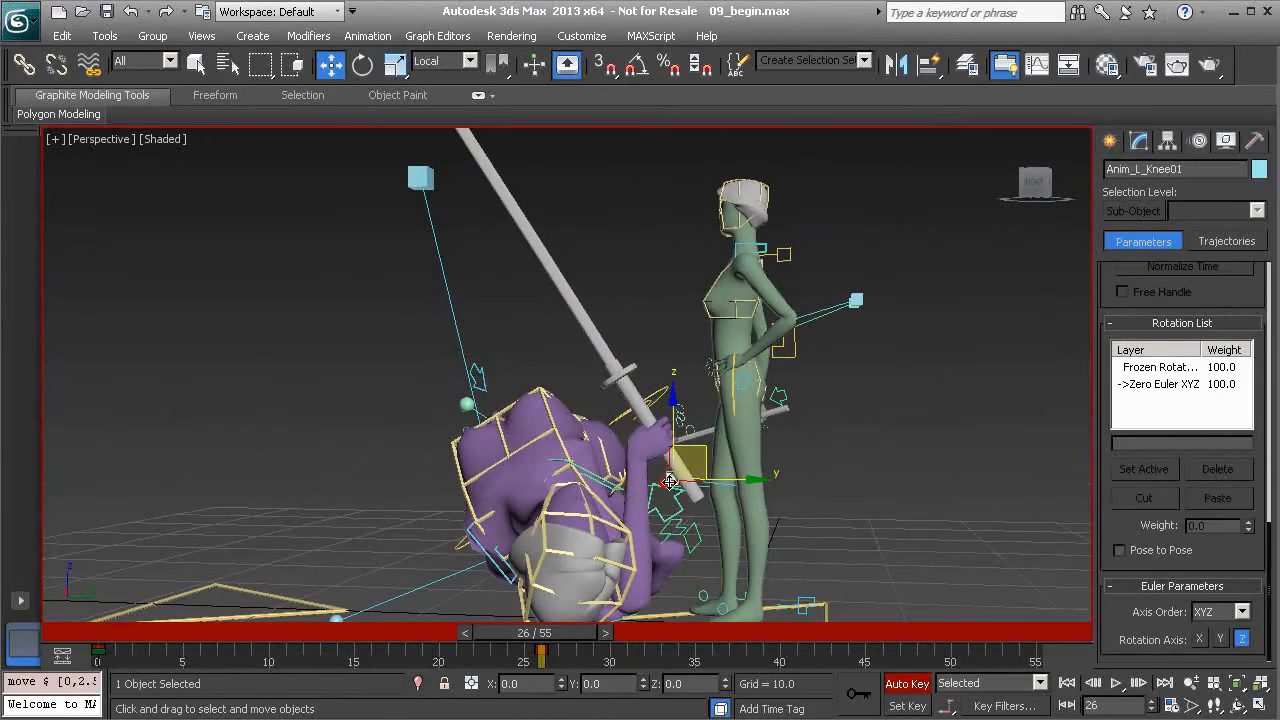
{"action": "middle_click_drag", "start_coordinate": [678, 487], "coordinate": [556, 511], "text": "alt"}
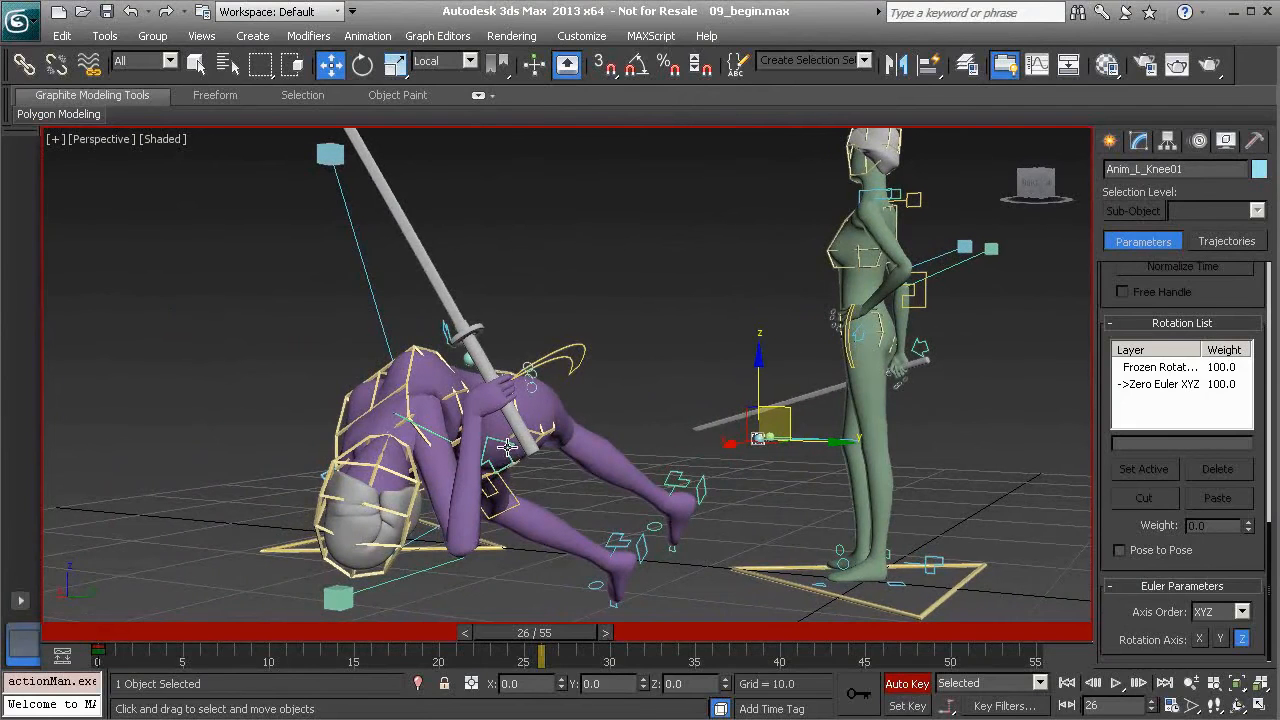
{"action": "left_click_drag", "start_coordinate": [463, 453], "coordinate": [516, 237]}
{"action": "middle_click_drag", "start_coordinate": [480, 375], "coordinate": [527, 250], "text": "alt"}
{"action": "left_click_drag", "start_coordinate": [517, 236], "coordinate": [496, 236]}
Move the right elbow target away from the head to the outer side of the raised sword arm.
{"action": "left_click", "coordinate": [342, 608]}
{"action": "middle_click_drag", "start_coordinate": [342, 608], "coordinate": [343, 581], "text": "alt"}
{"action": "left_click_drag", "start_coordinate": [308, 584], "coordinate": [482, 556]}
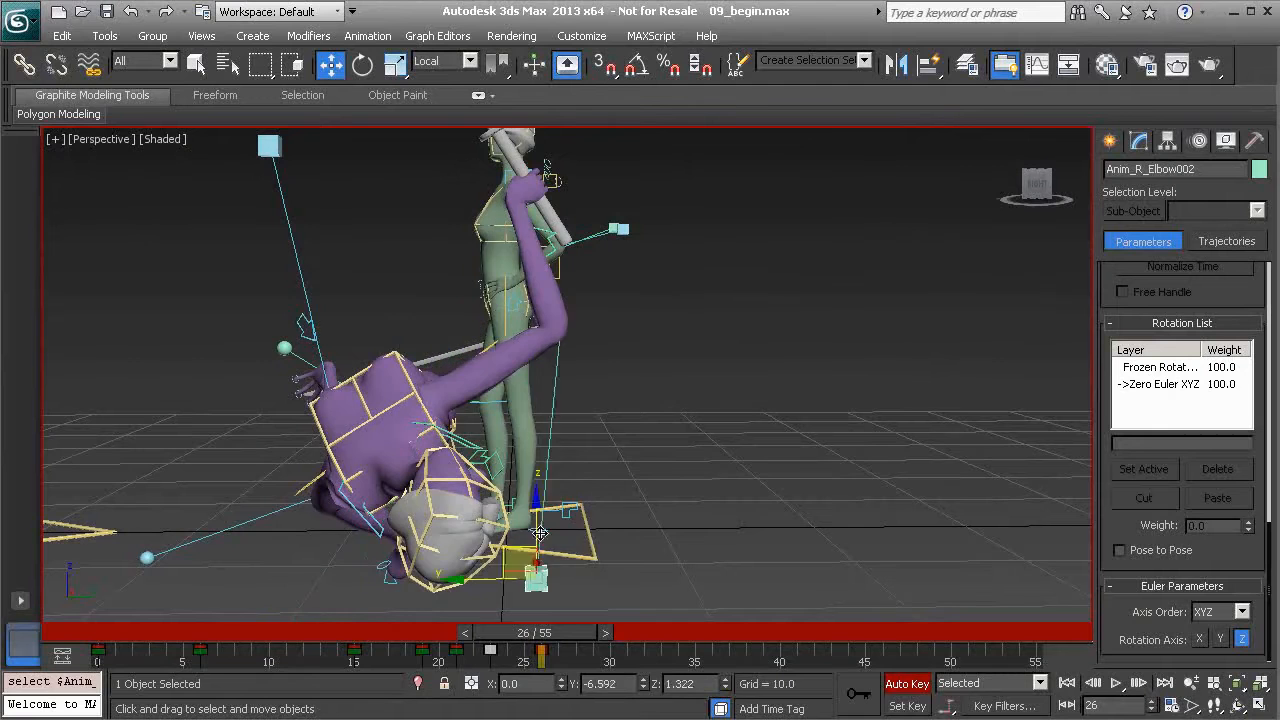
{"action": "middle_click_drag", "start_coordinate": [603, 288], "coordinate": [630, 476]}
Rotate the right arm control about Z to about 41 degrees so the sword blade angles down past the body.
{"action": "left_click", "coordinate": [587, 476]}
{"action": "middle_click_drag", "start_coordinate": [584, 555], "coordinate": [601, 482]}
{"action": "key", "text": "e"}
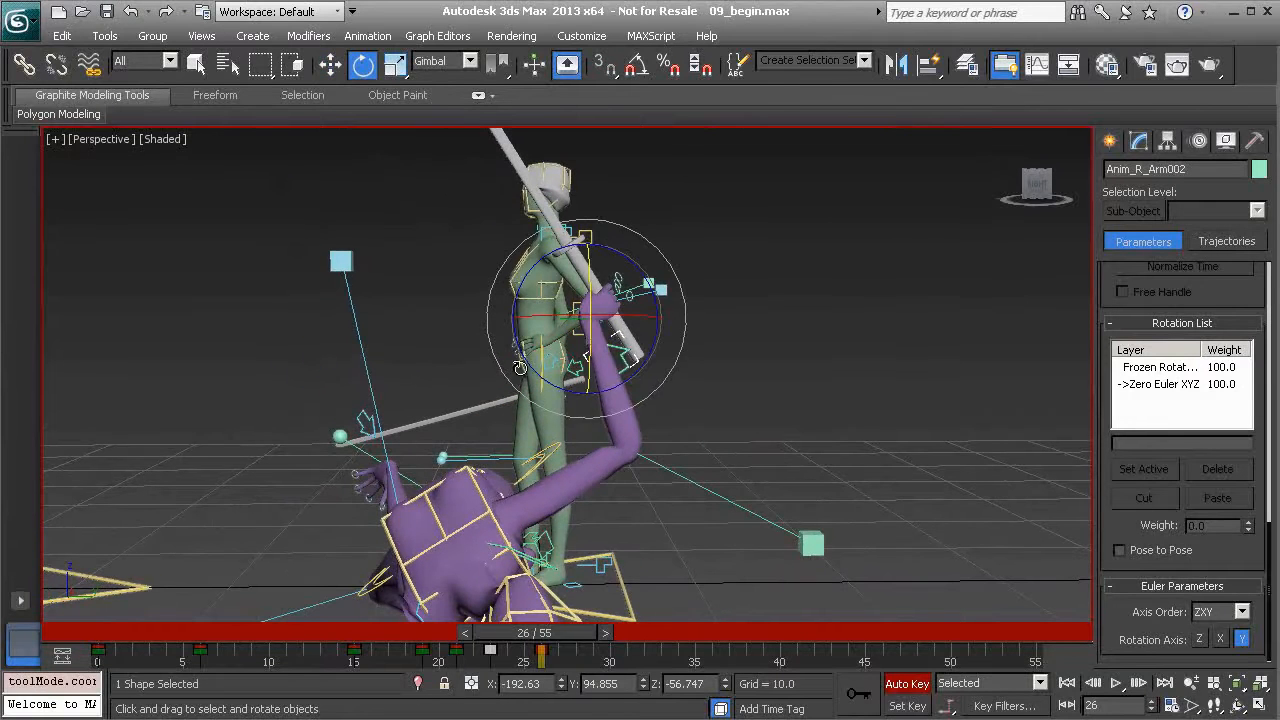
{"action": "mouse_move", "coordinate": [587, 391]}
{"action": "left_mouse_down"}
{"action": "mouse_move", "coordinate": [760, 309]}
{"action": "mouse_move", "coordinate": [611, 383]}
{"action": "left_mouse_up"}
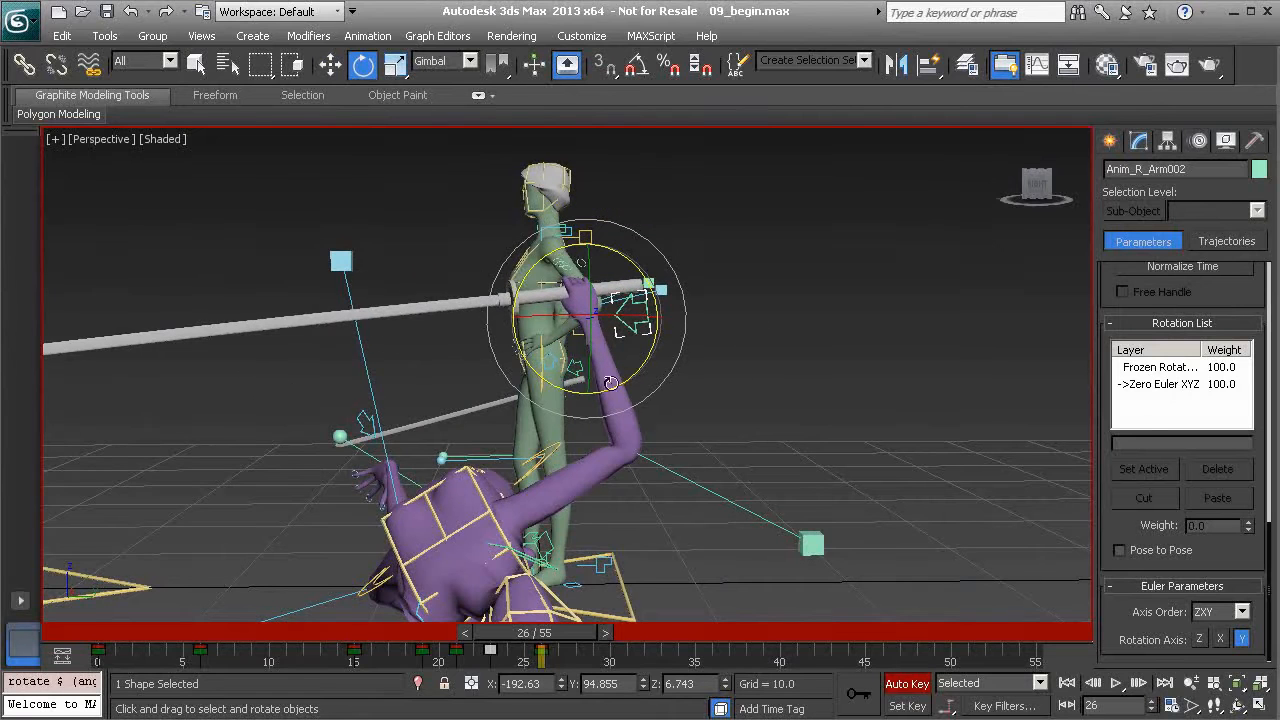
{"action": "left_click_drag", "start_coordinate": [530, 366], "coordinate": [564, 385]}
Move the right arm control across above the chest to bend the elbow and readjust the sword's Z rotation.
{"action": "key", "text": "w"}
{"action": "middle_click_drag", "start_coordinate": [572, 368], "coordinate": [617, 320]}
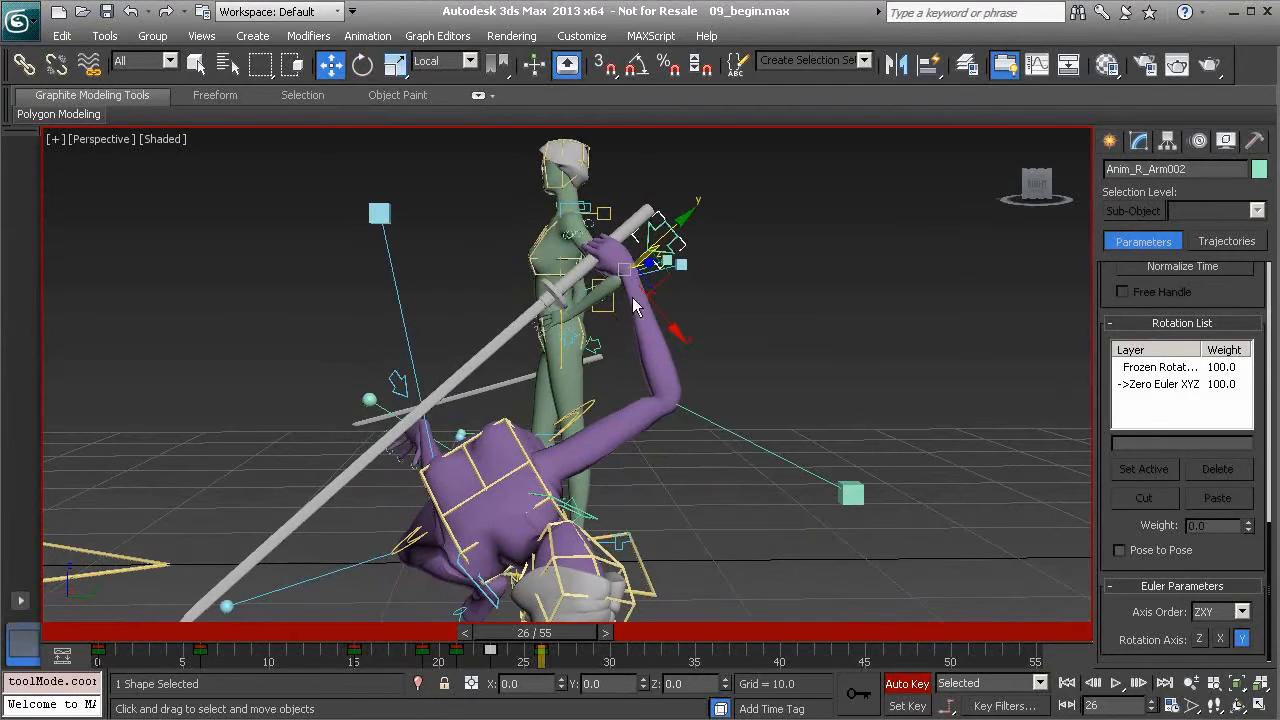
{"action": "left_click_drag", "start_coordinate": [662, 265], "coordinate": [519, 285]}
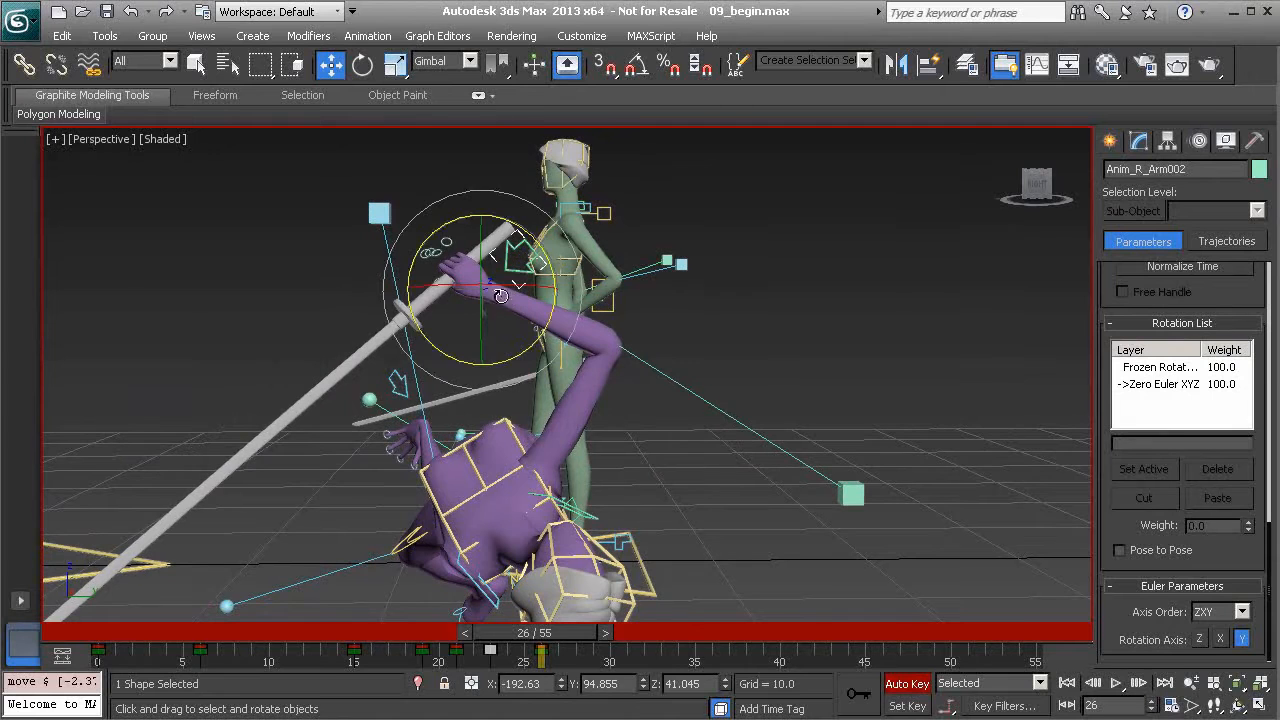
{"action": "left_click_drag", "start_coordinate": [441, 352], "coordinate": [503, 384]}
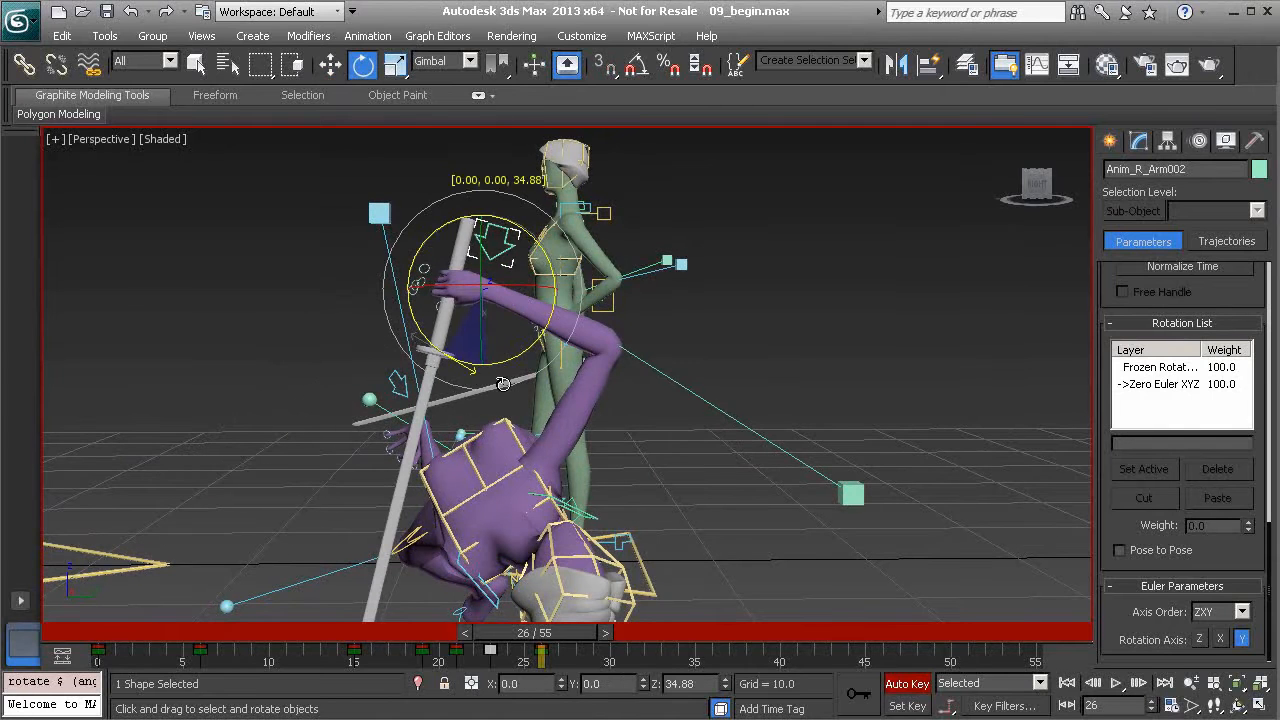
{"action": "key", "text": "e"}
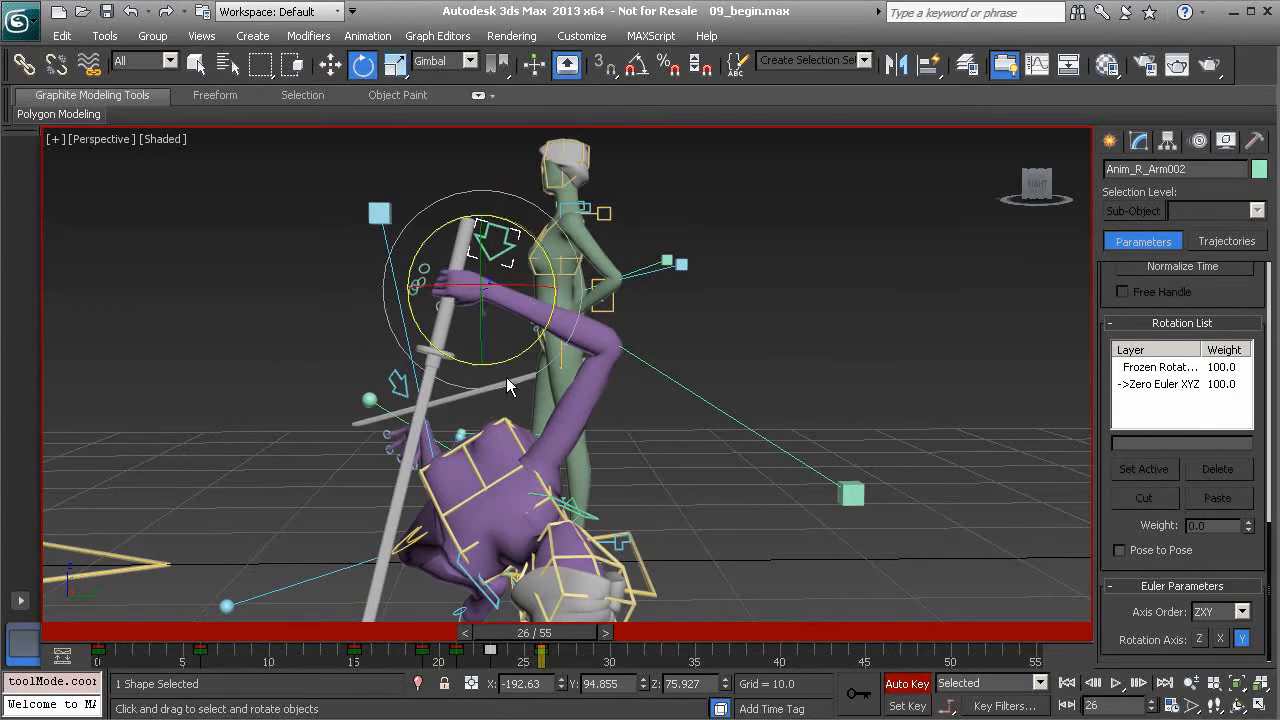
{"action": "left_click_drag", "start_coordinate": [470, 365], "coordinate": [423, 341]}
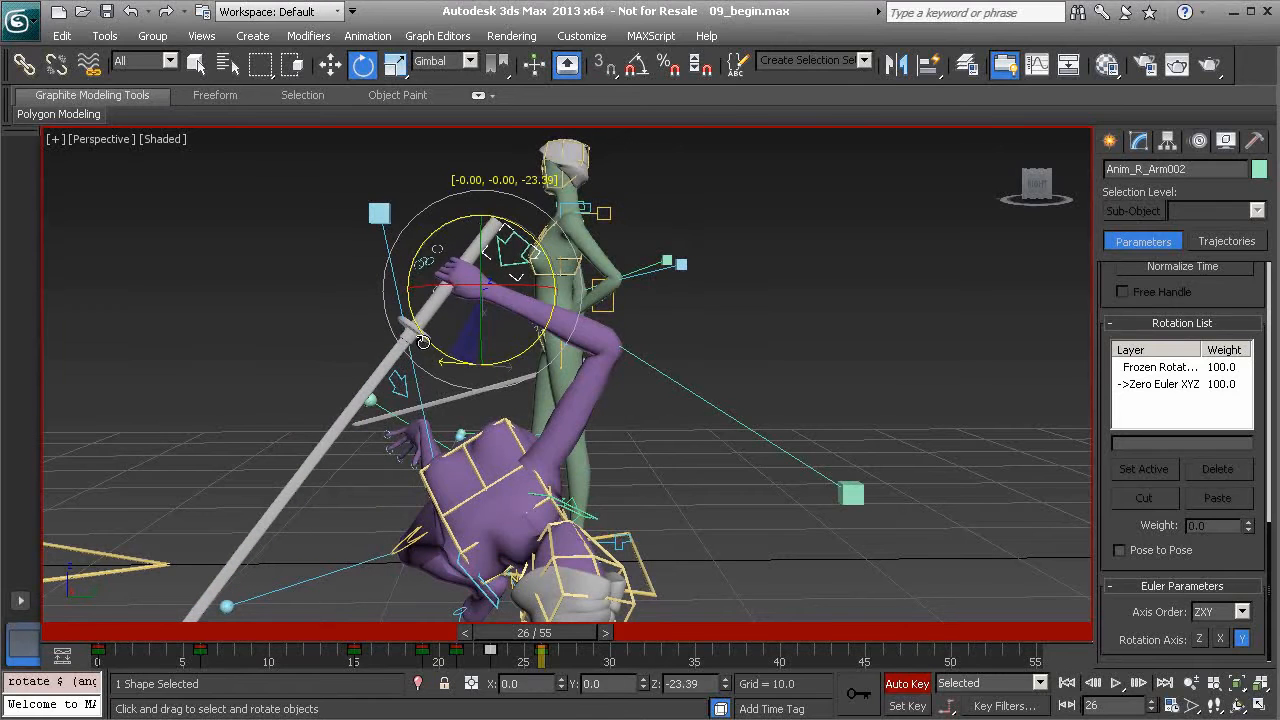
Nudge the right arm control, fine-tune its Z rotation to about 63 degrees, and save the scene.
{"action": "key", "text": "w"}
{"action": "left_click_drag", "start_coordinate": [524, 289], "coordinate": [510, 291]}
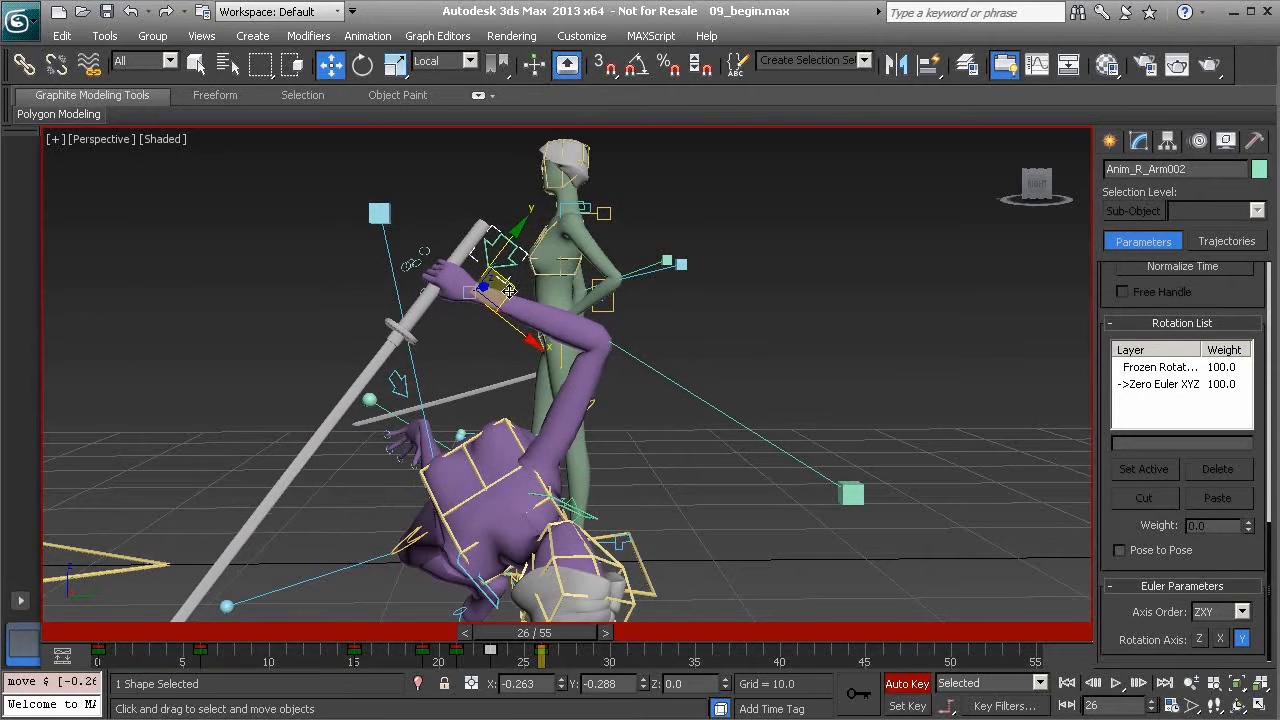
{"action": "mouse_move", "coordinate": [433, 354]}
{"action": "left_mouse_down"}
{"action": "mouse_move", "coordinate": [497, 377]}
{"action": "mouse_move", "coordinate": [404, 343]}
{"action": "mouse_move", "coordinate": [442, 369]}
{"action": "left_mouse_up"}
{"action": "left_click_drag", "start_coordinate": [443, 369], "coordinate": [446, 371]}
{"action": "key", "text": "ctrl+s"}
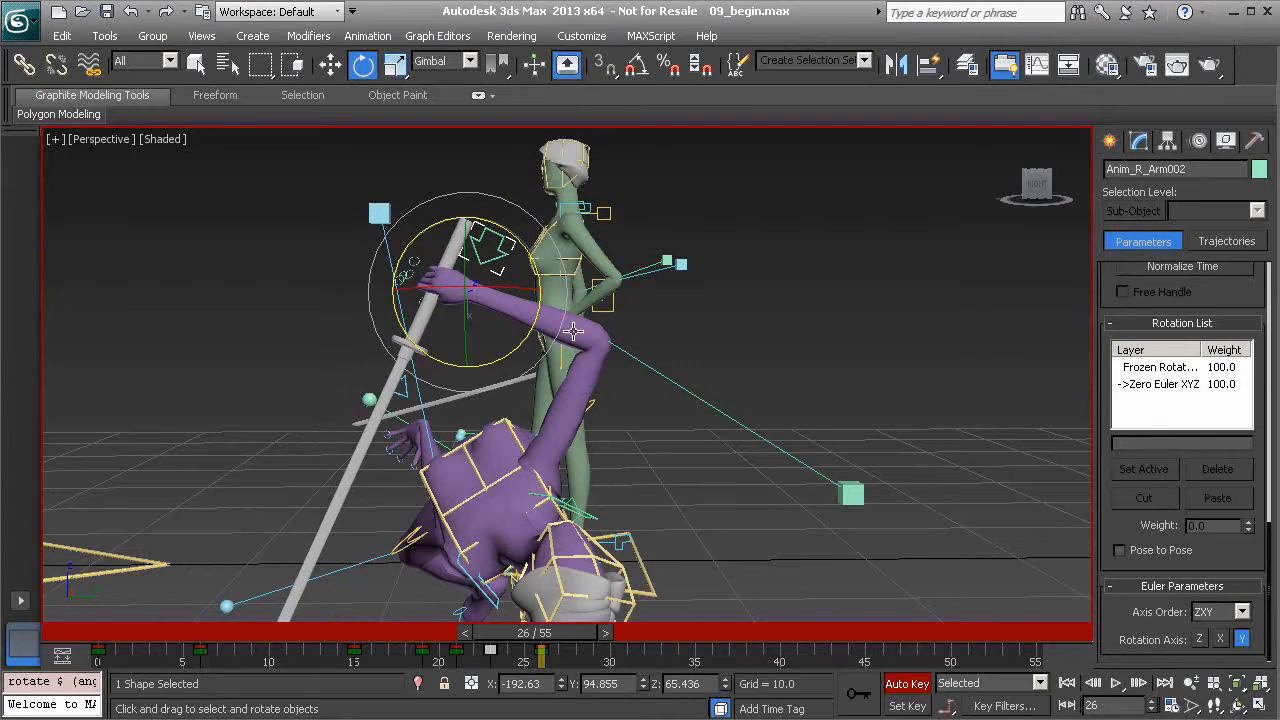
{"action": "left_click_drag", "start_coordinate": [506, 358], "coordinate": [503, 363]}
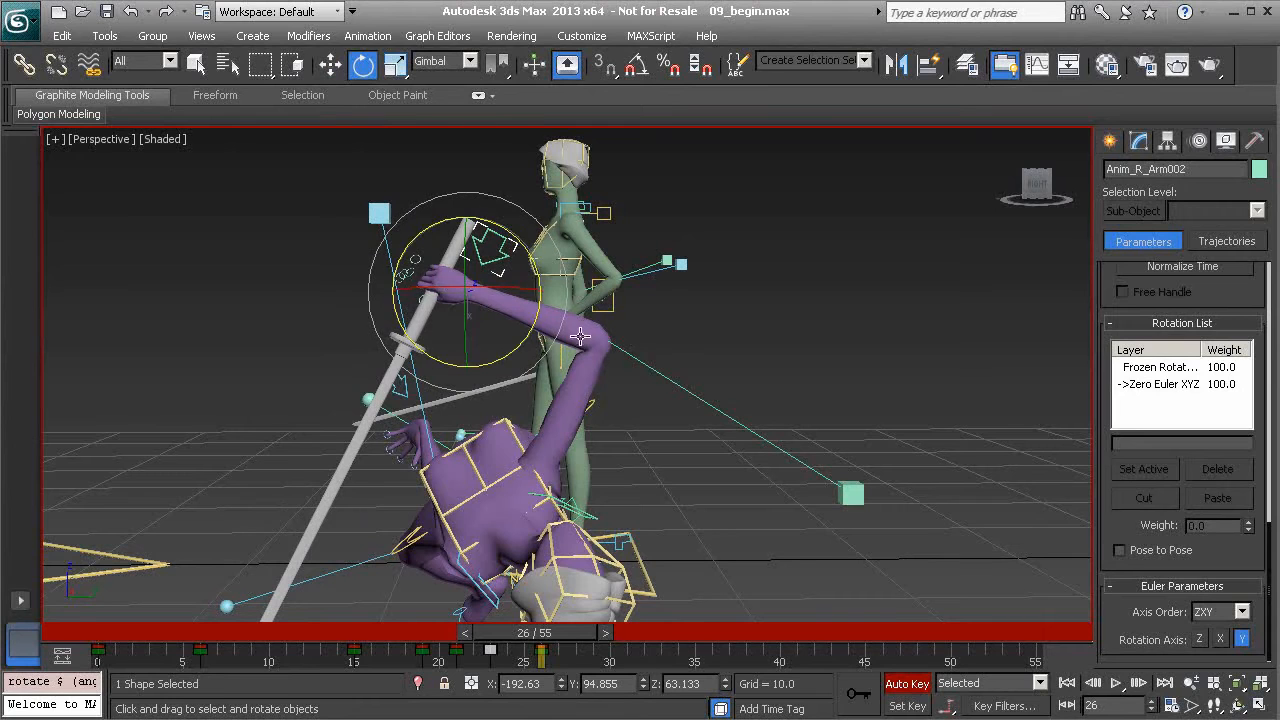
Rotate the right clavicle control to about 19 degrees in Y and 5 degrees in Z to support the raised sword arm.
{"action": "middle_click_drag", "start_coordinate": [542, 330], "coordinate": [486, 515], "text": "alt"}
{"action": "left_click", "coordinate": [486, 508]}
{"action": "left_click_drag", "start_coordinate": [486, 508], "coordinate": [520, 571]}
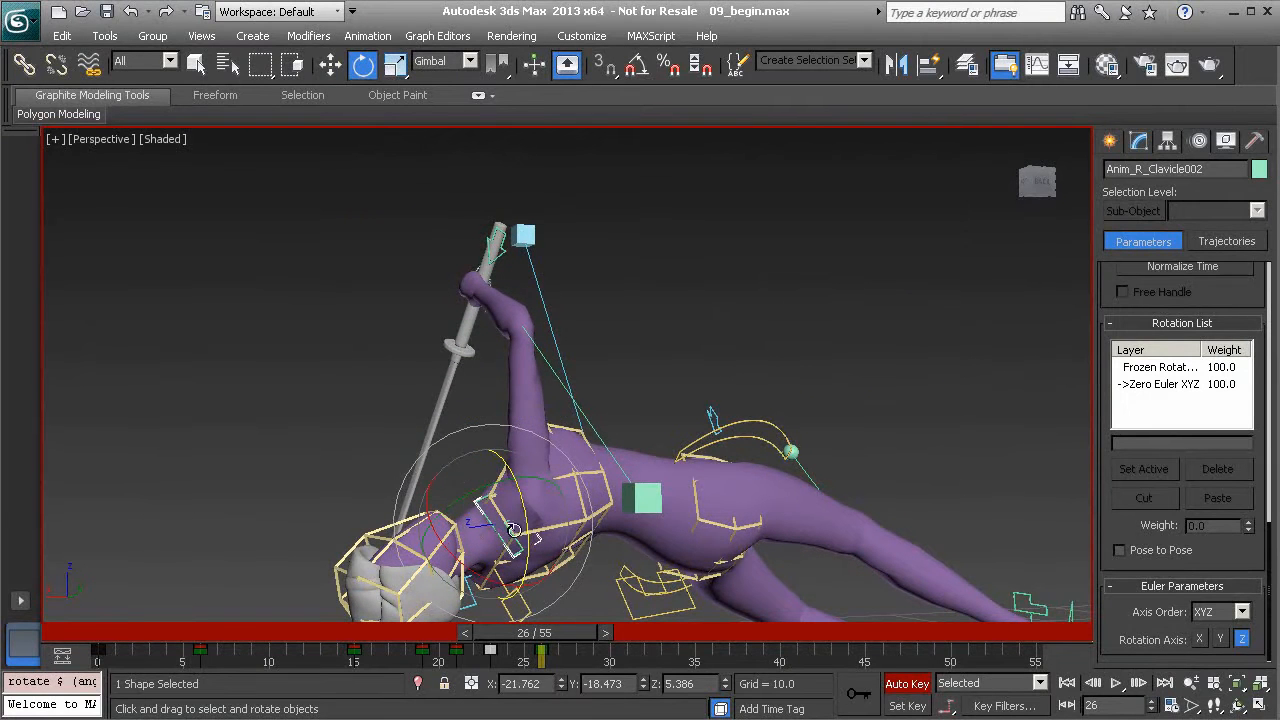
{"action": "left_click_drag", "start_coordinate": [493, 488], "coordinate": [505, 520]}
{"action": "middle_click_drag", "start_coordinate": [505, 520], "coordinate": [621, 527], "text": "alt"}
{"action": "left_click_drag", "start_coordinate": [547, 512], "coordinate": [488, 510]}
{"action": "middle_click_drag", "start_coordinate": [488, 510], "coordinate": [480, 445], "text": "alt"}
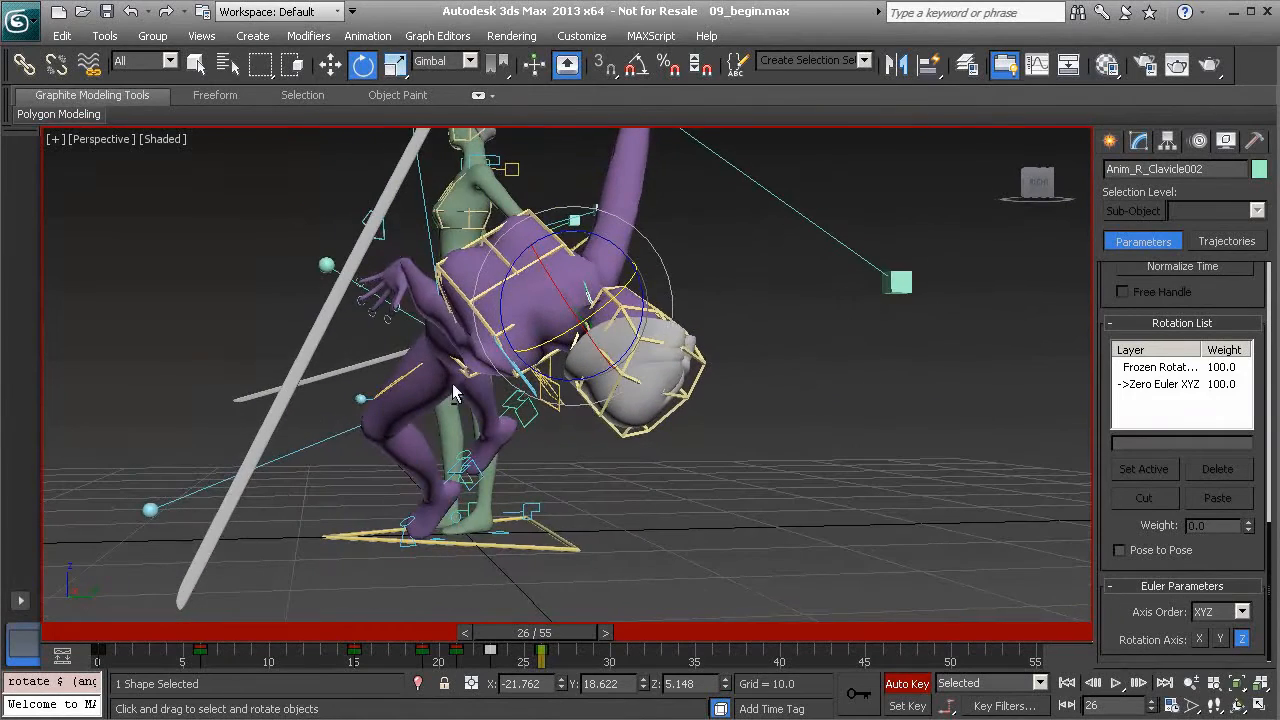
Move the left arm control down below the chest so the left hand reaches toward the floor at frame 26.
{"action": "mouse_move", "coordinate": [545, 633]}
{"action": "left_mouse_down"}
{"action": "mouse_move", "coordinate": [530, 638]}
{"action": "mouse_move", "coordinate": [553, 641]}
{"action": "left_mouse_up"}
{"action": "key", "text": "e"}
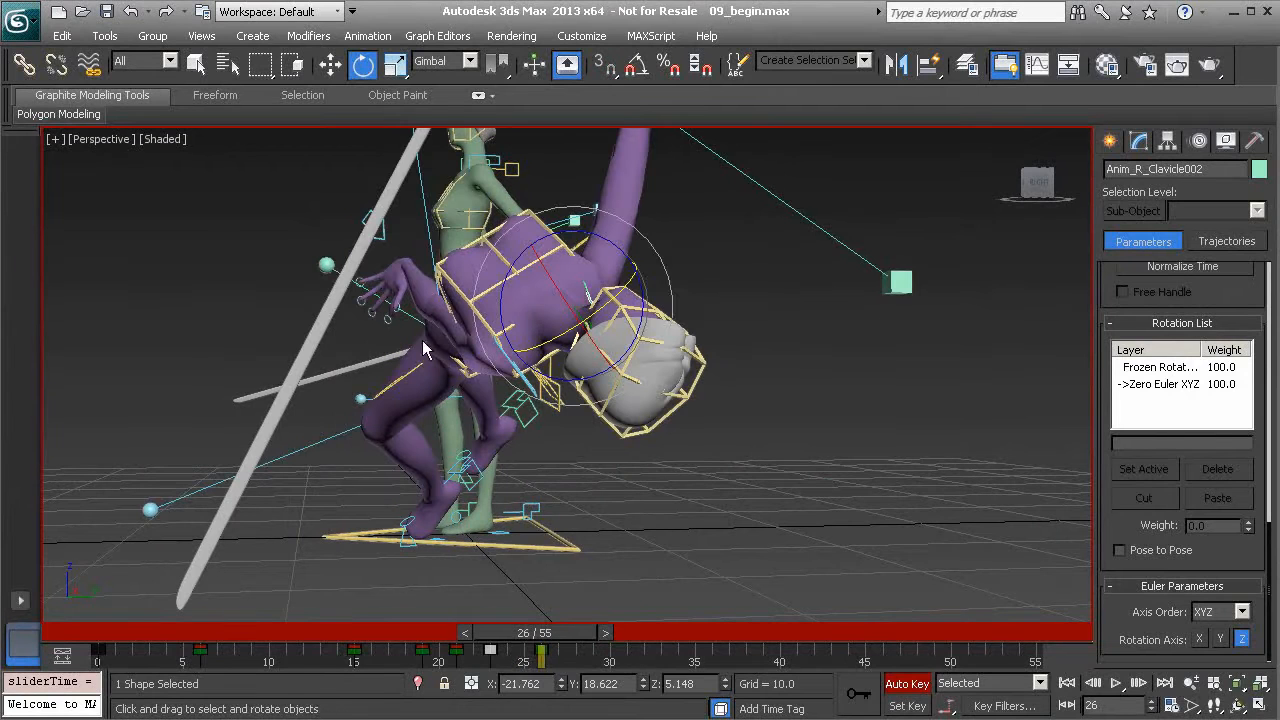
{"action": "left_click", "coordinate": [387, 238]}
{"action": "middle_click_drag", "start_coordinate": [387, 238], "coordinate": [430, 290], "text": "alt"}
{"action": "key", "text": "w"}
{"action": "left_click_drag", "start_coordinate": [394, 262], "coordinate": [462, 392]}
{"action": "middle_click_drag", "start_coordinate": [462, 392], "coordinate": [362, 350], "text": "alt"}
{"action": "middle_click_drag", "start_coordinate": [572, 486], "coordinate": [456, 463], "text": "alt"}
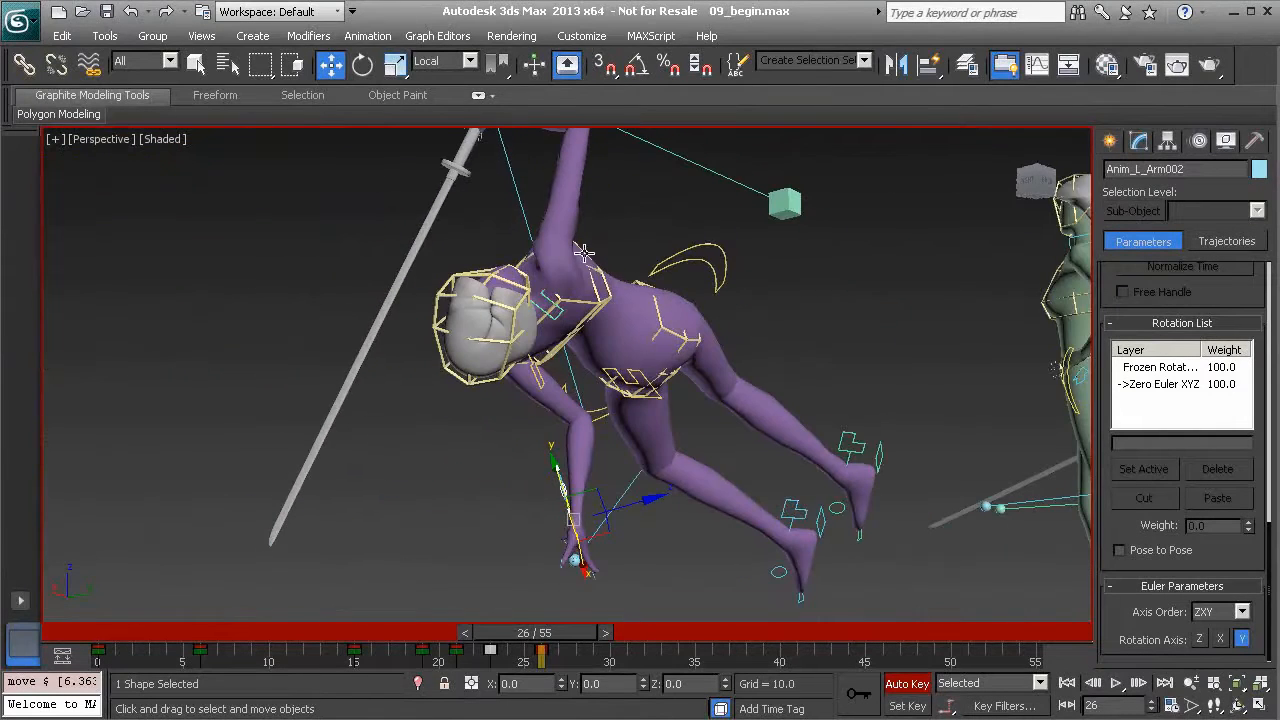
{"action": "middle_click_drag", "start_coordinate": [612, 508], "coordinate": [587, 524], "text": "alt"}
{"action": "left_click_drag", "start_coordinate": [587, 524], "coordinate": [554, 527]}
{"action": "left_click_drag", "start_coordinate": [454, 538], "coordinate": [456, 545]}
{"action": "middle_click_drag", "start_coordinate": [456, 545], "coordinate": [478, 393], "text": "alt"}
Lower the left elbow target from beside the sword to just below the body, behind the left arm.
{"action": "left_click", "coordinate": [502, 152]}
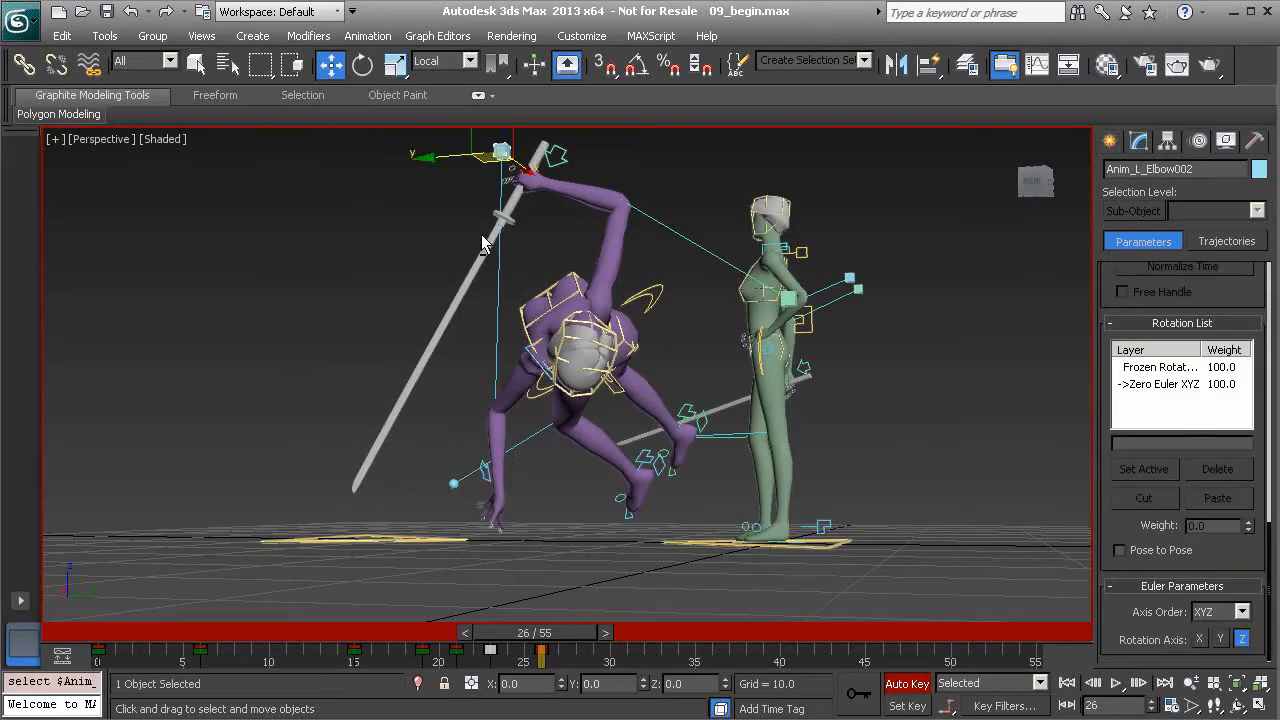
{"action": "middle_click_drag", "start_coordinate": [502, 152], "coordinate": [523, 203], "text": "alt"}
{"action": "left_click_drag", "start_coordinate": [501, 205], "coordinate": [520, 257]}
{"action": "middle_click_drag", "start_coordinate": [517, 365], "coordinate": [585, 515], "text": "alt"}
{"action": "mouse_move", "coordinate": [558, 505]}
{"action": "left_mouse_down"}
{"action": "mouse_move", "coordinate": [500, 423]}
{"action": "mouse_move", "coordinate": [560, 497]}
{"action": "mouse_move", "coordinate": [557, 482]}
{"action": "left_mouse_up"}
{"action": "middle_click_drag", "start_coordinate": [557, 482], "coordinate": [497, 541], "text": "alt"}
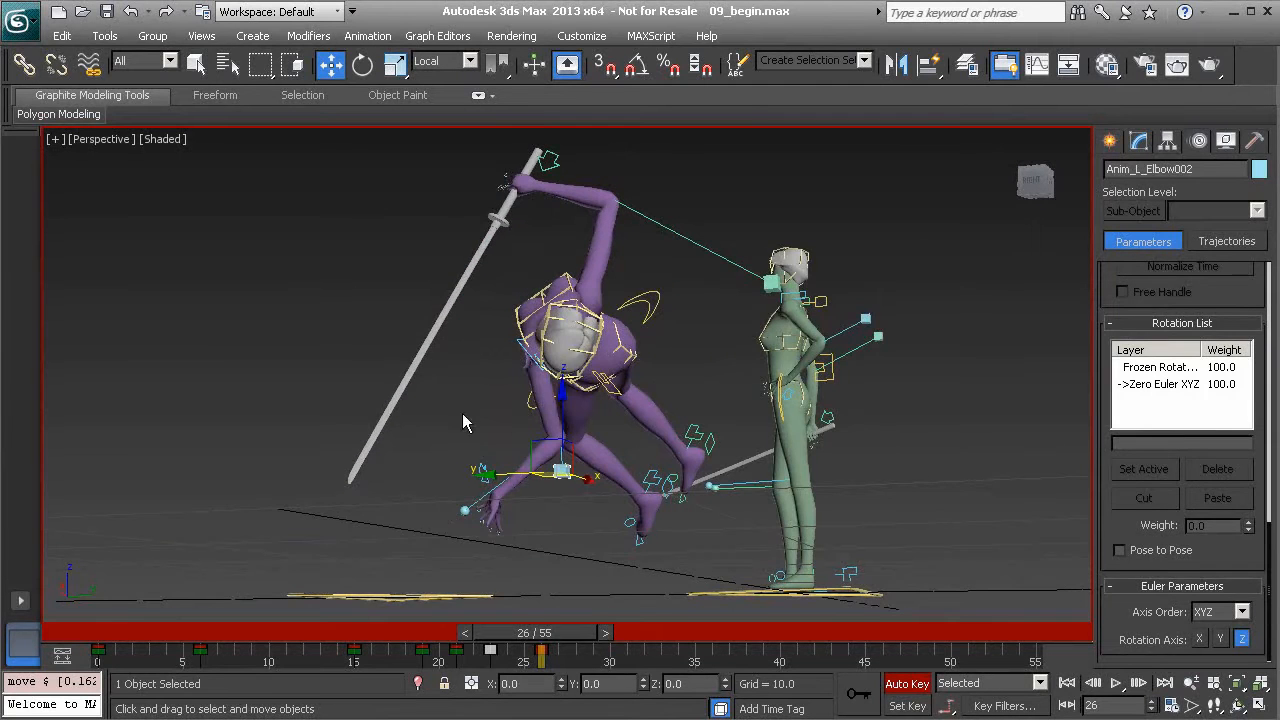
Reposition the left arm control so the left arm hangs out in front of the chest with a slight elbow bend.
{"action": "left_click", "coordinate": [467, 453]}
{"action": "middle_click_drag", "start_coordinate": [467, 453], "coordinate": [486, 479], "text": "alt"}
{"action": "left_click", "coordinate": [582, 597]}
{"action": "middle_click_drag", "start_coordinate": [582, 597], "coordinate": [532, 450], "text": "alt"}
{"action": "left_click_drag", "start_coordinate": [502, 410], "coordinate": [452, 389]}
{"action": "middle_click_drag", "start_coordinate": [452, 400], "coordinate": [718, 520], "text": "alt"}
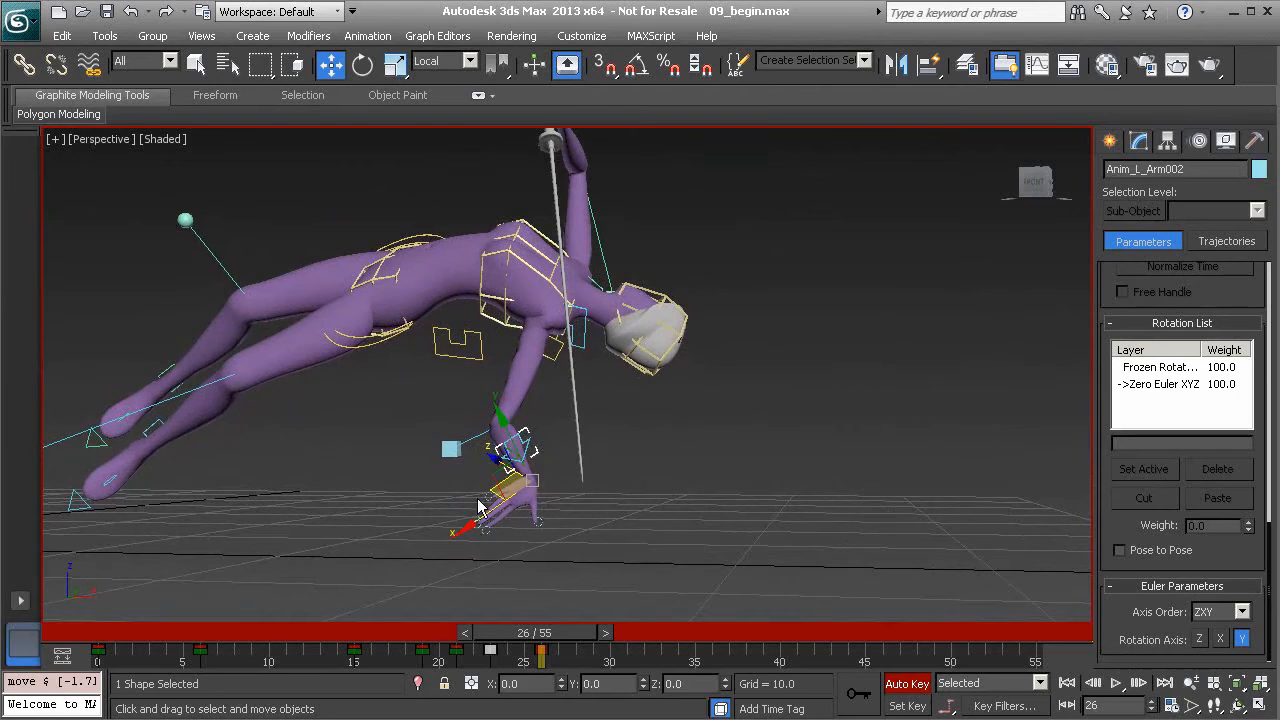
{"action": "left_click_drag", "start_coordinate": [490, 476], "coordinate": [457, 449]}
{"action": "middle_click_drag", "start_coordinate": [457, 449], "coordinate": [515, 448], "text": "alt"}
Rotate the left arm control to about 56 degrees in X, 243 in Y and 128 in Z to orient the hand.
{"action": "key", "text": "e"}
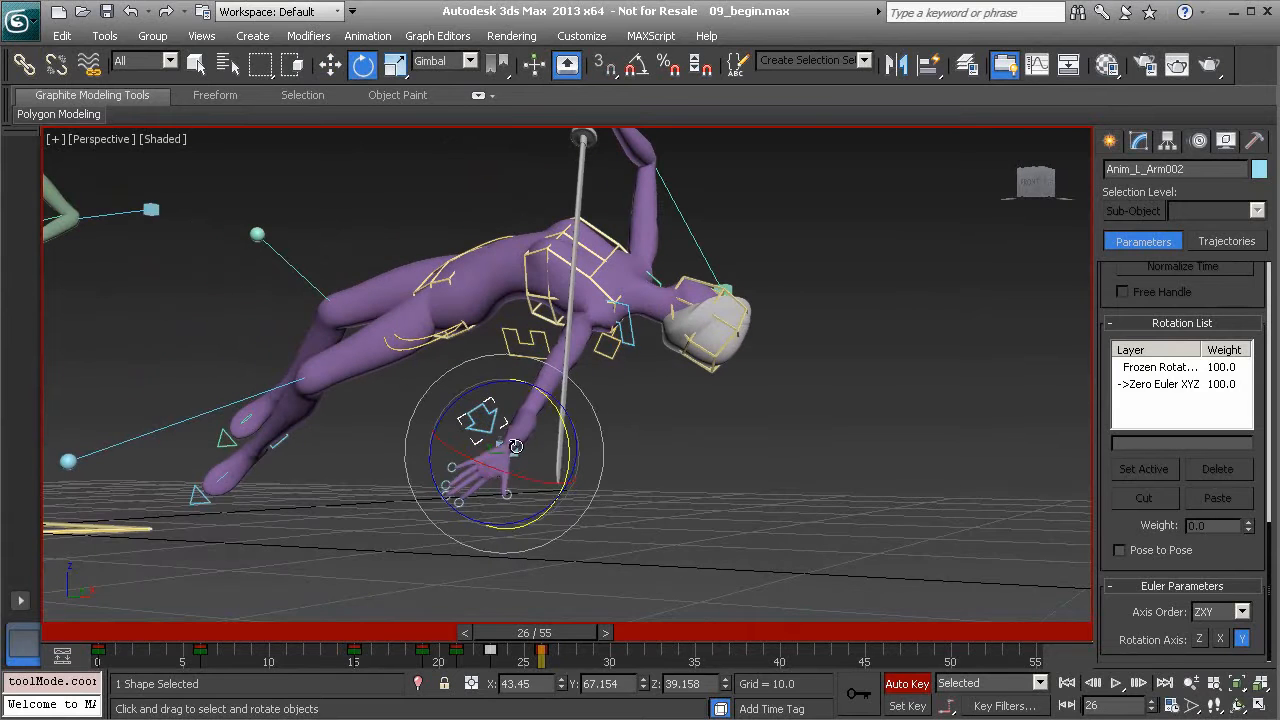
{"action": "left_click_drag", "start_coordinate": [520, 482], "coordinate": [528, 372]}
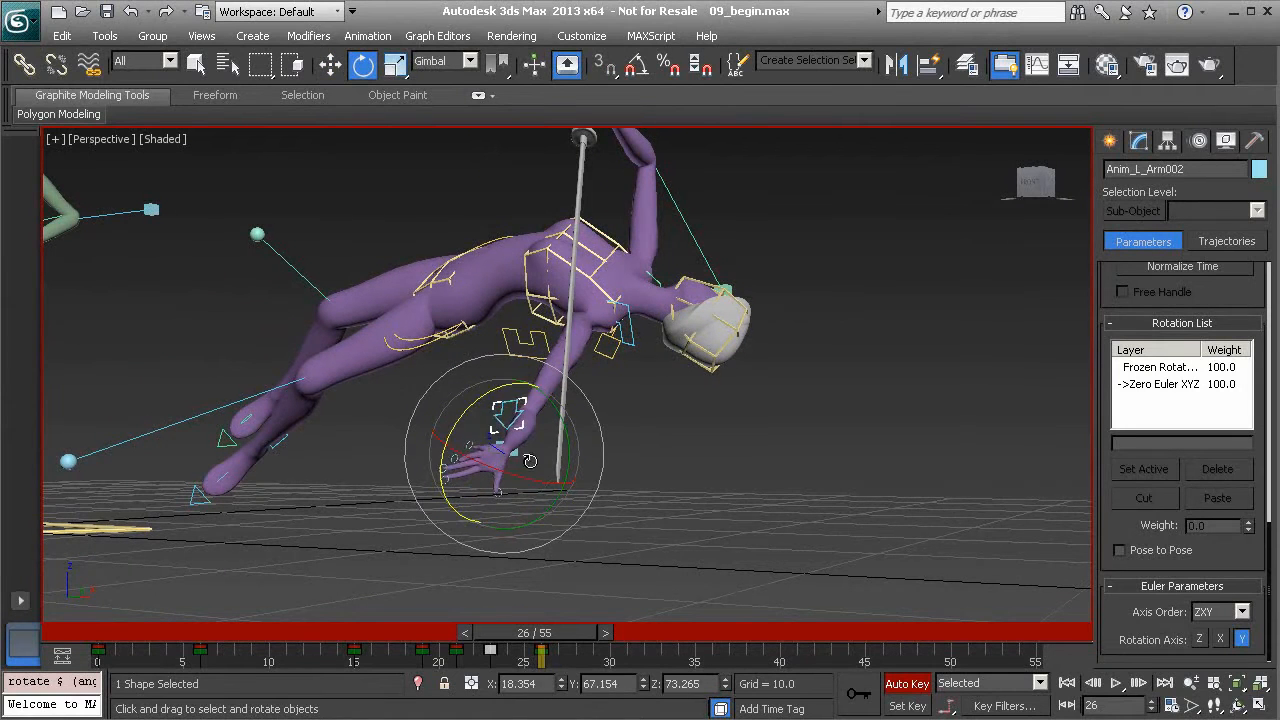
{"action": "left_click_drag", "start_coordinate": [506, 471], "coordinate": [613, 516]}
{"action": "middle_click_drag", "start_coordinate": [620, 514], "coordinate": [542, 462], "text": "alt"}
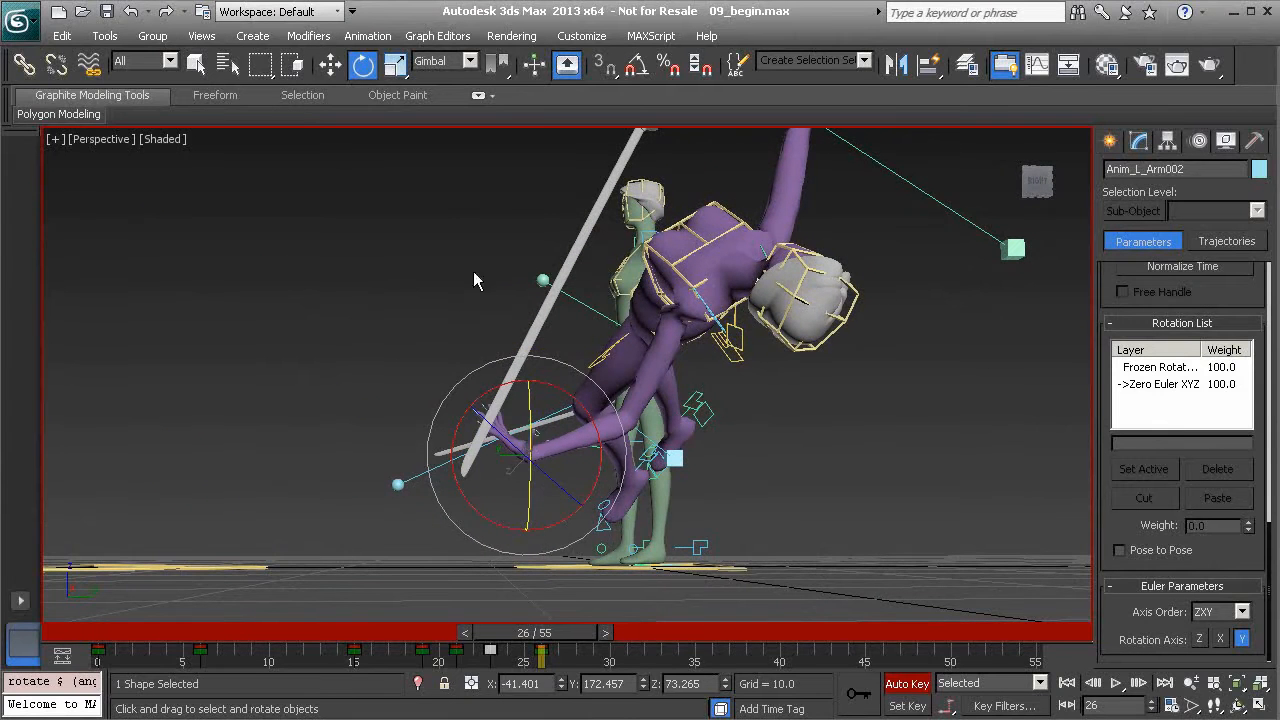
{"action": "middle_click_drag", "start_coordinate": [516, 369], "coordinate": [553, 465], "text": "alt"}
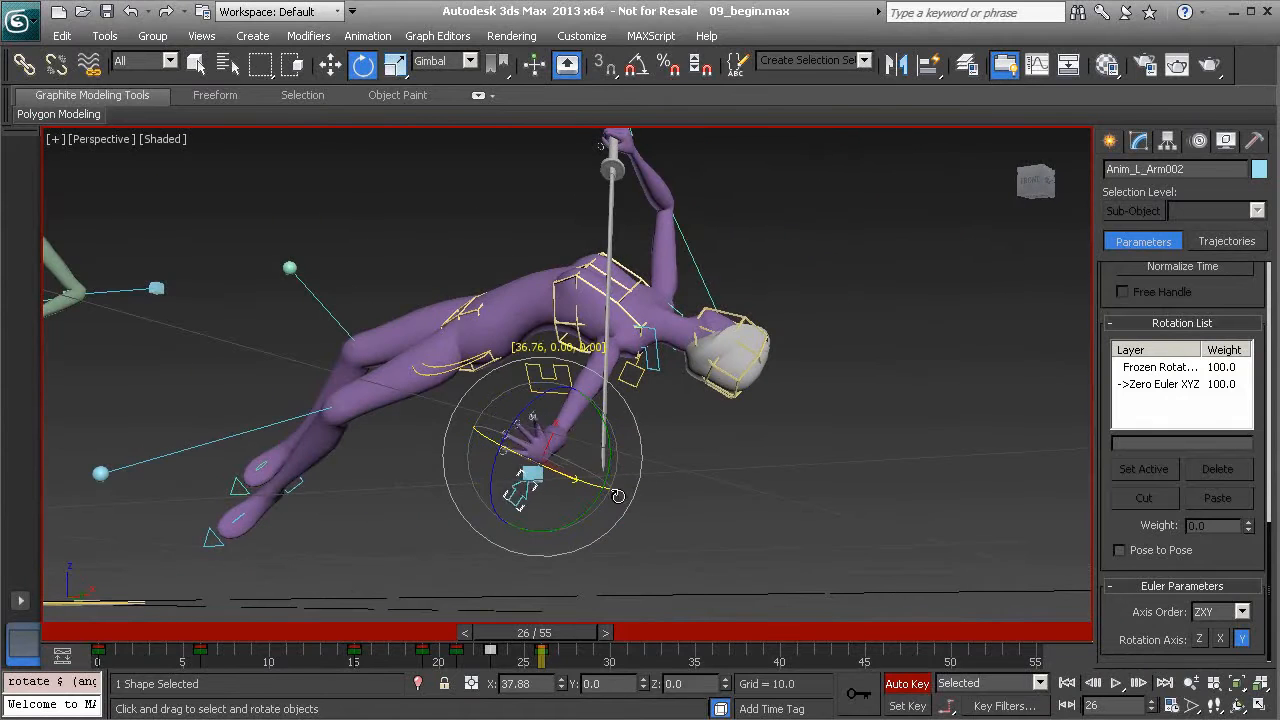
{"action": "middle_click_drag", "start_coordinate": [642, 499], "coordinate": [529, 437], "text": "alt"}
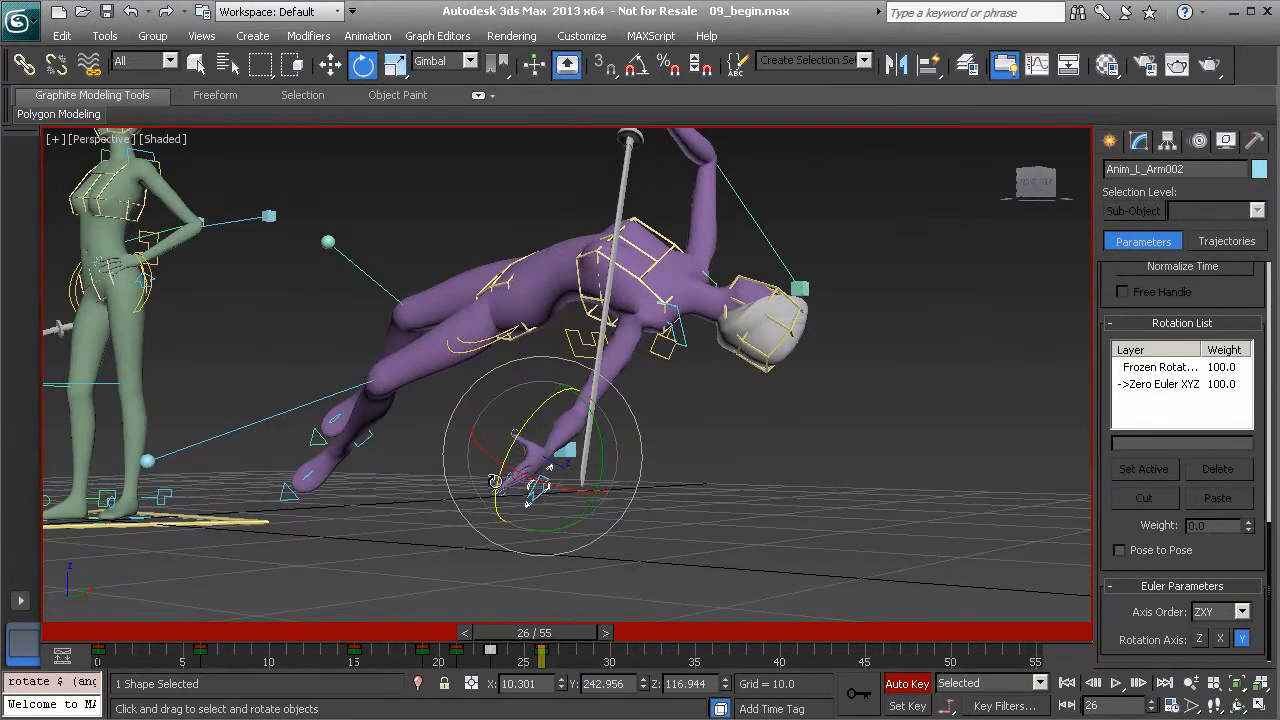
{"action": "middle_click_drag", "start_coordinate": [621, 512], "coordinate": [662, 487], "text": "alt"}
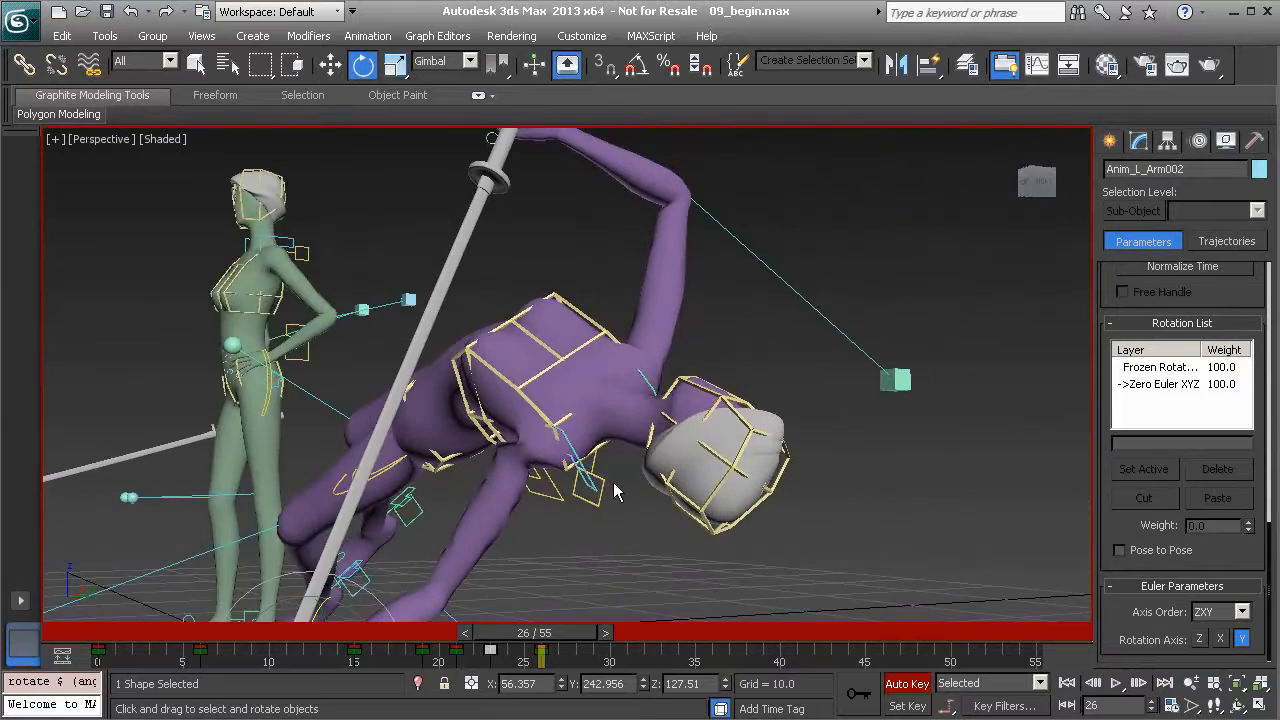
Rotate the left clavicle control to about -7 degrees in Y and 28 degrees in Z to follow the lowered arm.
{"action": "left_click", "coordinate": [588, 470]}
{"action": "middle_click_drag", "start_coordinate": [588, 470], "coordinate": [565, 490], "text": "alt"}
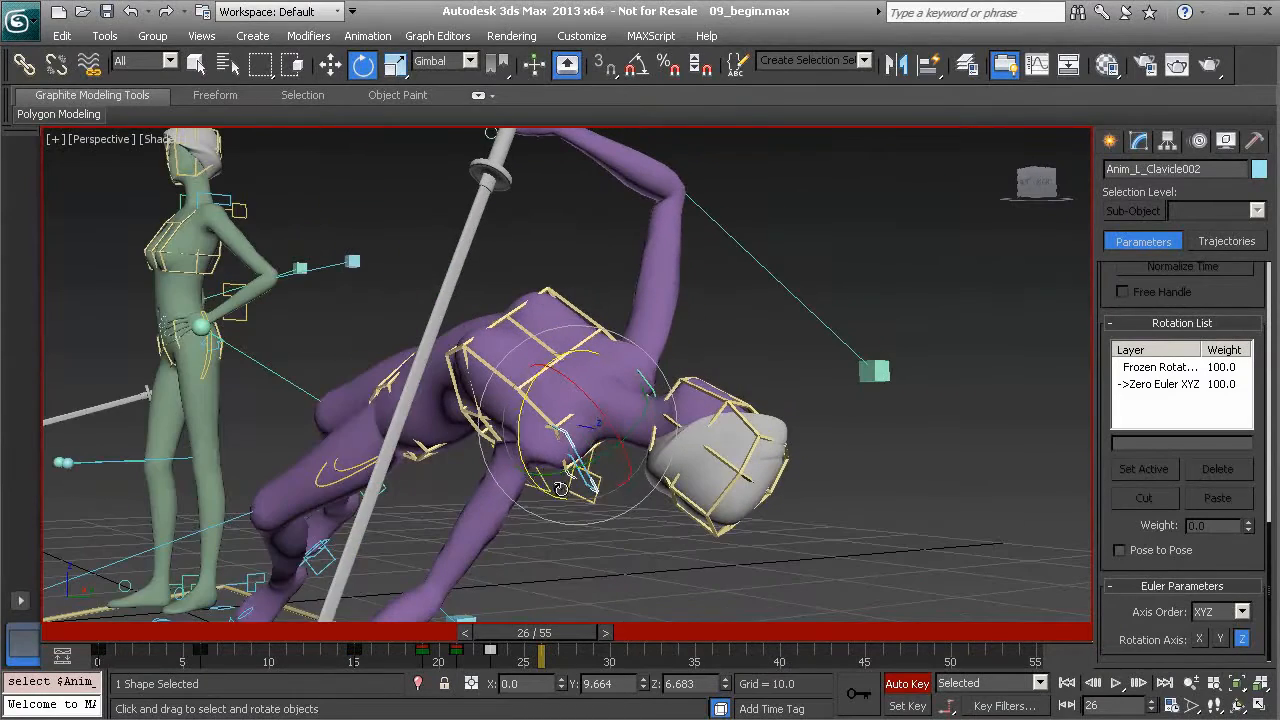
{"action": "left_click_drag", "start_coordinate": [574, 470], "coordinate": [603, 462]}
{"action": "middle_click_drag", "start_coordinate": [603, 462], "coordinate": [550, 438], "text": "alt"}
{"action": "left_click_drag", "start_coordinate": [533, 423], "coordinate": [547, 485]}
{"action": "middle_click_drag", "start_coordinate": [547, 485], "coordinate": [507, 499], "text": "alt"}
Set the left clavicle's Shoulder Control twist attributes to a = -2.3 and b = -1.4.
{"action": "left_click", "coordinate": [1138, 141]}
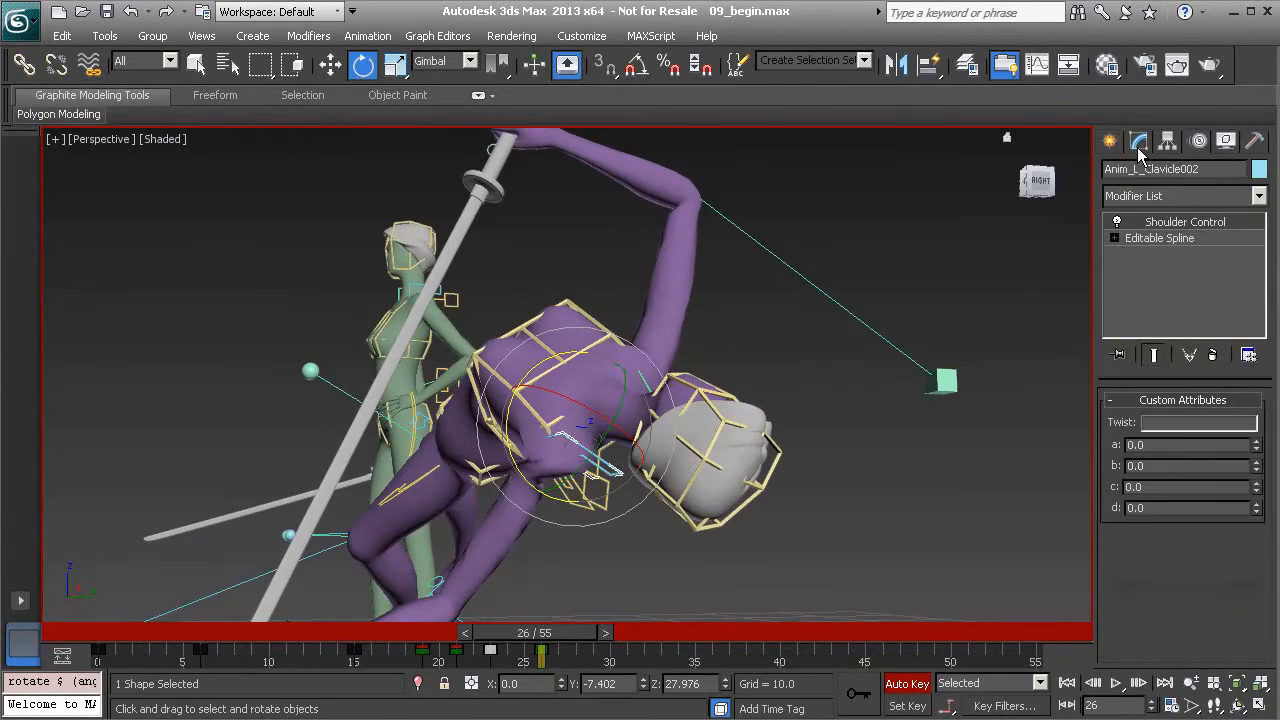
{"action": "left_click_drag", "start_coordinate": [1256, 445], "coordinate": [1253, 461]}
{"action": "middle_click_drag", "start_coordinate": [510, 490], "coordinate": [652, 493], "text": "alt"}
{"action": "left_click_drag", "start_coordinate": [1256, 466], "coordinate": [1256, 446]}
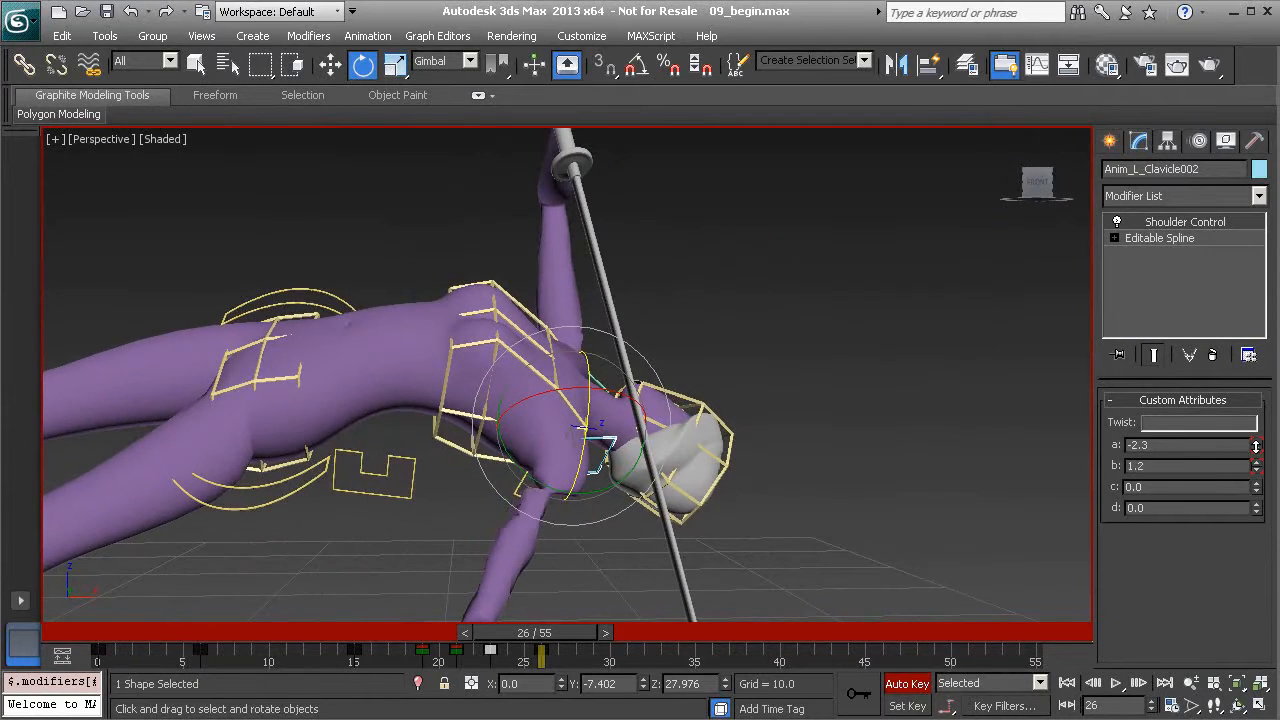
{"action": "middle_click_drag", "start_coordinate": [600, 460], "coordinate": [351, 507], "text": "alt"}
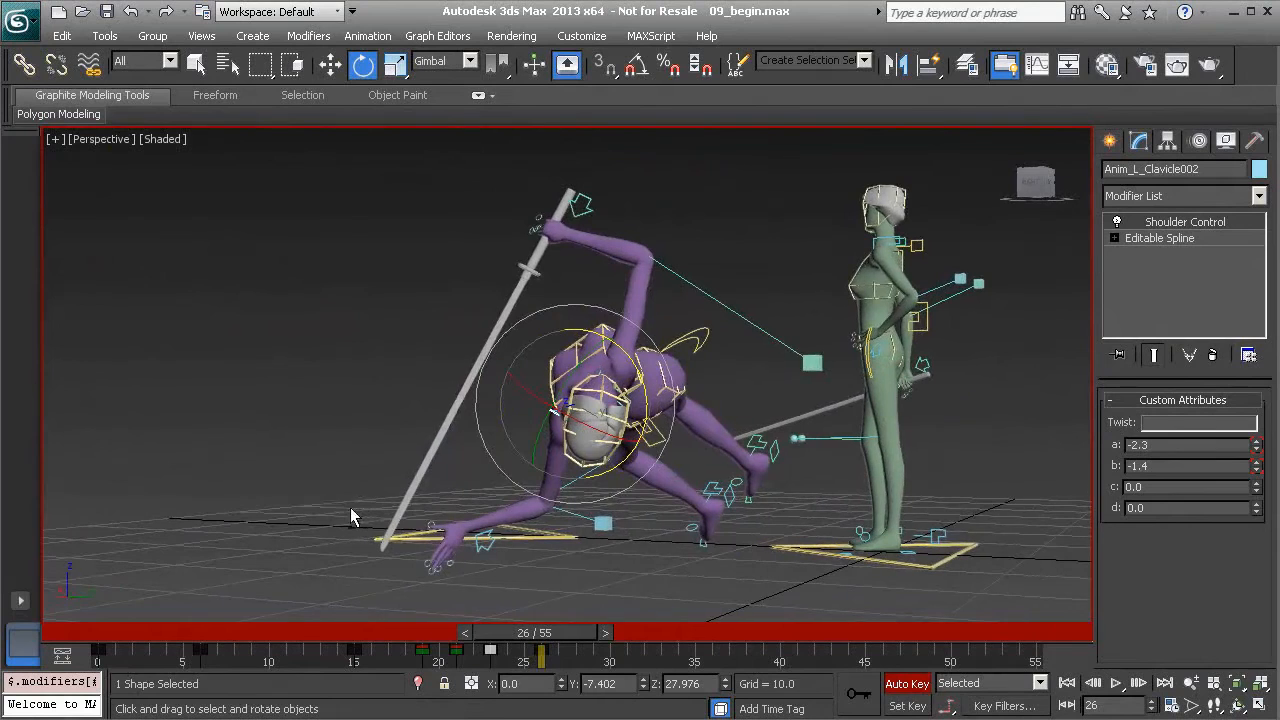
Check the frame 26 pose from another angle and advance the time slider to frame 29.
{"action": "left_click_drag", "start_coordinate": [557, 637], "coordinate": [567, 632]}
{"action": "middle_click_drag", "start_coordinate": [750, 500], "coordinate": [388, 524], "text": "alt"}
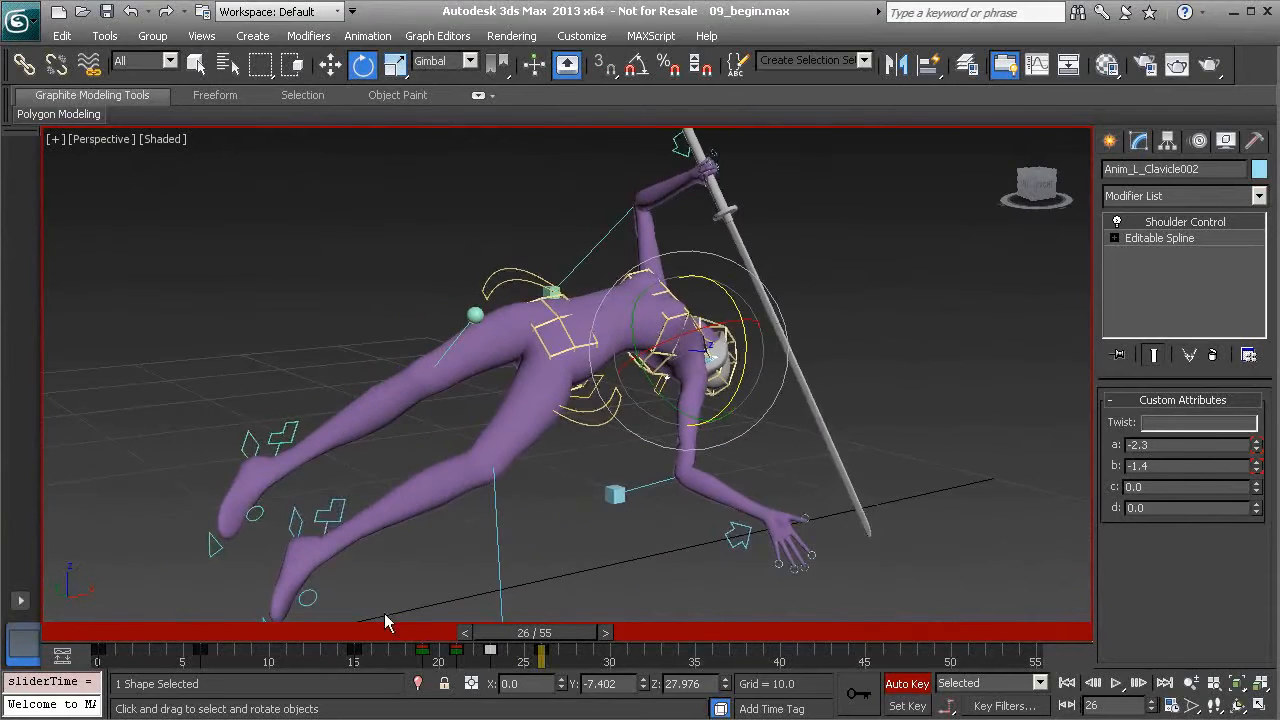
{"action": "left_click_drag", "start_coordinate": [550, 648], "coordinate": [588, 648]}
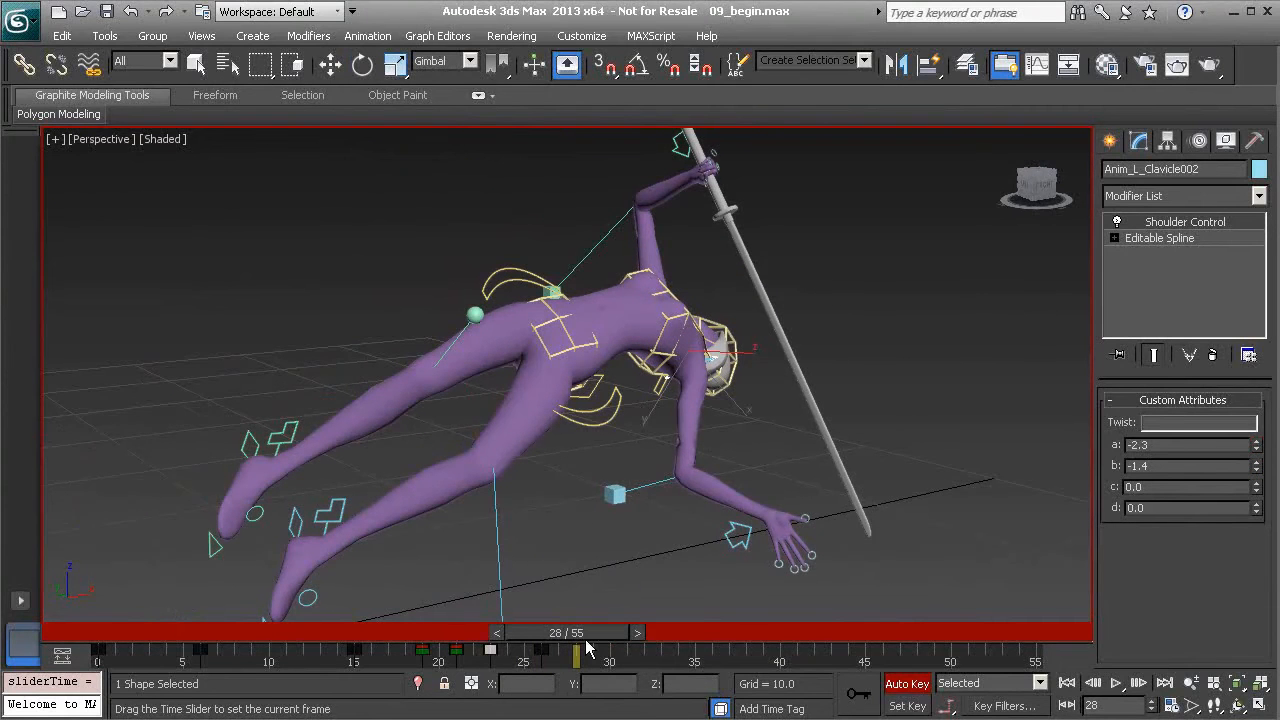
{"action": "key", "text": "e"}
{"action": "middle_click_drag", "start_coordinate": [680, 470], "coordinate": [582, 456], "text": "alt"}
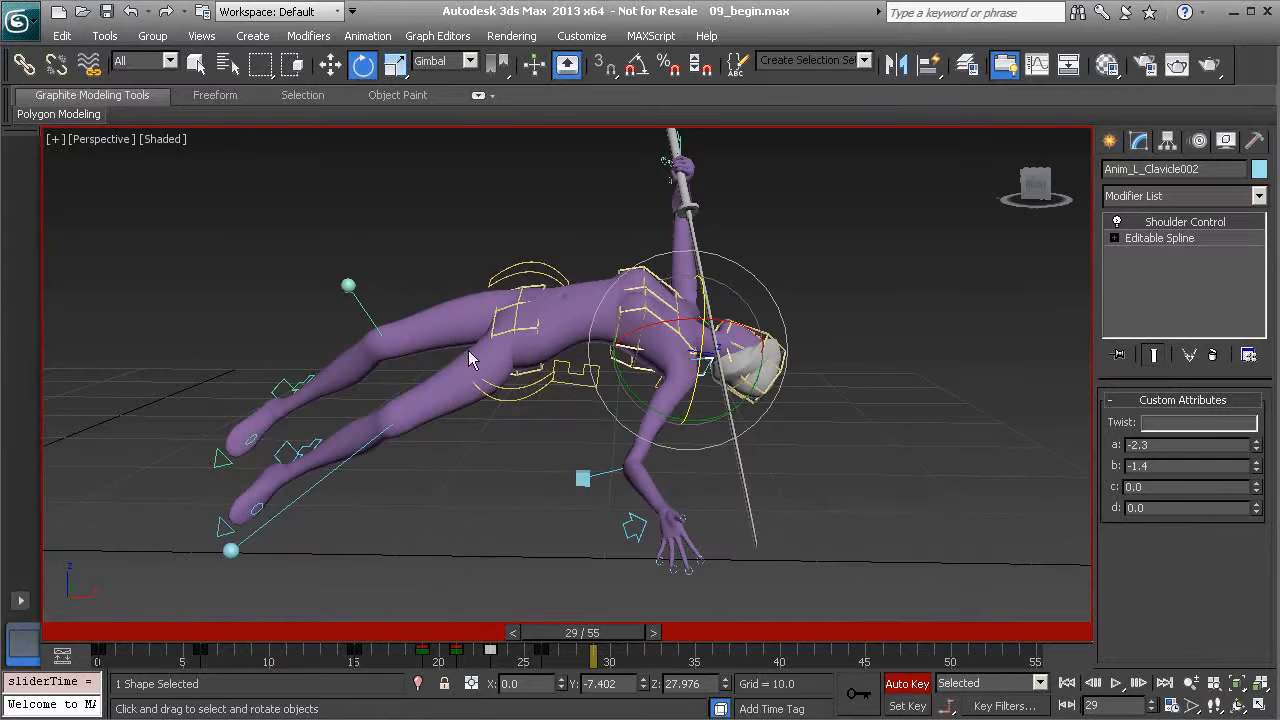
Select the COG control together with both knee targets, foot controls, arm controls and elbow targets.
{"action": "left_click", "coordinate": [538, 268]}
{"action": "left_click", "coordinate": [347, 285], "text": "ctrl"}
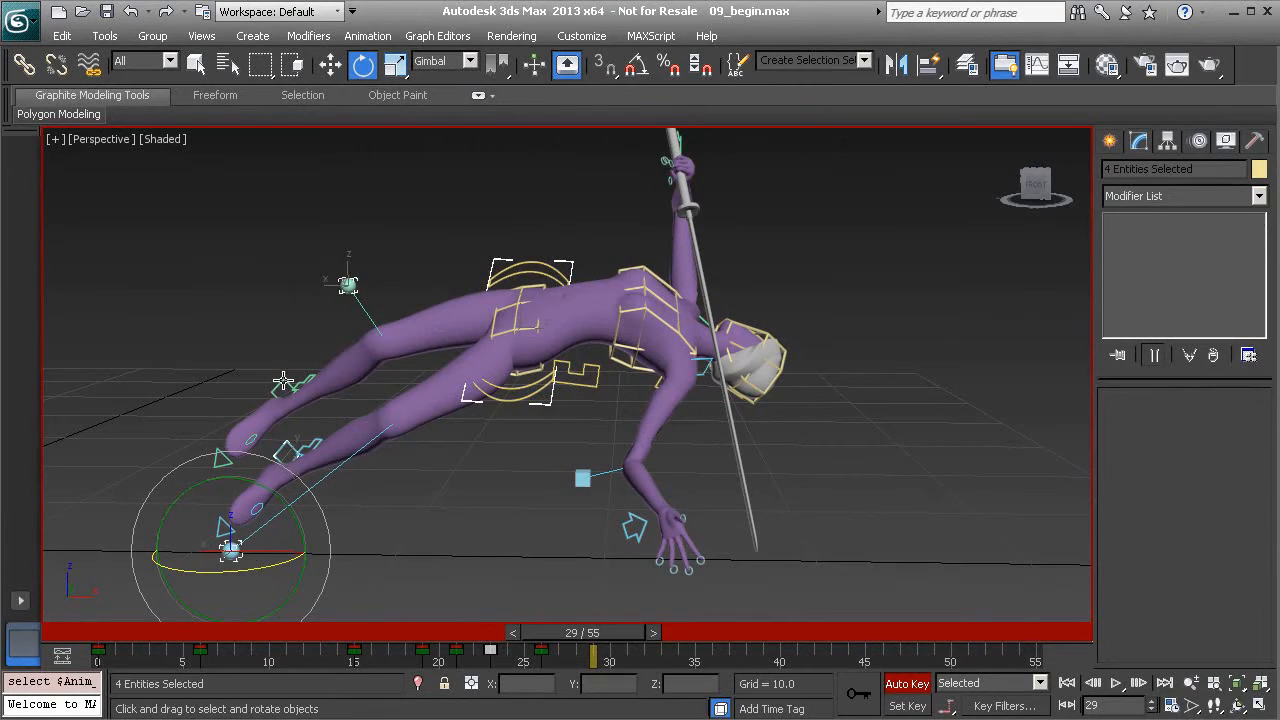
{"action": "middle_click_drag", "start_coordinate": [283, 381], "coordinate": [324, 426], "text": "alt"}
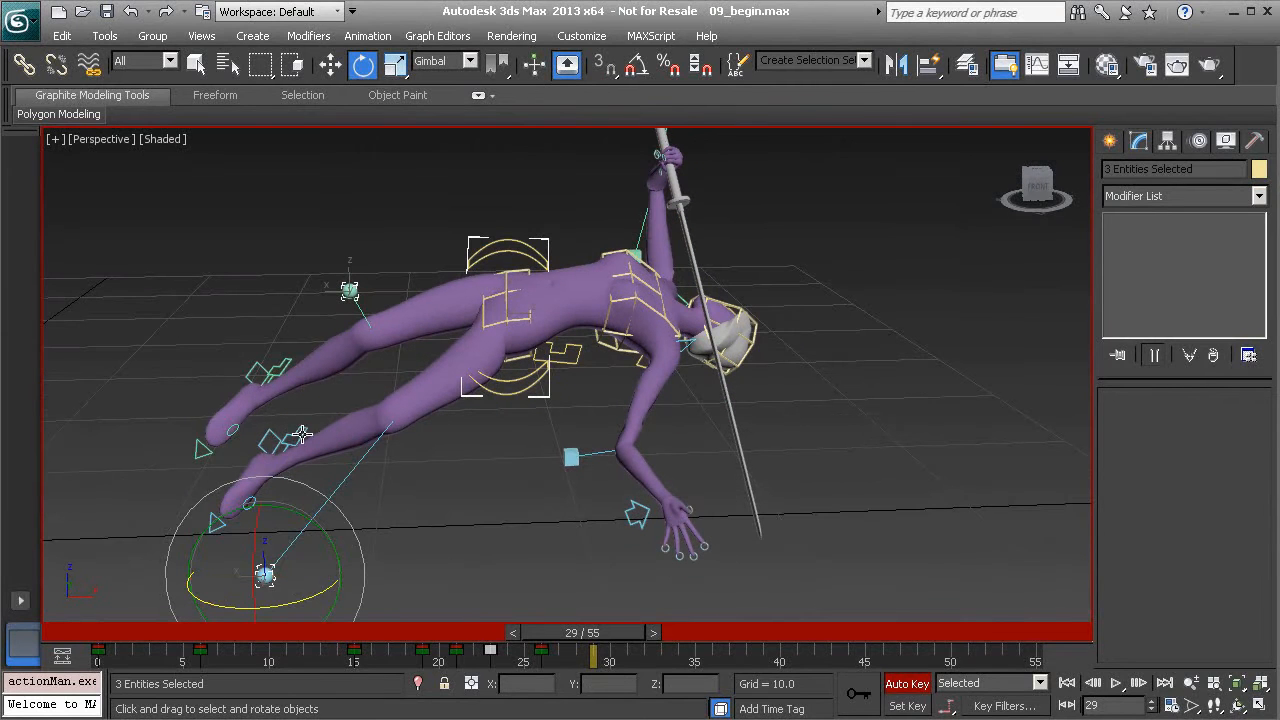
{"action": "middle_click_drag", "start_coordinate": [359, 398], "coordinate": [553, 483], "text": "alt"}
{"action": "left_click", "coordinate": [573, 468], "text": "ctrl"}
{"action": "middle_click_drag", "start_coordinate": [564, 436], "coordinate": [496, 410], "text": "alt"}
{"action": "middle_click_drag", "start_coordinate": [550, 452], "coordinate": [489, 444]}
{"action": "middle_click_drag", "start_coordinate": [671, 355], "coordinate": [493, 432], "text": "alt"}
{"action": "middle_click_drag", "start_coordinate": [392, 416], "coordinate": [487, 395], "text": "alt"}
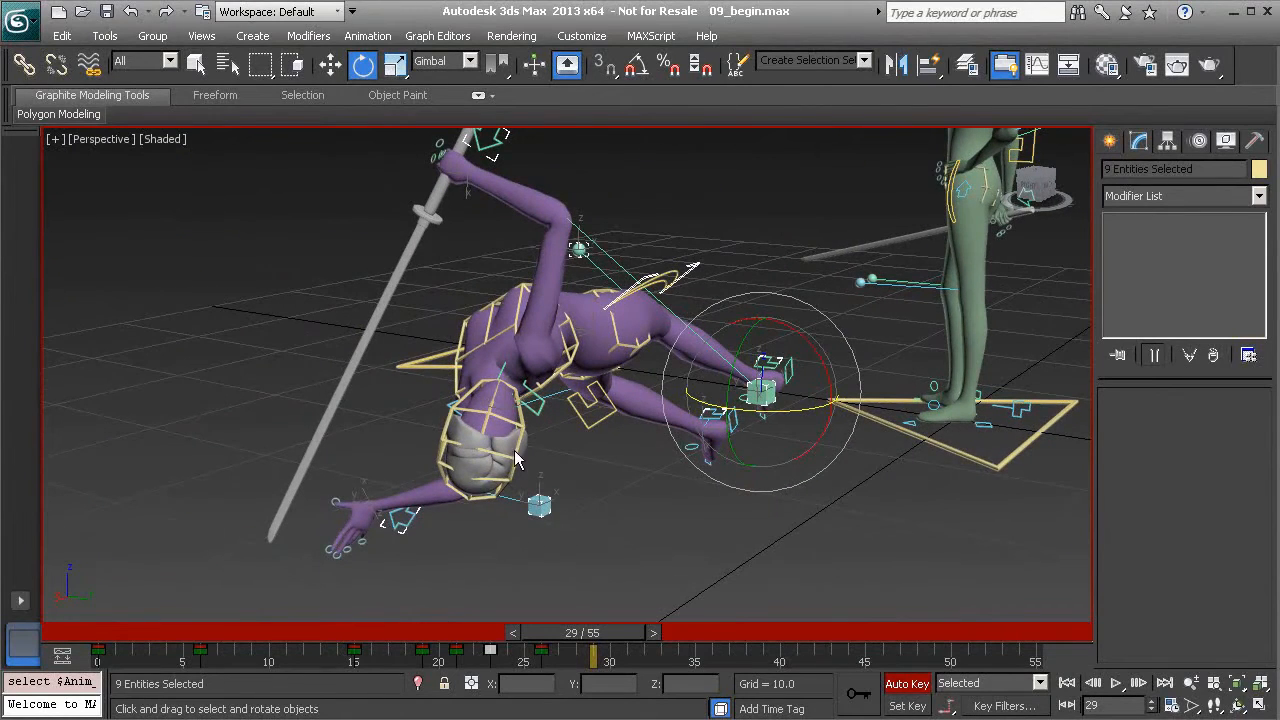
{"action": "middle_click_drag", "start_coordinate": [523, 555], "coordinate": [427, 547], "text": "alt"}
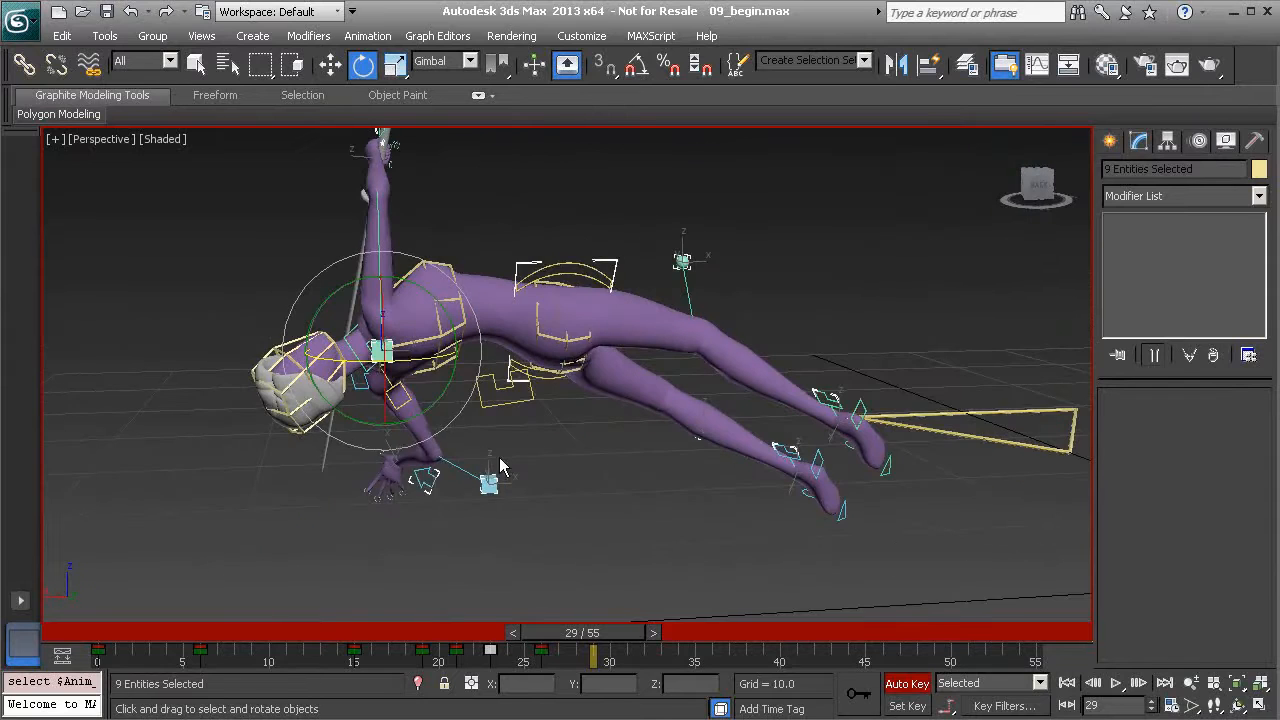
{"action": "middle_click_drag", "start_coordinate": [497, 440], "coordinate": [392, 414], "text": "alt"}
Move the nine selected controls down toward the floor and farther from the standing character at frame 29.
{"action": "key", "text": "w"}
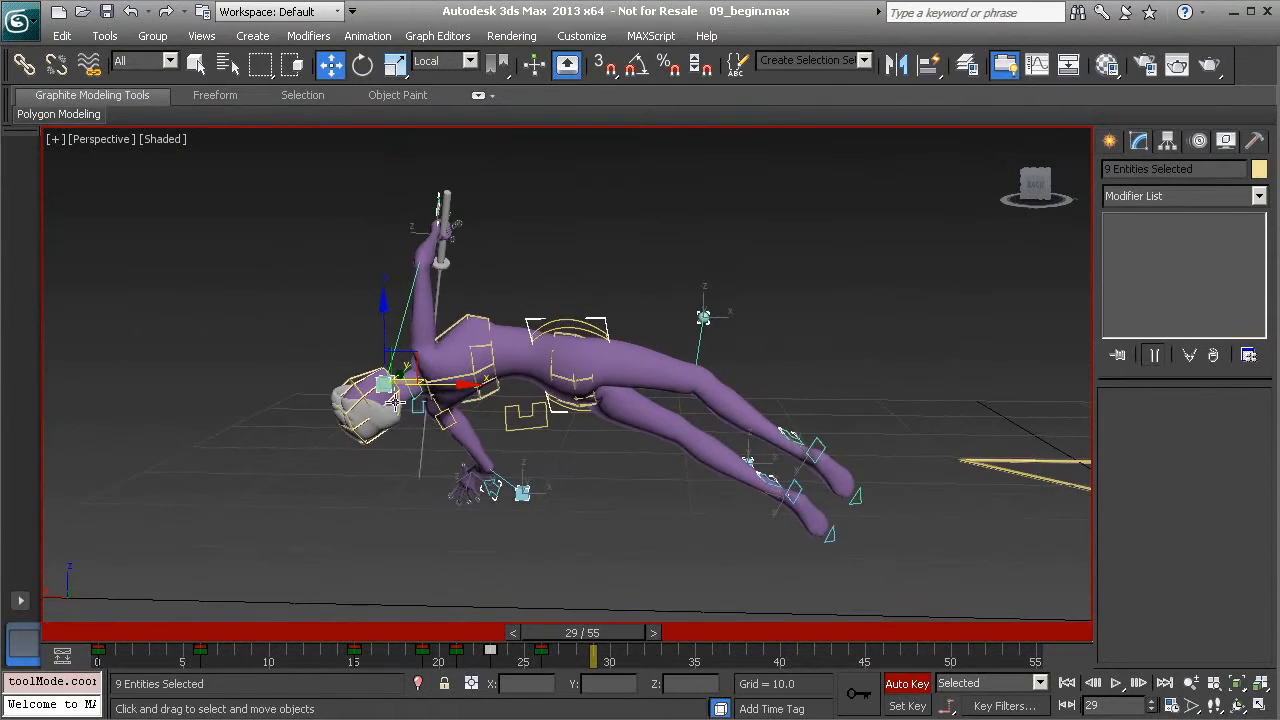
{"action": "middle_click_drag", "start_coordinate": [540, 520], "coordinate": [668, 553], "text": "alt"}
{"action": "scroll", "coordinate": [668, 553], "scroll_direction": "down", "scroll_amount": 2}
{"action": "left_click_drag", "start_coordinate": [585, 632], "coordinate": [610, 643]}
{"action": "key", "text": "w"}
{"action": "middle_click_drag", "start_coordinate": [606, 572], "coordinate": [397, 573], "text": "alt"}
Rotate the COG control at frame 29 so the hips rise and the torso tips head-down, and adjust its position slightly.
{"action": "left_click", "coordinate": [595, 369]}
{"action": "middle_click_drag", "start_coordinate": [595, 371], "coordinate": [536, 455], "text": "alt"}
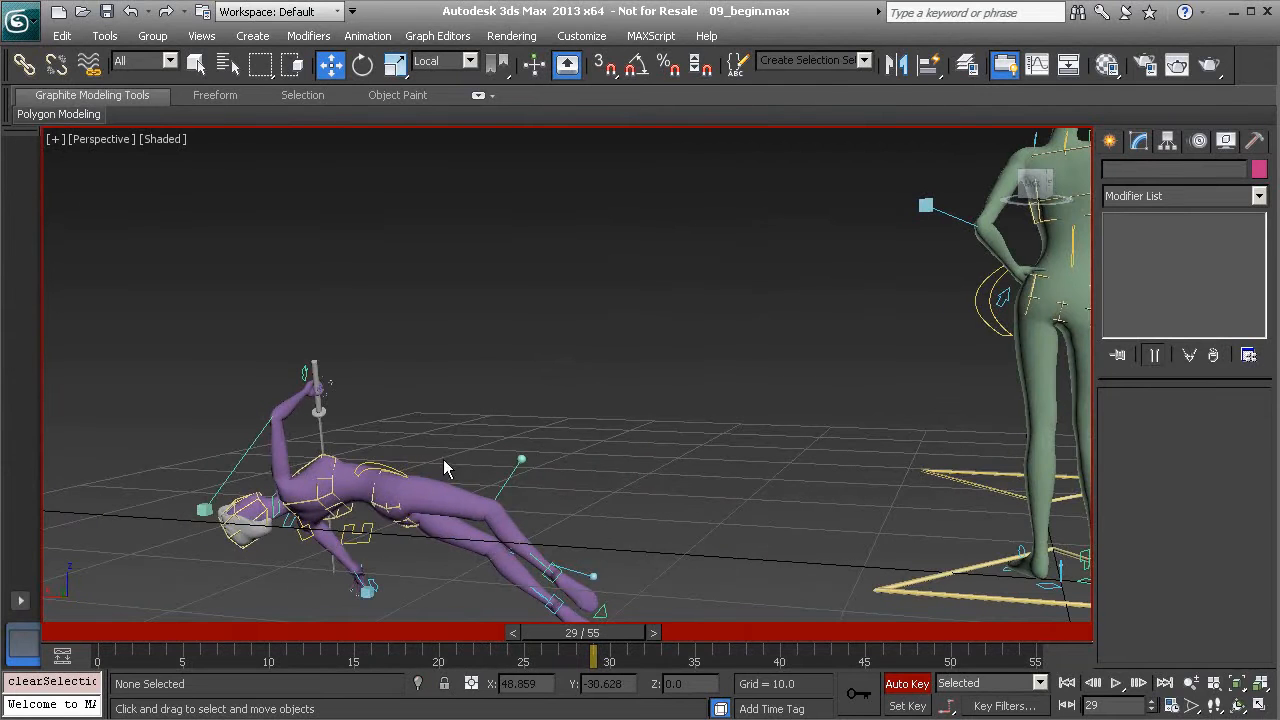
{"action": "left_click", "coordinate": [393, 471]}
{"action": "key", "text": "e"}
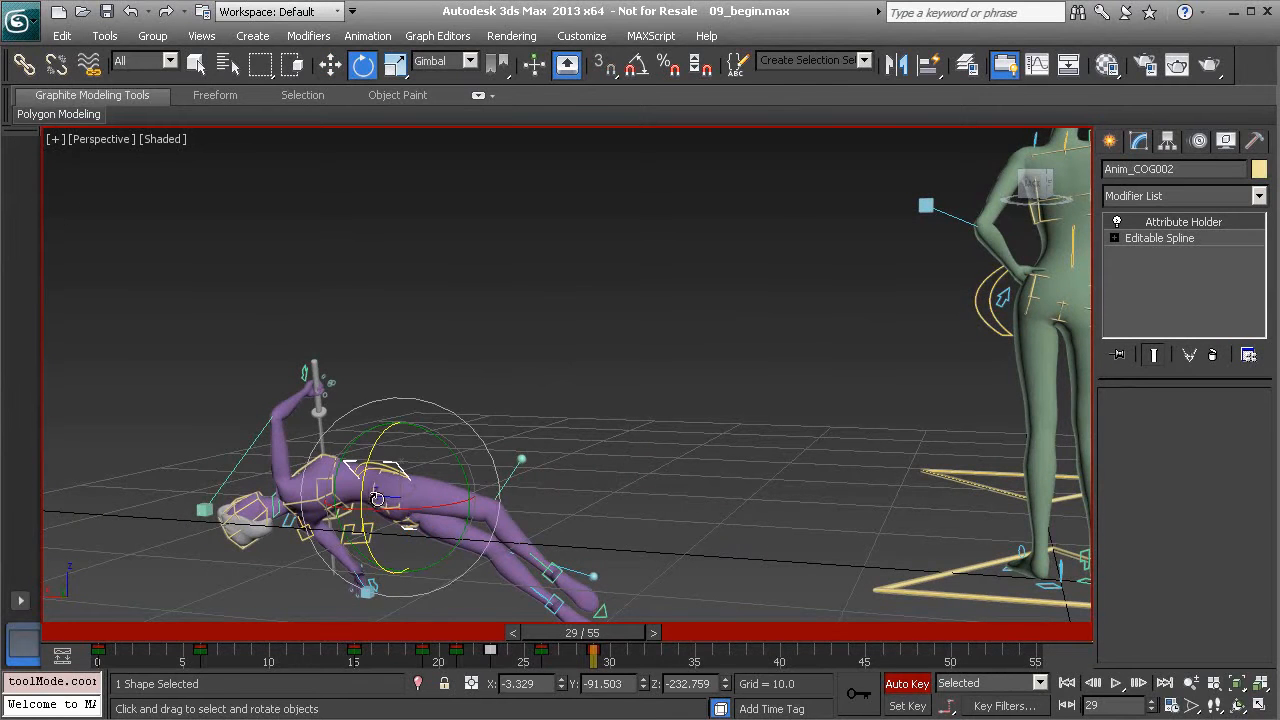
{"action": "left_click_drag", "start_coordinate": [369, 467], "coordinate": [358, 481]}
{"action": "mouse_move", "coordinate": [440, 400]}
{"action": "left_mouse_down"}
{"action": "mouse_move", "coordinate": [452, 398]}
{"action": "mouse_move", "coordinate": [439, 402]}
{"action": "left_mouse_up"}
{"action": "middle_click_drag", "start_coordinate": [439, 402], "coordinate": [466, 476], "text": "alt"}
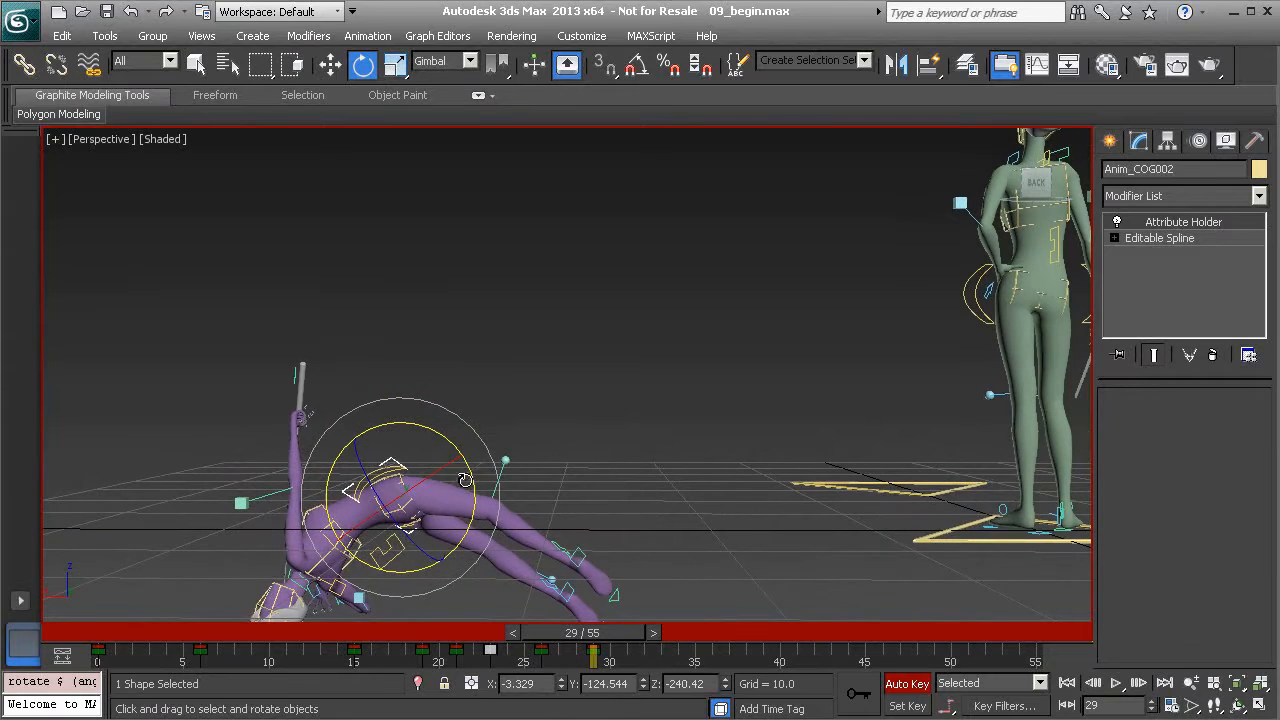
{"action": "left_click_drag", "start_coordinate": [475, 485], "coordinate": [398, 480]}
{"action": "key", "text": "w"}
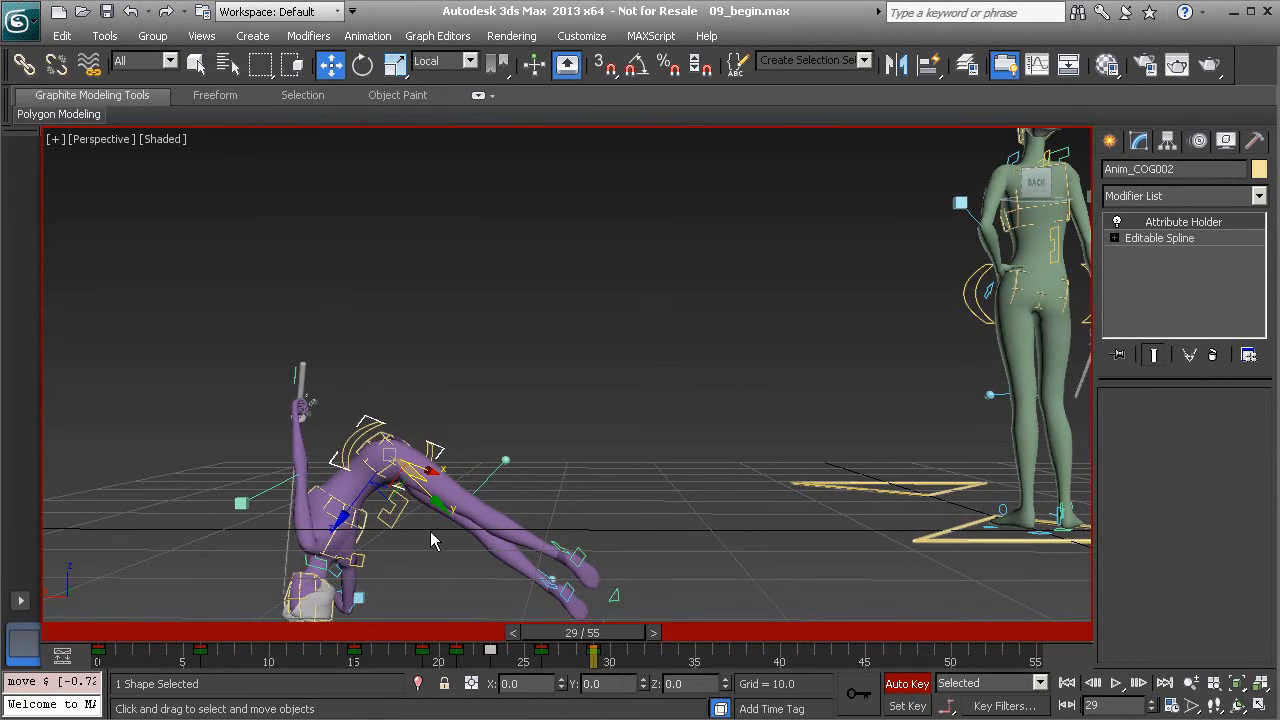
Rotate the chest control to about 60 degrees in X, -4 in Y and 6 in Z to arch the upper body.
{"action": "middle_click_drag", "start_coordinate": [422, 543], "coordinate": [457, 476]}
{"action": "scroll", "coordinate": [440, 450], "scroll_direction": "up", "scroll_amount": 2}
{"action": "left_click", "coordinate": [379, 419]}
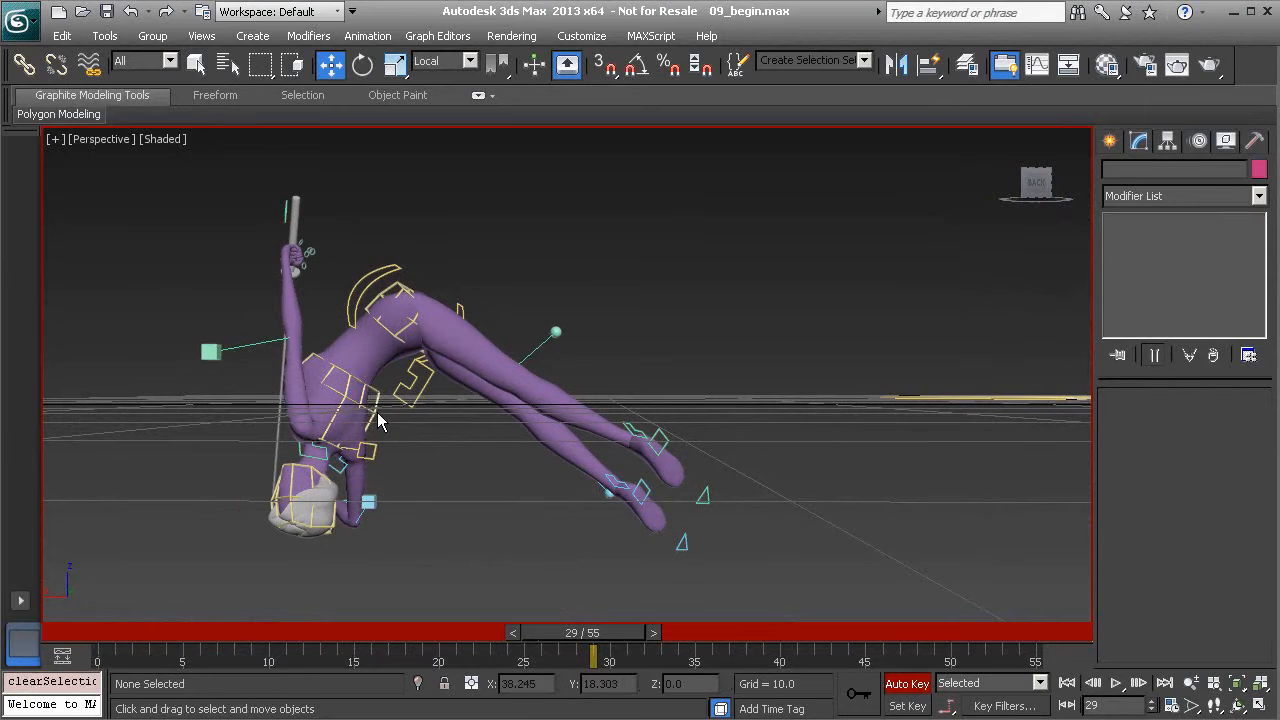
{"action": "left_click", "coordinate": [374, 411]}
{"action": "key", "text": "e"}
{"action": "left_click_drag", "start_coordinate": [395, 408], "coordinate": [398, 497]}
{"action": "left_click_drag", "start_coordinate": [324, 440], "coordinate": [344, 453]}
{"action": "middle_click_drag", "start_coordinate": [406, 478], "coordinate": [530, 480], "text": "alt"}
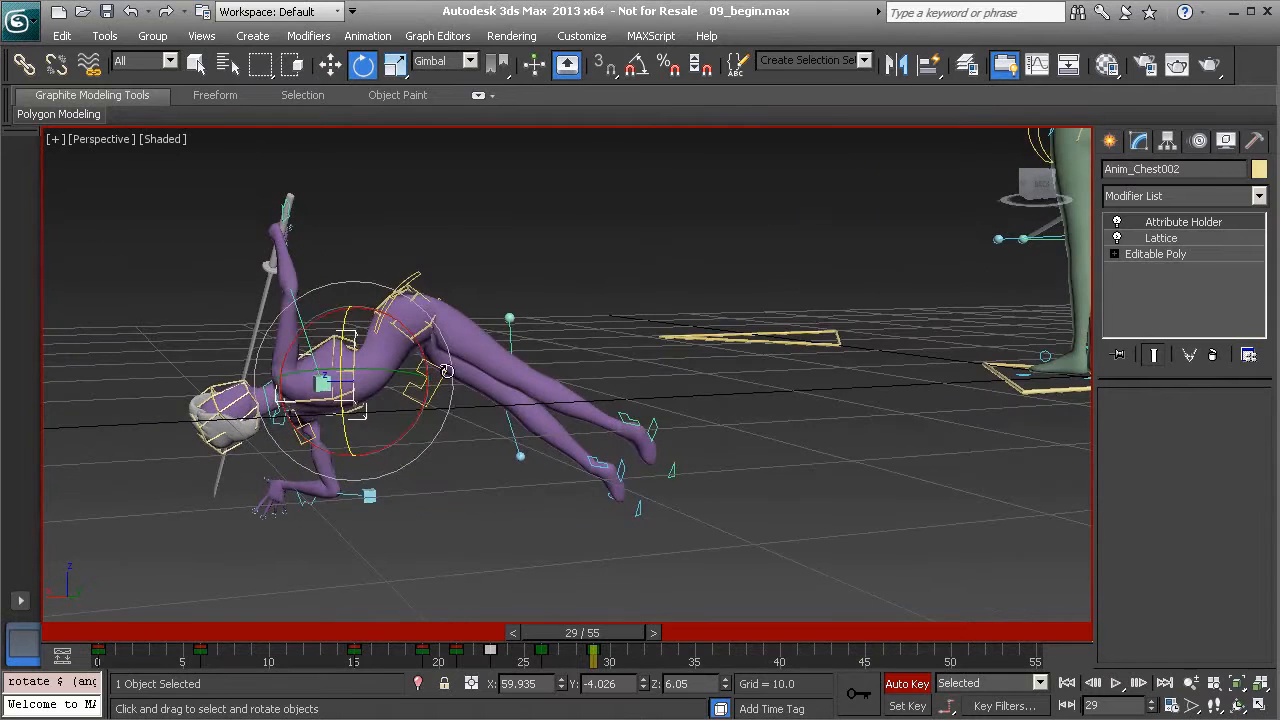
Nudge the COG control to refine the hips' position over the legs.
{"action": "left_click", "coordinate": [437, 214]}
{"action": "left_click", "coordinate": [410, 276]}
{"action": "middle_click_drag", "start_coordinate": [410, 276], "coordinate": [424, 306], "text": "alt"}
{"action": "key", "text": "w"}
{"action": "mouse_move", "coordinate": [408, 314]}
{"action": "left_mouse_down"}
{"action": "mouse_move", "coordinate": [409, 292]}
{"action": "mouse_move", "coordinate": [402, 307]}
{"action": "left_mouse_up"}
{"action": "middle_click_drag", "start_coordinate": [402, 307], "coordinate": [398, 285], "text": "alt"}
{"action": "scroll", "coordinate": [398, 285], "scroll_direction": "up", "scroll_amount": 2}
{"action": "middle_click_drag", "start_coordinate": [170, 341], "coordinate": [348, 390]}
Reset the neck and head controls with Transform To Zero at frame 29 and clear the selection.
{"action": "left_click", "coordinate": [182, 335]}
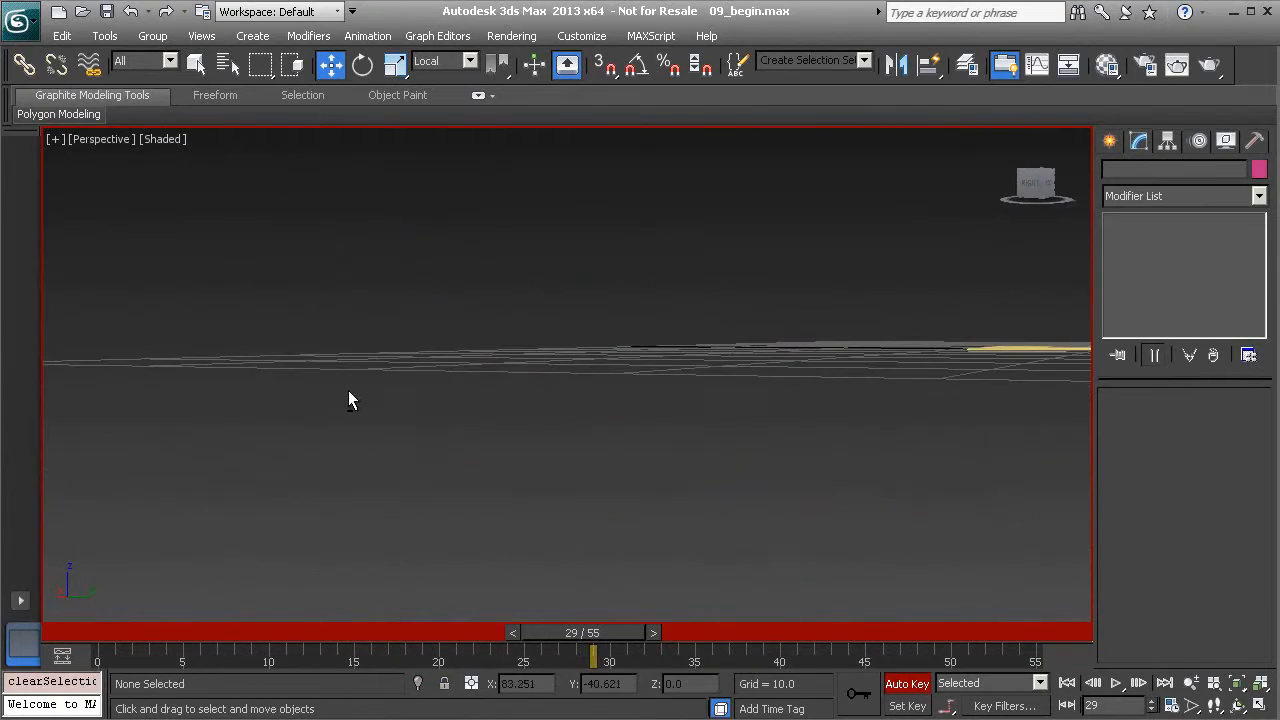
{"action": "middle_click_drag", "start_coordinate": [428, 400], "coordinate": [452, 425], "text": "alt"}
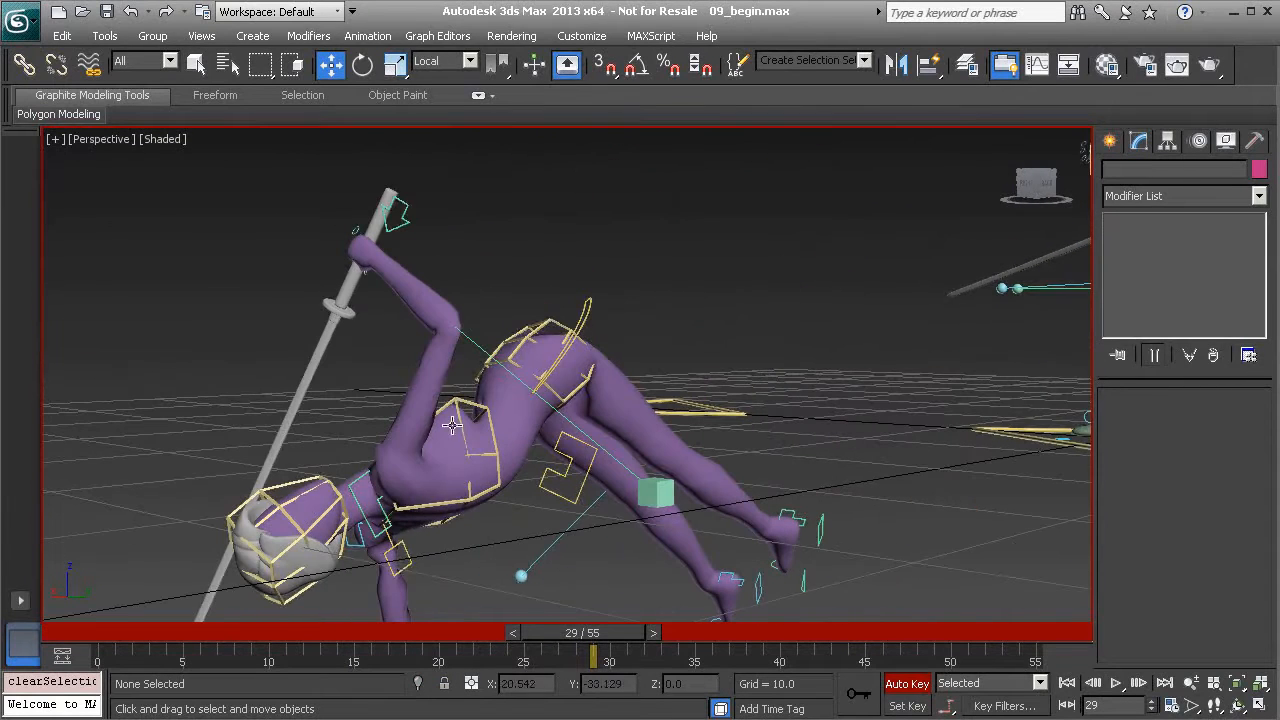
{"action": "left_click", "coordinate": [405, 558]}
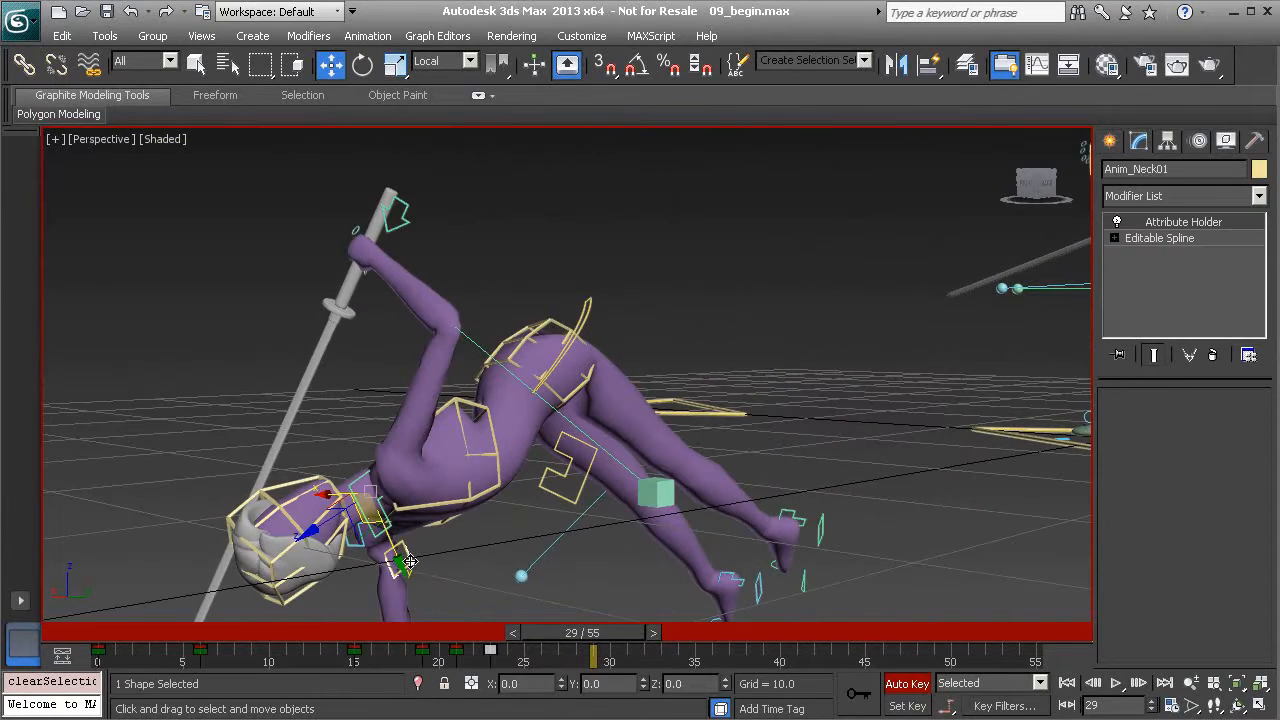
{"action": "left_click", "coordinate": [263, 494], "text": "ctrl"}
{"action": "right_click", "coordinate": [196, 382]}
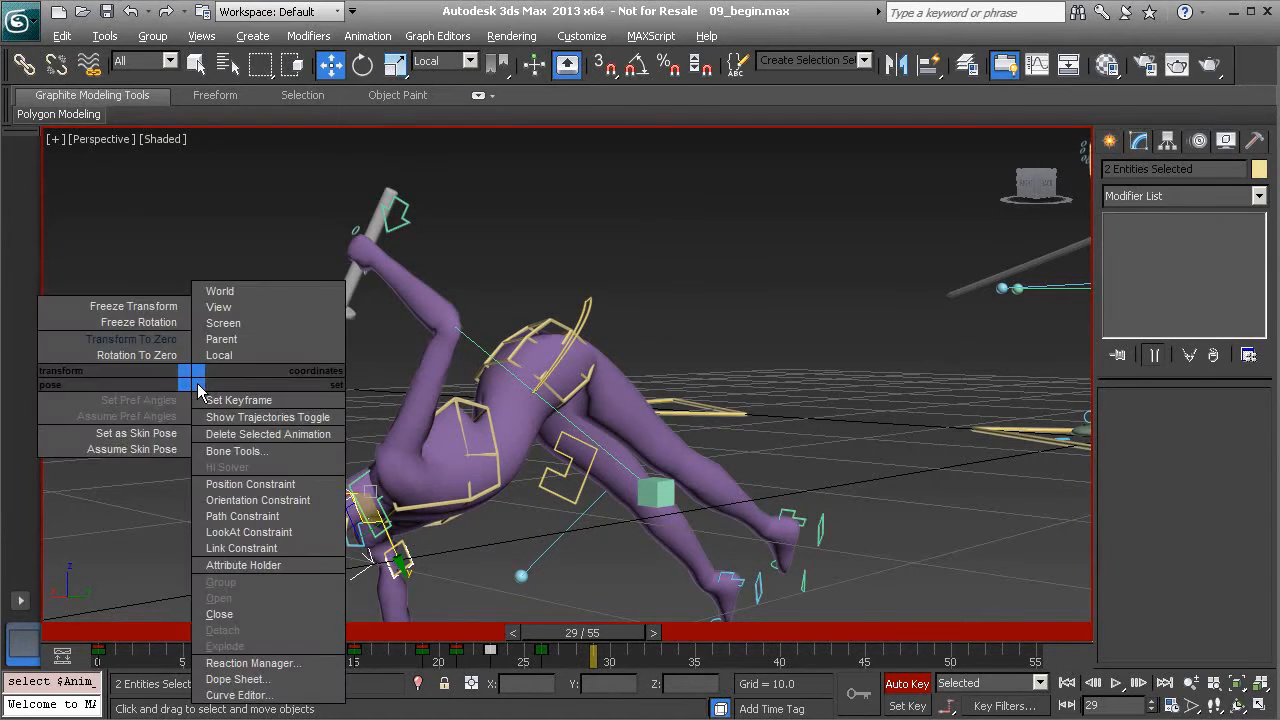
{"action": "left_click", "coordinate": [146, 343]}
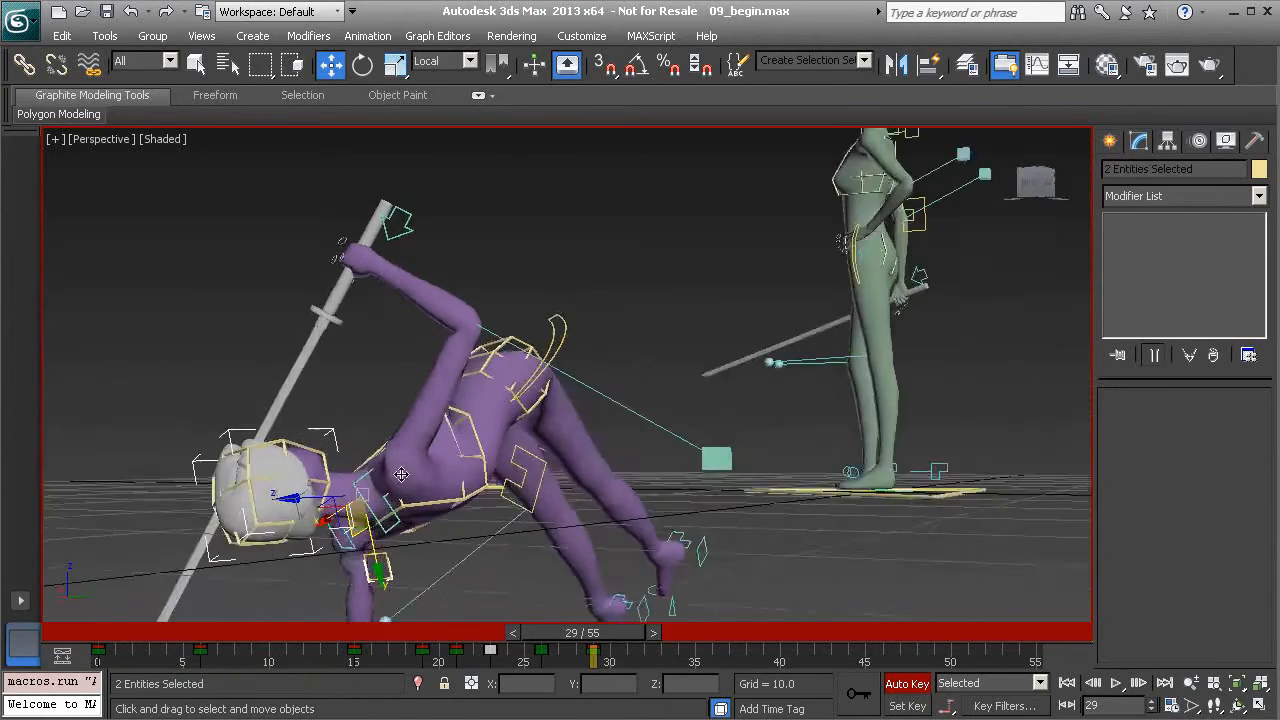
{"action": "left_click", "coordinate": [900, 467]}
{"action": "middle_click_drag", "start_coordinate": [900, 467], "coordinate": [678, 386]}
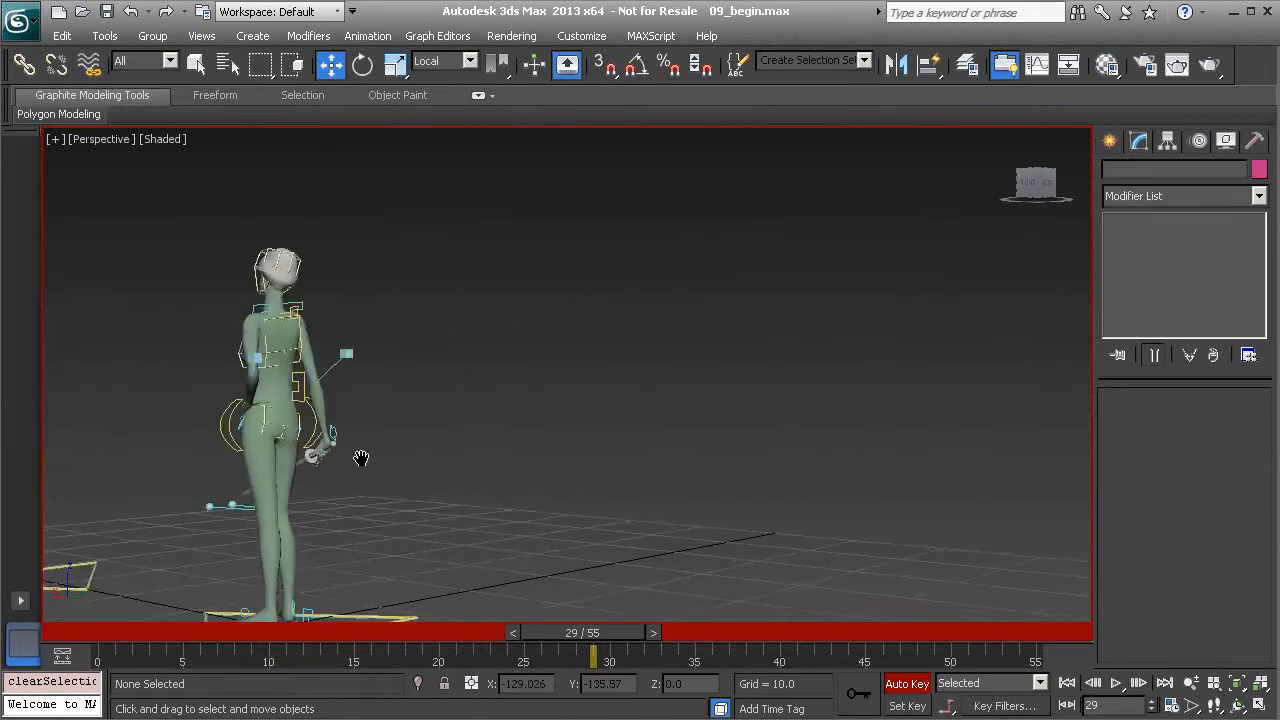
Rotate the purple character's head and neck controls at frame 29 to adjust the tilt of the head.
{"action": "middle_click_drag", "start_coordinate": [402, 530], "coordinate": [317, 450], "text": "alt"}
{"action": "middle_click_drag", "start_coordinate": [280, 512], "coordinate": [398, 458], "text": "alt"}
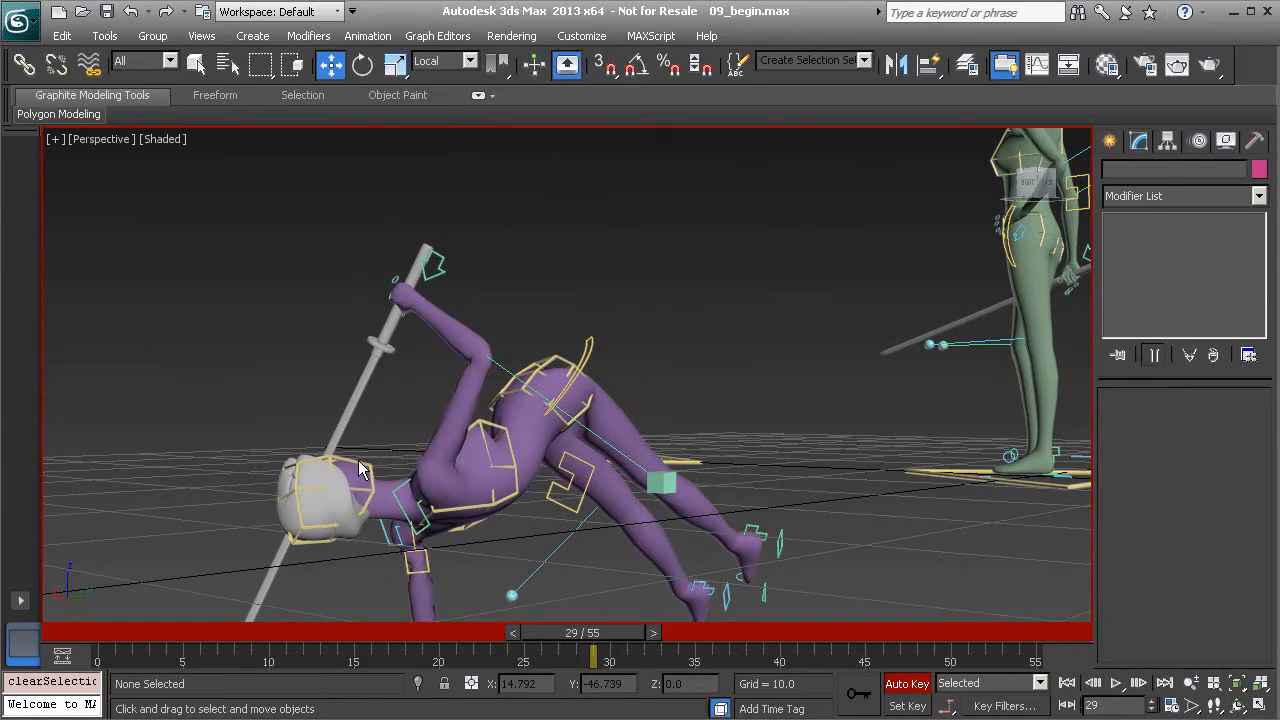
{"action": "left_click", "coordinate": [354, 465]}
{"action": "key", "text": "e"}
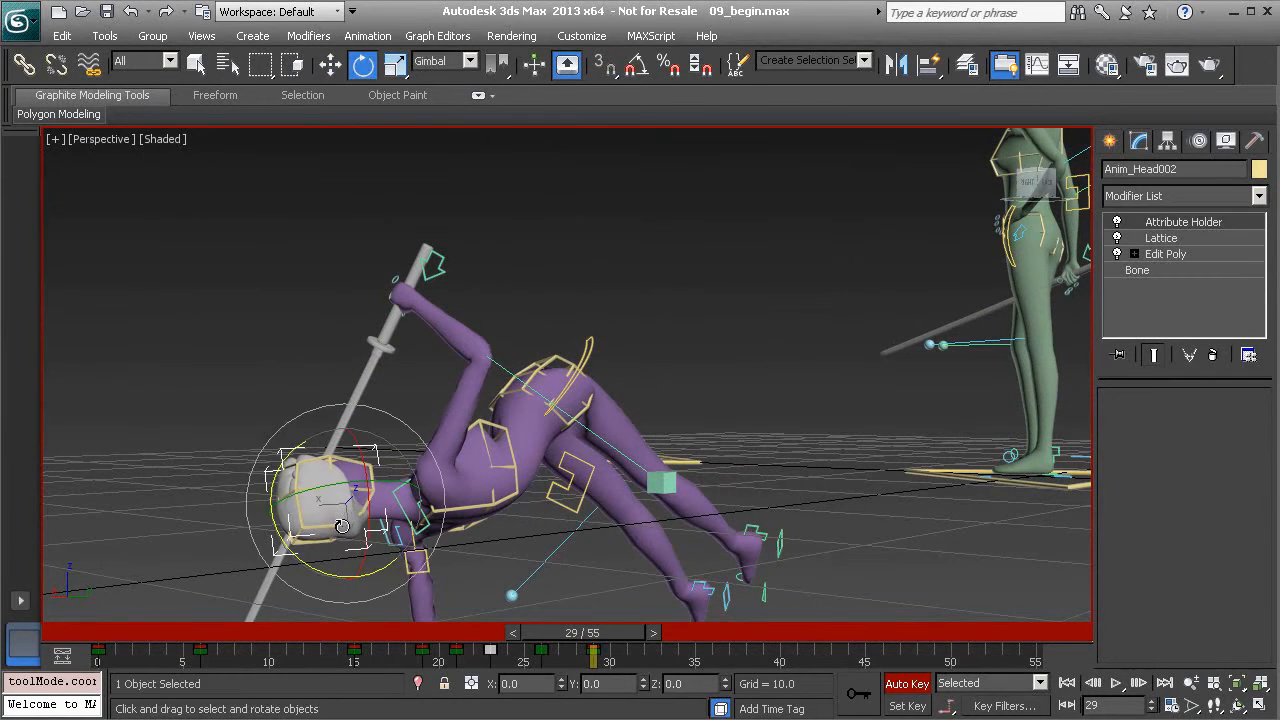
{"action": "left_click_drag", "start_coordinate": [298, 559], "coordinate": [312, 540]}
{"action": "middle_click_drag", "start_coordinate": [312, 540], "coordinate": [351, 569], "text": "alt"}
{"action": "left_click_drag", "start_coordinate": [351, 576], "coordinate": [382, 560]}
{"action": "left_click", "coordinate": [406, 574]}
{"action": "left_click", "coordinate": [409, 576]}
{"action": "middle_click_drag", "start_coordinate": [382, 560], "coordinate": [453, 519], "text": "alt"}
{"action": "middle_click_drag", "start_coordinate": [429, 468], "coordinate": [609, 508], "text": "alt"}
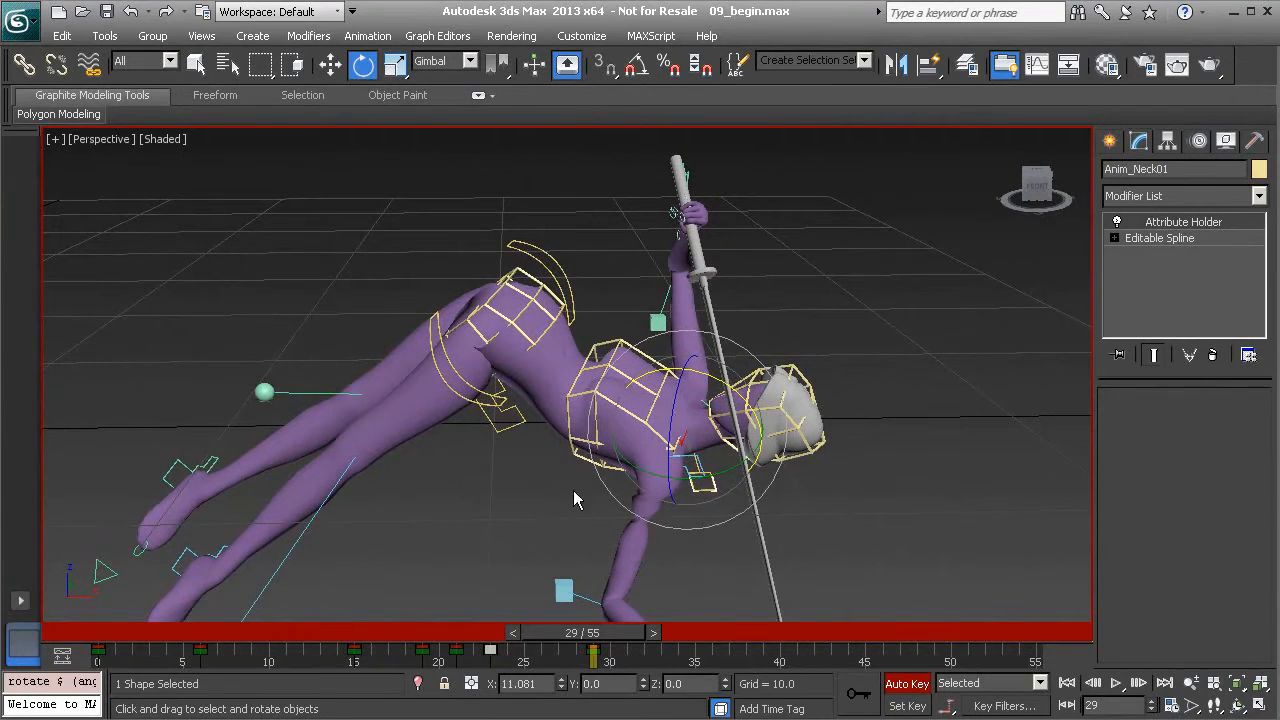
Raise the right foot control and bring it toward the body so the right leg bends.
{"action": "left_click", "coordinate": [196, 463]}
{"action": "middle_click_drag", "start_coordinate": [256, 474], "coordinate": [265, 468], "text": "alt"}
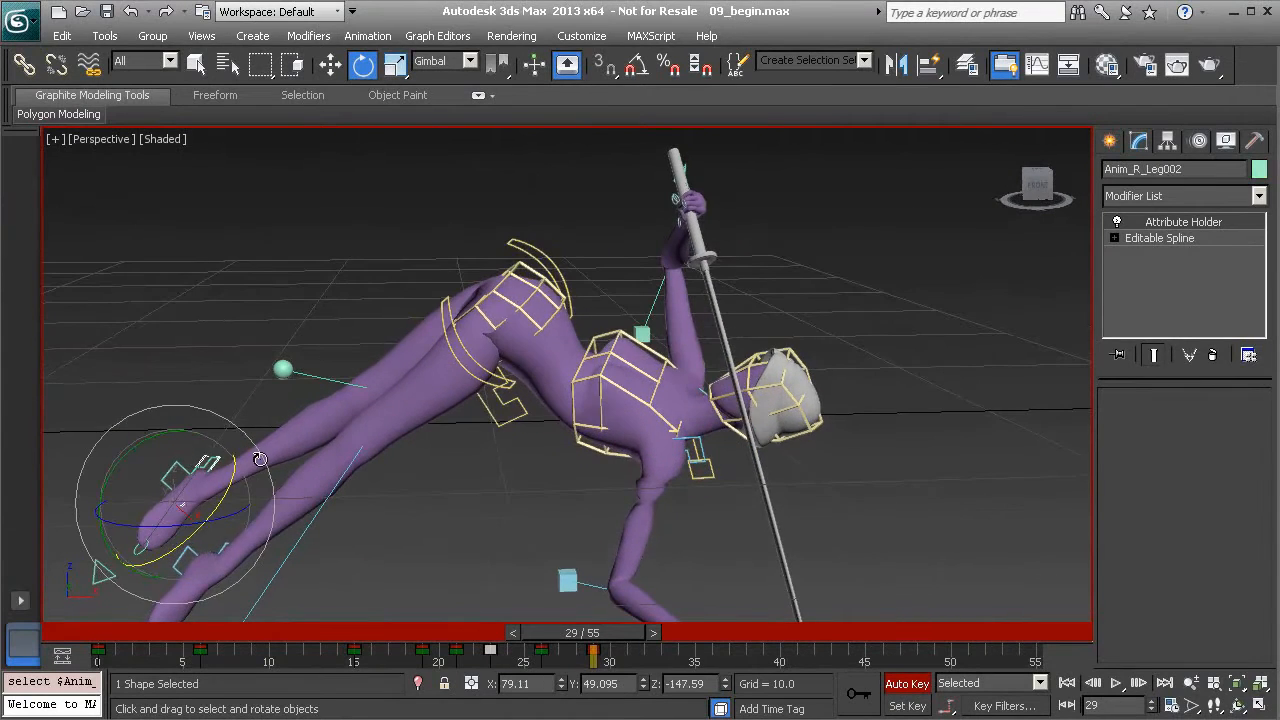
{"action": "key", "text": "w"}
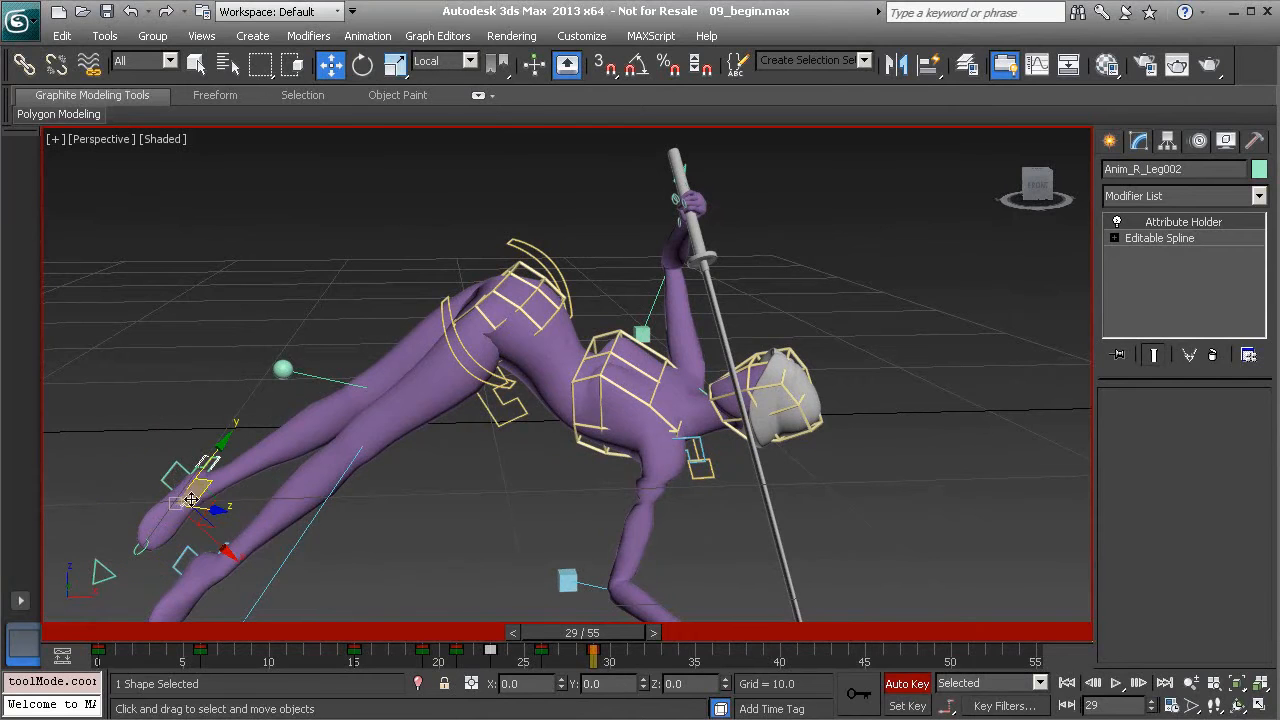
{"action": "left_click_drag", "start_coordinate": [178, 502], "coordinate": [206, 451]}
{"action": "middle_click_drag", "start_coordinate": [206, 451], "coordinate": [330, 362], "text": "alt"}
{"action": "left_click_drag", "start_coordinate": [295, 313], "coordinate": [380, 298]}
Move the right knee control from below the body to above the right leg.
{"action": "middle_click_drag", "start_coordinate": [505, 362], "coordinate": [566, 484]}
{"action": "left_click_drag", "start_coordinate": [548, 497], "coordinate": [543, 214]}
{"action": "middle_click_drag", "start_coordinate": [543, 214], "coordinate": [553, 413], "text": "alt"}
{"action": "left_click_drag", "start_coordinate": [543, 232], "coordinate": [440, 228]}
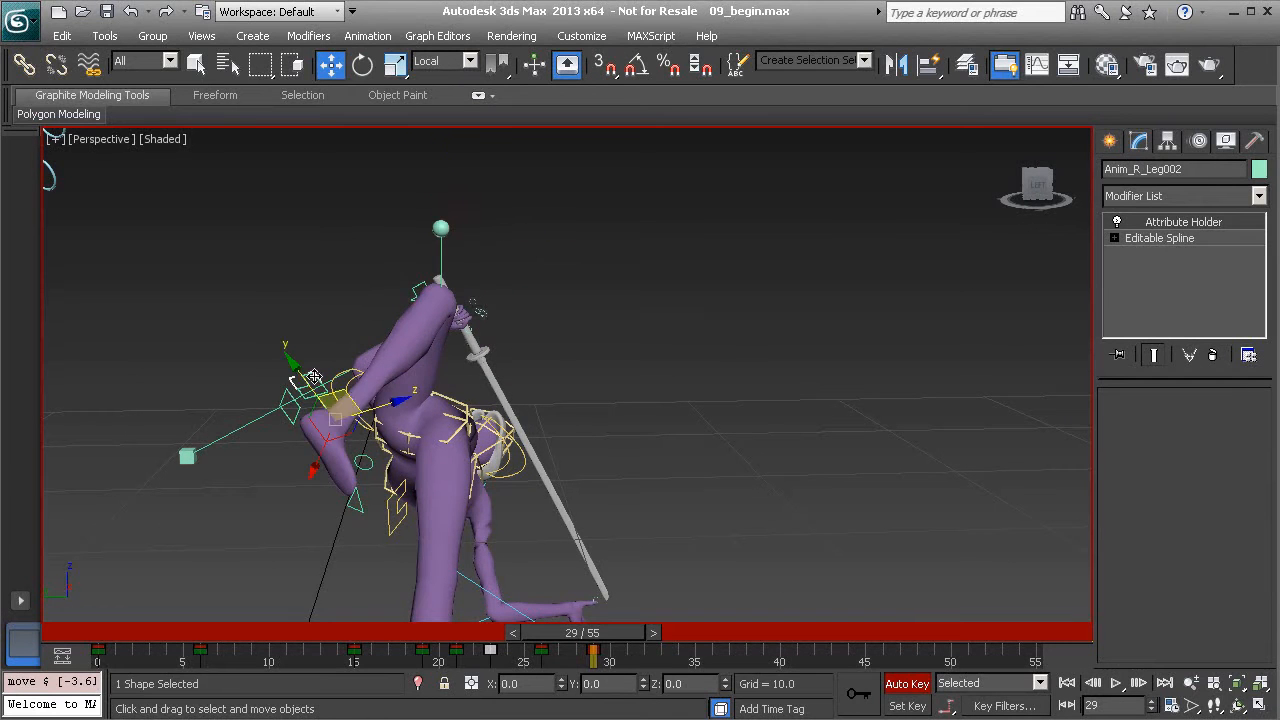
Rotate the right foot control so the foot aligns with the raised lower leg.
{"action": "key", "text": "e"}
{"action": "left_click_drag", "start_coordinate": [369, 408], "coordinate": [346, 328]}
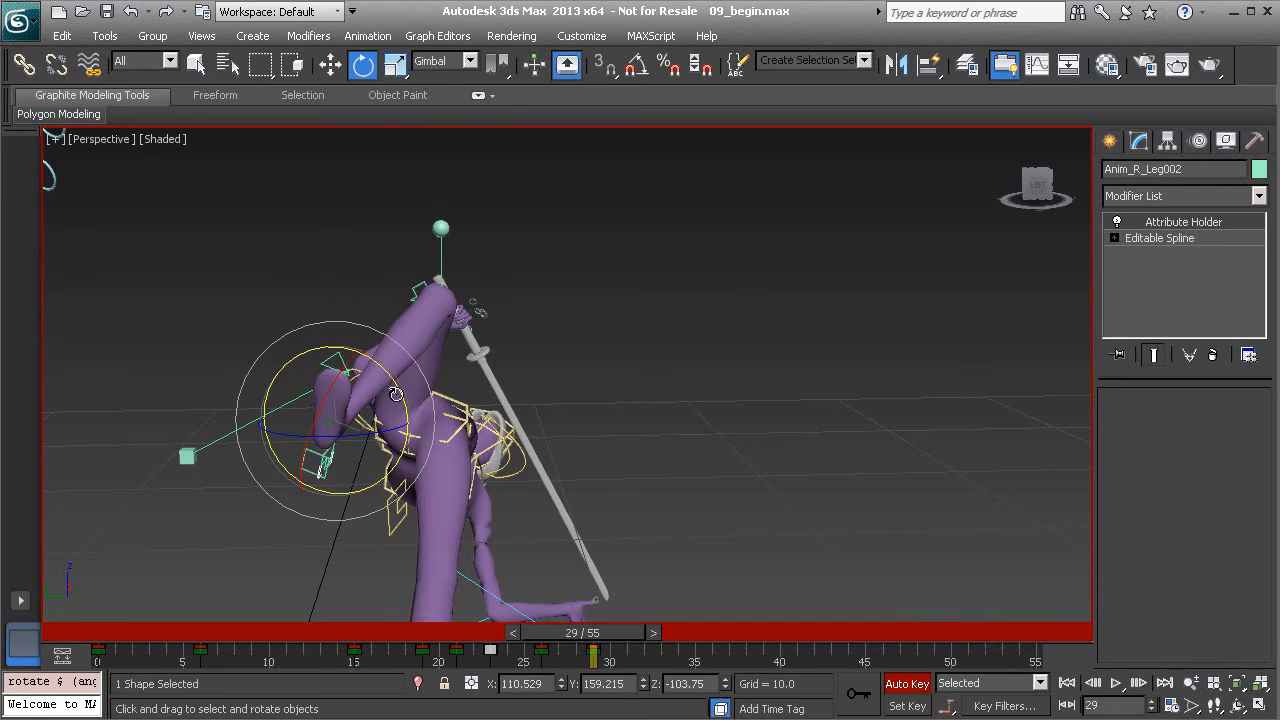
{"action": "left_click_drag", "start_coordinate": [398, 390], "coordinate": [393, 381]}
{"action": "left_click_drag", "start_coordinate": [418, 437], "coordinate": [420, 444]}
{"action": "middle_click_drag", "start_coordinate": [420, 446], "coordinate": [610, 463], "text": "alt"}
{"action": "middle_click_drag", "start_coordinate": [420, 484], "coordinate": [466, 453], "text": "alt"}
{"action": "middle_click_drag", "start_coordinate": [403, 420], "coordinate": [536, 400], "text": "alt"}
Refine the position of the right foot control behind the hips.
{"action": "key", "text": "w"}
{"action": "mouse_move", "coordinate": [526, 372]}
{"action": "left_mouse_down"}
{"action": "mouse_move", "coordinate": [510, 338]}
{"action": "mouse_move", "coordinate": [514, 352]}
{"action": "left_mouse_up"}
{"action": "middle_click_drag", "start_coordinate": [523, 362], "coordinate": [437, 293], "text": "alt"}
{"action": "mouse_move", "coordinate": [456, 270]}
{"action": "left_mouse_down"}
{"action": "mouse_move", "coordinate": [443, 266]}
{"action": "mouse_move", "coordinate": [467, 268]}
{"action": "left_mouse_up"}
Move the right knee control out toward the head side, past the bent knee, and refine the leg pose.
{"action": "left_click", "coordinate": [452, 188]}
{"action": "middle_click_drag", "start_coordinate": [452, 188], "coordinate": [458, 196], "text": "alt"}
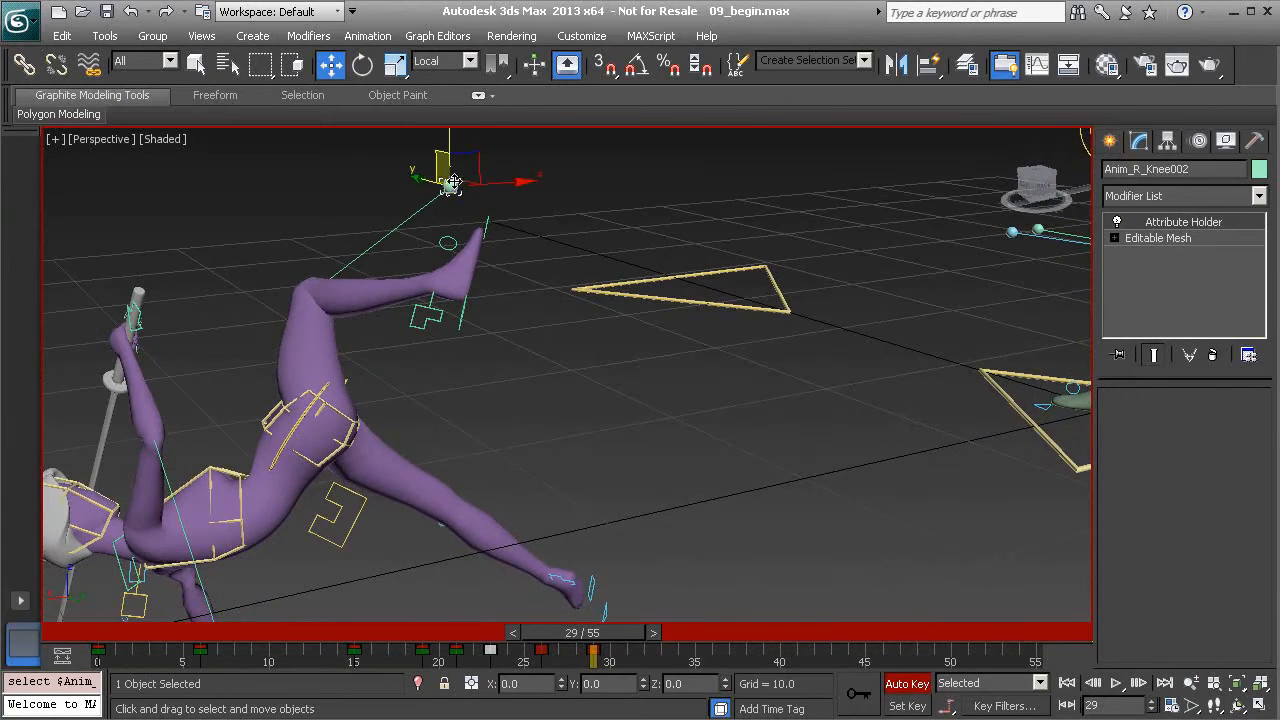
{"action": "left_click_drag", "start_coordinate": [456, 183], "coordinate": [374, 173]}
{"action": "left_click_drag", "start_coordinate": [311, 220], "coordinate": [361, 190]}
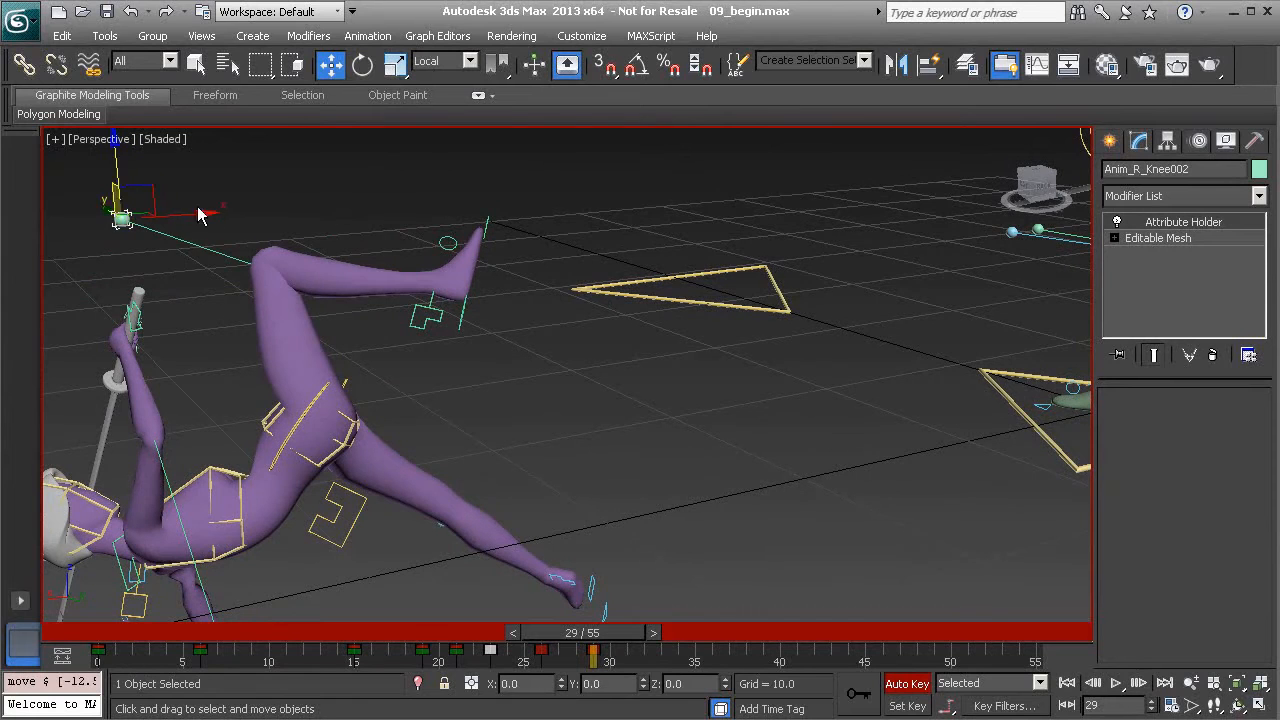
{"action": "left_click_drag", "start_coordinate": [156, 187], "coordinate": [82, 195]}
{"action": "middle_click_drag", "start_coordinate": [172, 296], "coordinate": [383, 266]}
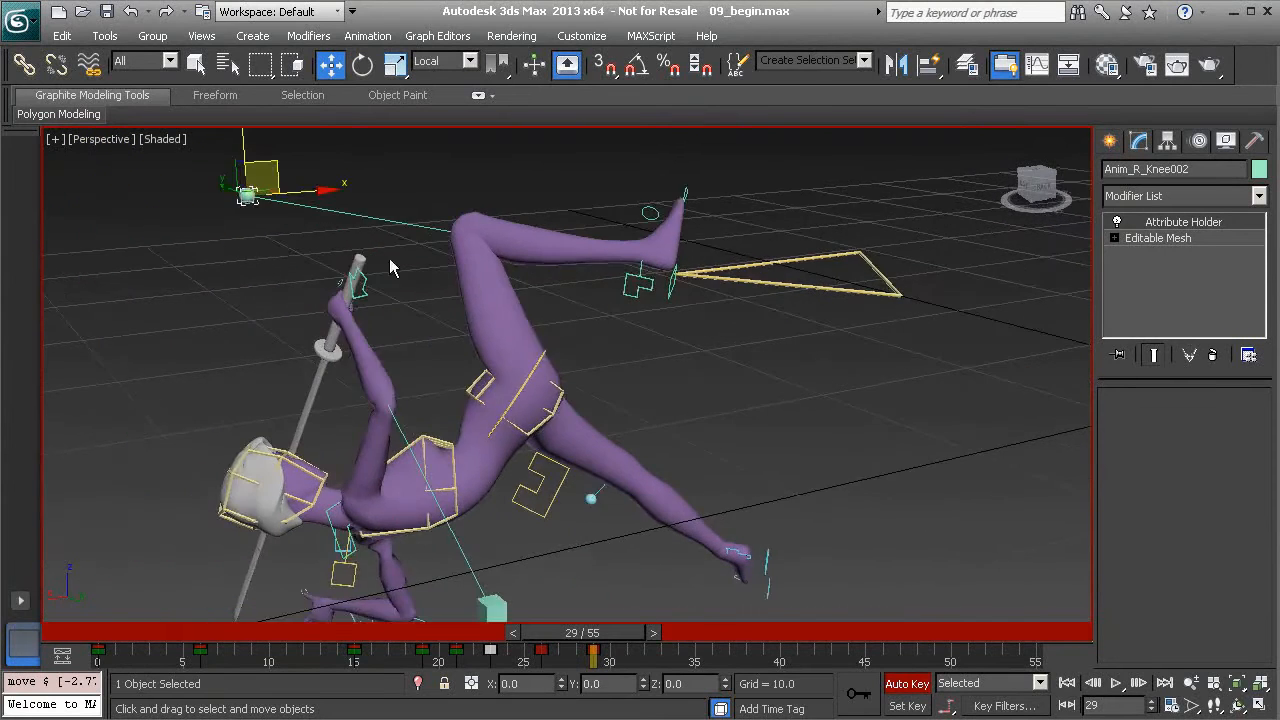
{"action": "middle_click_drag", "start_coordinate": [532, 298], "coordinate": [477, 306], "text": "alt"}
{"action": "left_click", "coordinate": [548, 340]}
{"action": "middle_click_drag", "start_coordinate": [548, 340], "coordinate": [481, 288], "text": "alt"}
{"action": "left_click_drag", "start_coordinate": [480, 288], "coordinate": [510, 285]}
{"action": "middle_click_drag", "start_coordinate": [543, 331], "coordinate": [697, 484], "text": "alt"}
Try to raise the left foot by moving its heel control.
{"action": "left_click", "coordinate": [793, 508]}
{"action": "middle_click_drag", "start_coordinate": [793, 508], "coordinate": [797, 580], "text": "alt"}
{"action": "left_click_drag", "start_coordinate": [795, 531], "coordinate": [772, 448]}
{"action": "middle_click_drag", "start_coordinate": [772, 448], "coordinate": [638, 367], "text": "alt"}
{"action": "middle_click_drag", "start_coordinate": [691, 409], "coordinate": [653, 399], "text": "alt"}
{"action": "middle_click_drag", "start_coordinate": [724, 477], "coordinate": [601, 463], "text": "alt"}
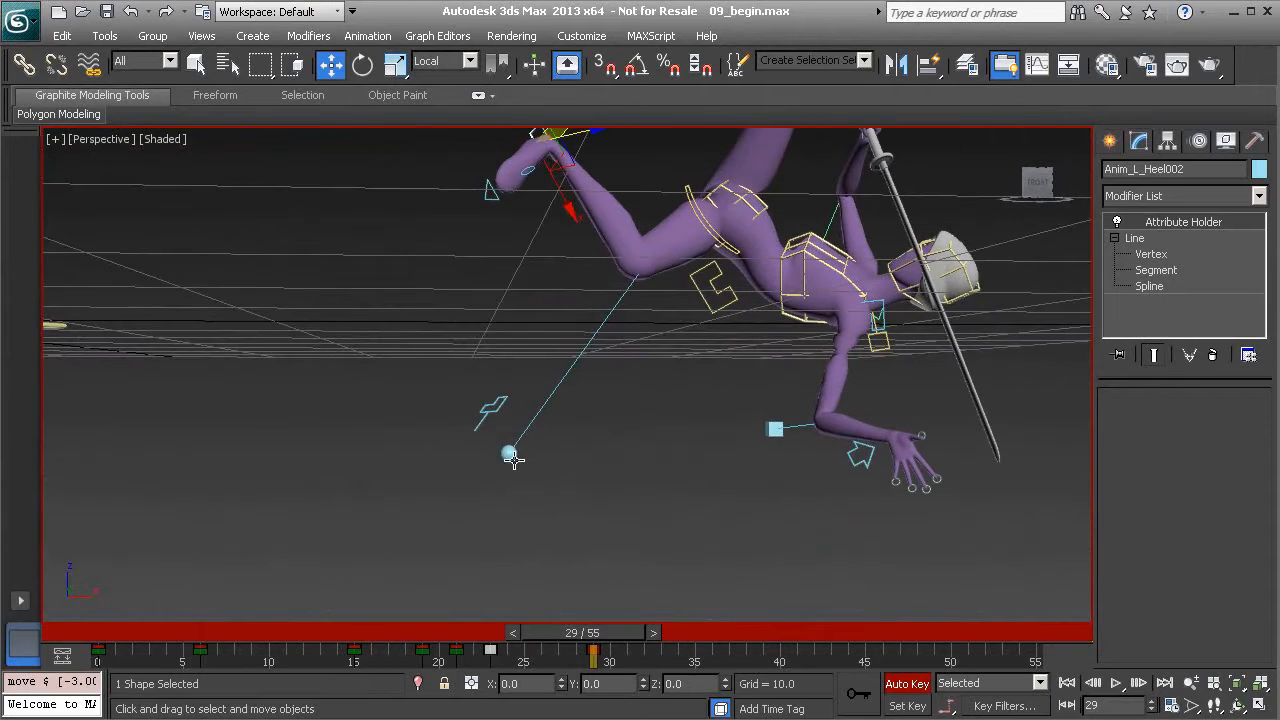
Move the left knee control up above the raised left leg.
{"action": "scroll", "coordinate": [567, 480], "scroll_direction": "down", "scroll_amount": 1}
{"action": "middle_click_drag", "start_coordinate": [565, 382], "coordinate": [556, 490]}
{"action": "middle_click_drag", "start_coordinate": [511, 568], "coordinate": [537, 558], "text": "alt"}
{"action": "left_click_drag", "start_coordinate": [511, 565], "coordinate": [537, 437]}
{"action": "middle_click_drag", "start_coordinate": [608, 418], "coordinate": [719, 462]}
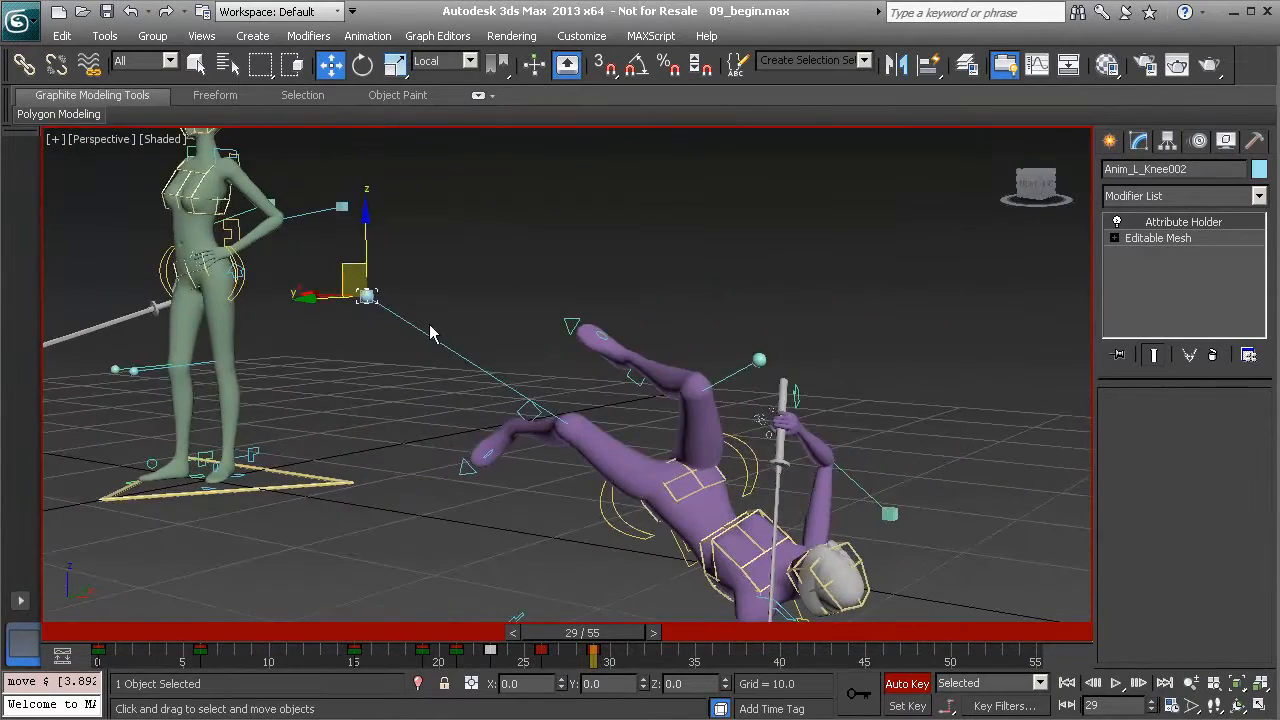
{"action": "left_click_drag", "start_coordinate": [341, 273], "coordinate": [425, 263]}
{"action": "middle_click_drag", "start_coordinate": [460, 290], "coordinate": [589, 289], "text": "alt"}
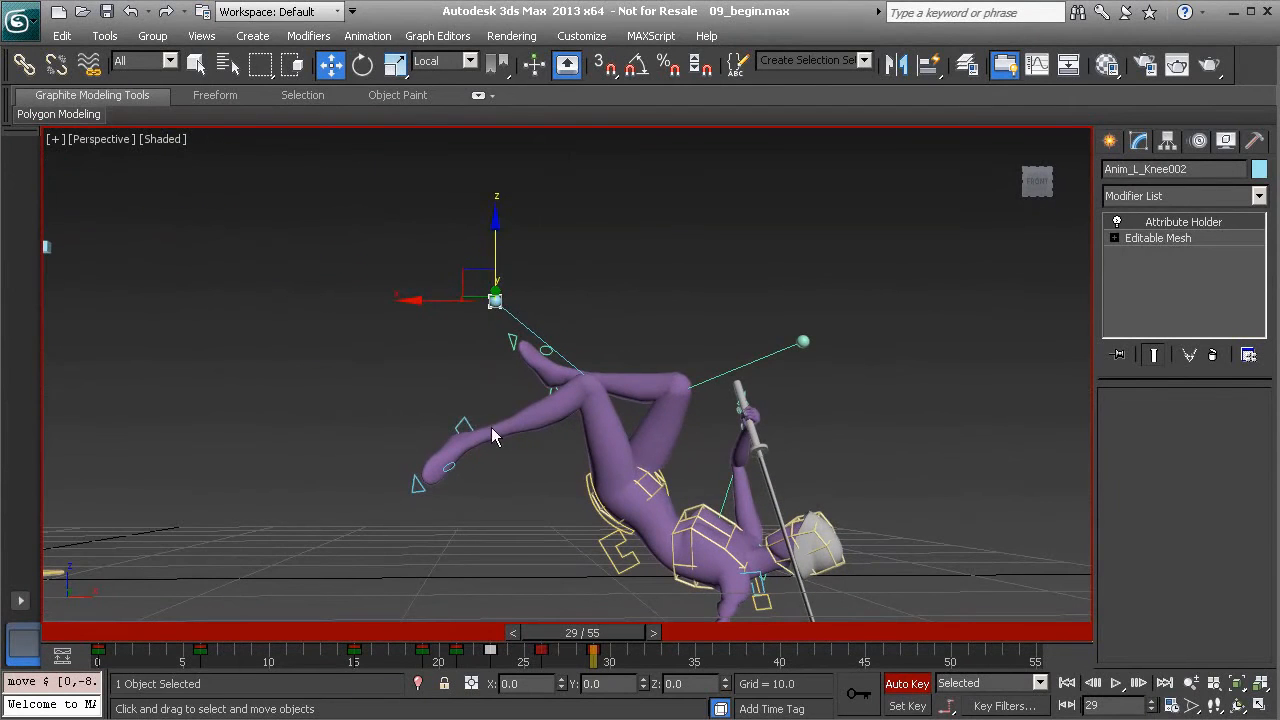
Rotate the left heel control to turn the foot in line with the lower leg.
{"action": "left_click", "coordinate": [463, 418]}
{"action": "key", "text": "e"}
{"action": "left_click_drag", "start_coordinate": [410, 450], "coordinate": [438, 287]}
{"action": "middle_click_drag", "start_coordinate": [487, 258], "coordinate": [537, 368], "text": "alt"}
{"action": "left_click_drag", "start_coordinate": [401, 406], "coordinate": [462, 456]}
{"action": "mouse_move", "coordinate": [466, 437]}
{"action": "middle_mouse_down", "text": "alt"}
{"action": "mouse_move", "coordinate": [520, 420]}
{"action": "mouse_move", "coordinate": [527, 320]}
{"action": "middle_mouse_up", "text": "alt"}
Shift the left knee control closer above the left knee.
{"action": "left_click", "coordinate": [519, 314]}
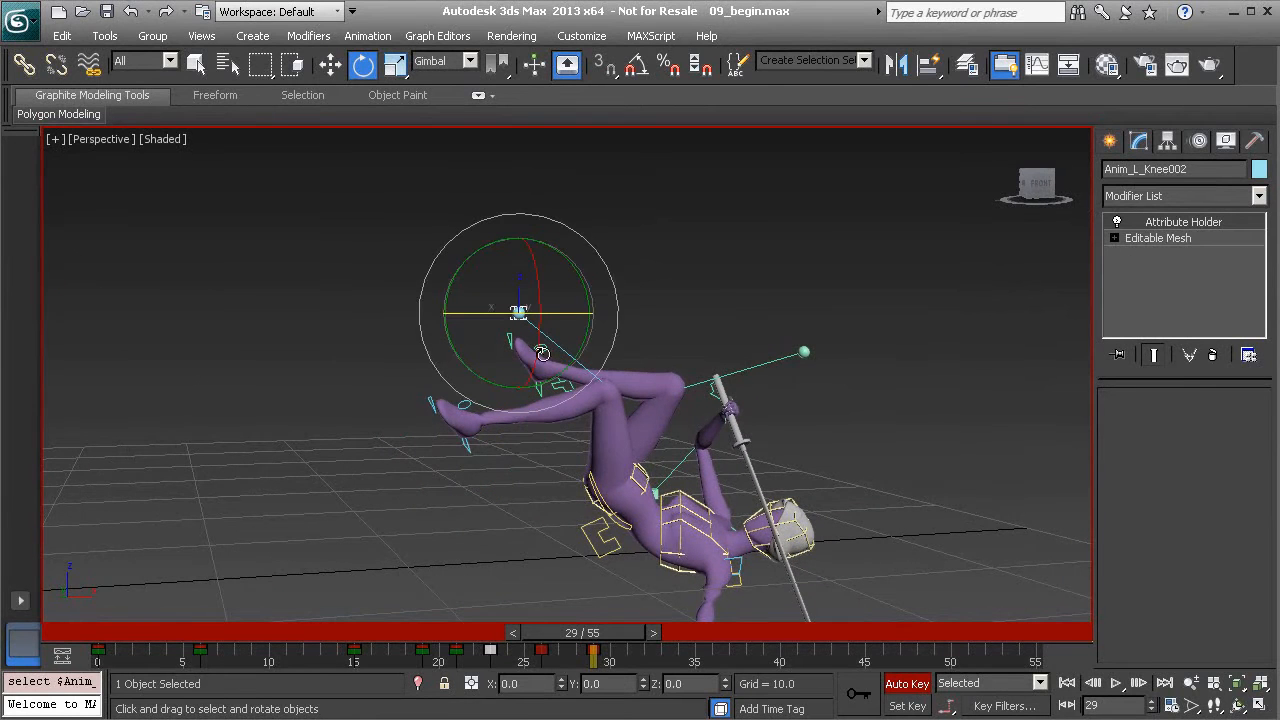
{"action": "key", "text": "w"}
{"action": "left_click_drag", "start_coordinate": [522, 316], "coordinate": [540, 306]}
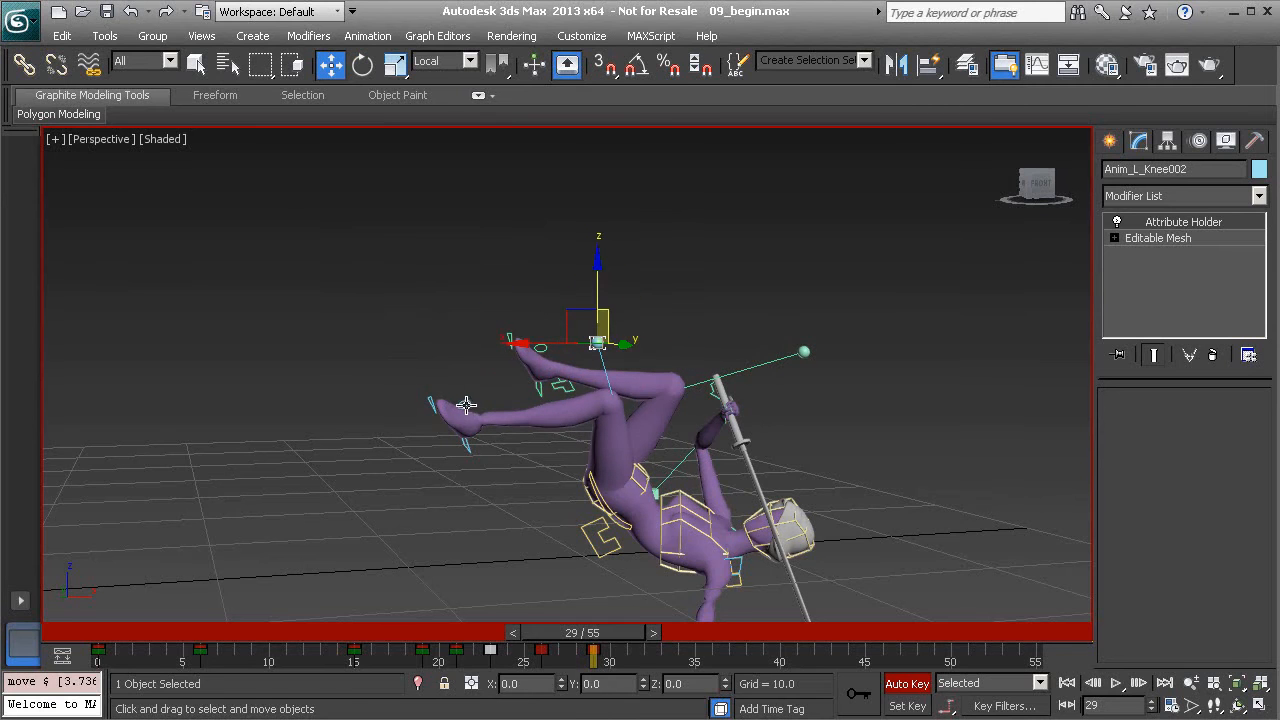
{"action": "middle_click_drag", "start_coordinate": [472, 424], "coordinate": [415, 436], "text": "alt"}
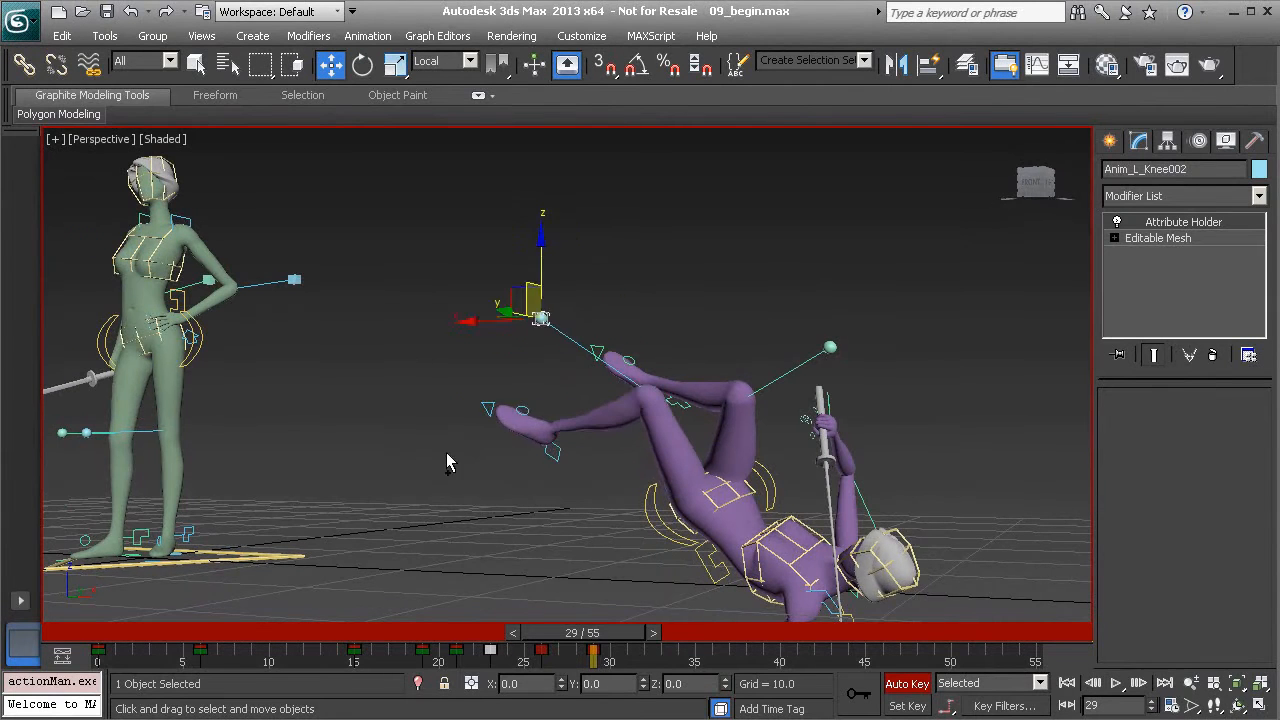
Undo the left heel and left knee control changes.
{"action": "key", "text": "ctrl+z"}
{"action": "key", "text": "ctrl+z"}
{"action": "key", "text": "ctrl+z"}
{"action": "key", "text": "ctrl+z"}
{"action": "key", "text": "ctrl+z"}
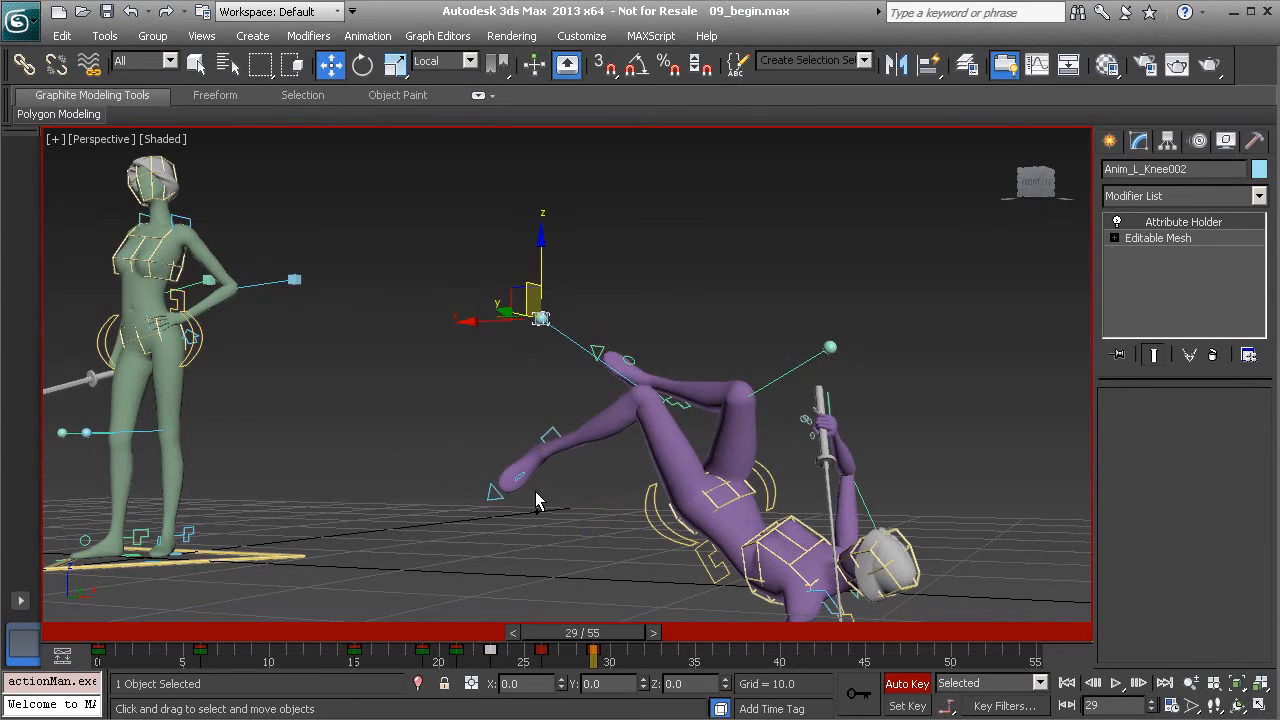
{"action": "middle_click_drag", "start_coordinate": [536, 500], "coordinate": [360, 490], "text": "alt"}
{"action": "key", "text": "ctrl+z"}
{"action": "key", "text": "ctrl+z"}
{"action": "key", "text": "ctrl+z"}
Raise the left foot with the main left leg control instead of the heel control.
{"action": "left_click", "coordinate": [484, 477]}
{"action": "scroll", "coordinate": [556, 520], "scroll_direction": "up", "scroll_amount": 3}
{"action": "middle_click_drag", "start_coordinate": [556, 520], "coordinate": [441, 540], "text": "alt"}
{"action": "left_click_drag", "start_coordinate": [433, 543], "coordinate": [443, 443]}
Move the left knee control up above the left leg so the knee points upward.
{"action": "middle_click_drag", "start_coordinate": [528, 329], "coordinate": [440, 521]}
{"action": "left_click", "coordinate": [382, 618]}
{"action": "left_click_drag", "start_coordinate": [440, 521], "coordinate": [491, 431]}
{"action": "middle_click_drag", "start_coordinate": [551, 383], "coordinate": [494, 427]}
Rotate the left leg control so the left foot turns upward in line with the lower leg.
{"action": "left_click", "coordinate": [471, 454]}
{"action": "scroll", "coordinate": [494, 427], "scroll_direction": "up", "scroll_amount": 4}
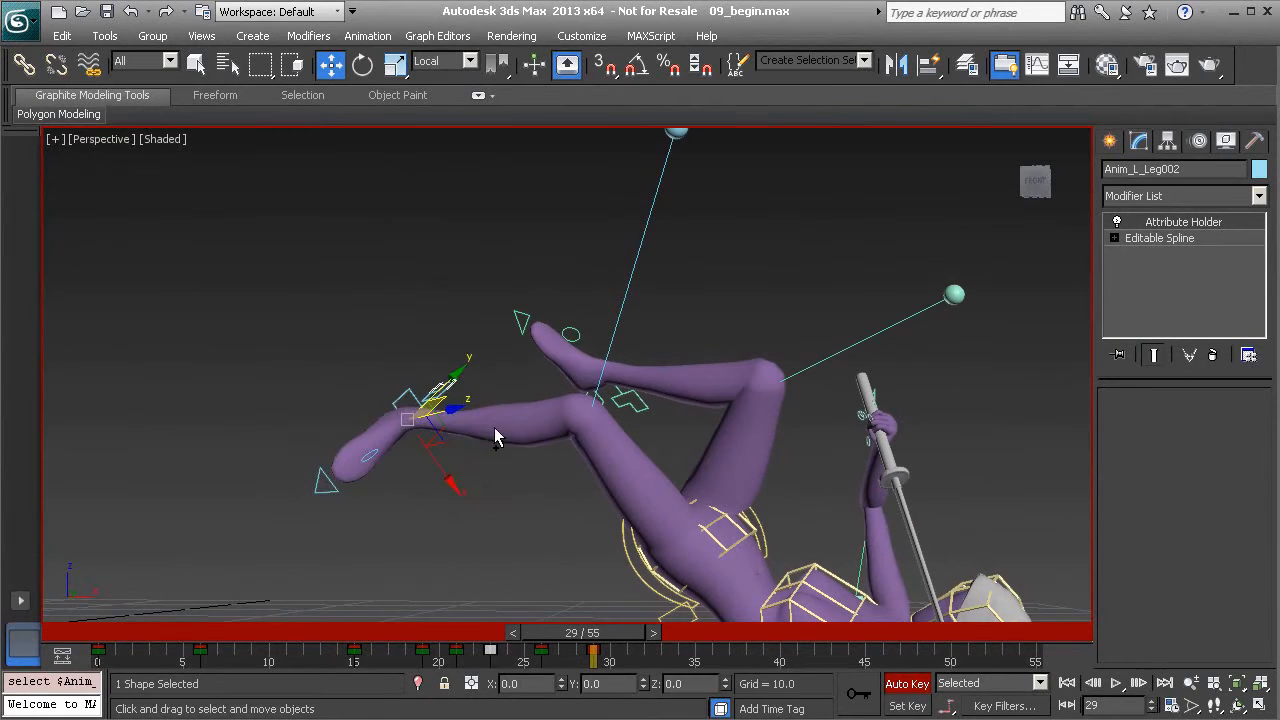
{"action": "key", "text": "e"}
{"action": "left_click_drag", "start_coordinate": [345, 440], "coordinate": [400, 311]}
{"action": "middle_click_drag", "start_coordinate": [400, 311], "coordinate": [494, 357], "text": "alt"}
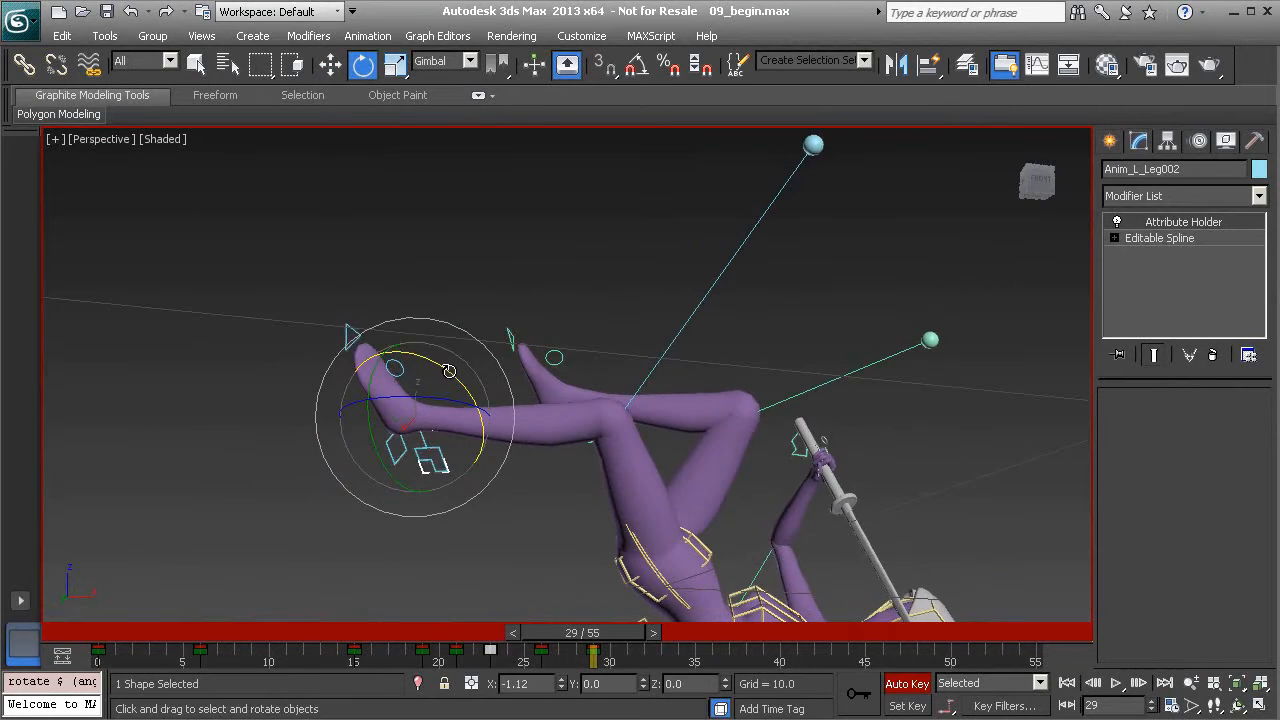
{"action": "middle_click_drag", "start_coordinate": [490, 422], "coordinate": [508, 447], "text": "alt"}
Move the left foot control closer to the hips to bend the knee, and fine-tune the foot's rotation.
{"action": "key", "text": "w"}
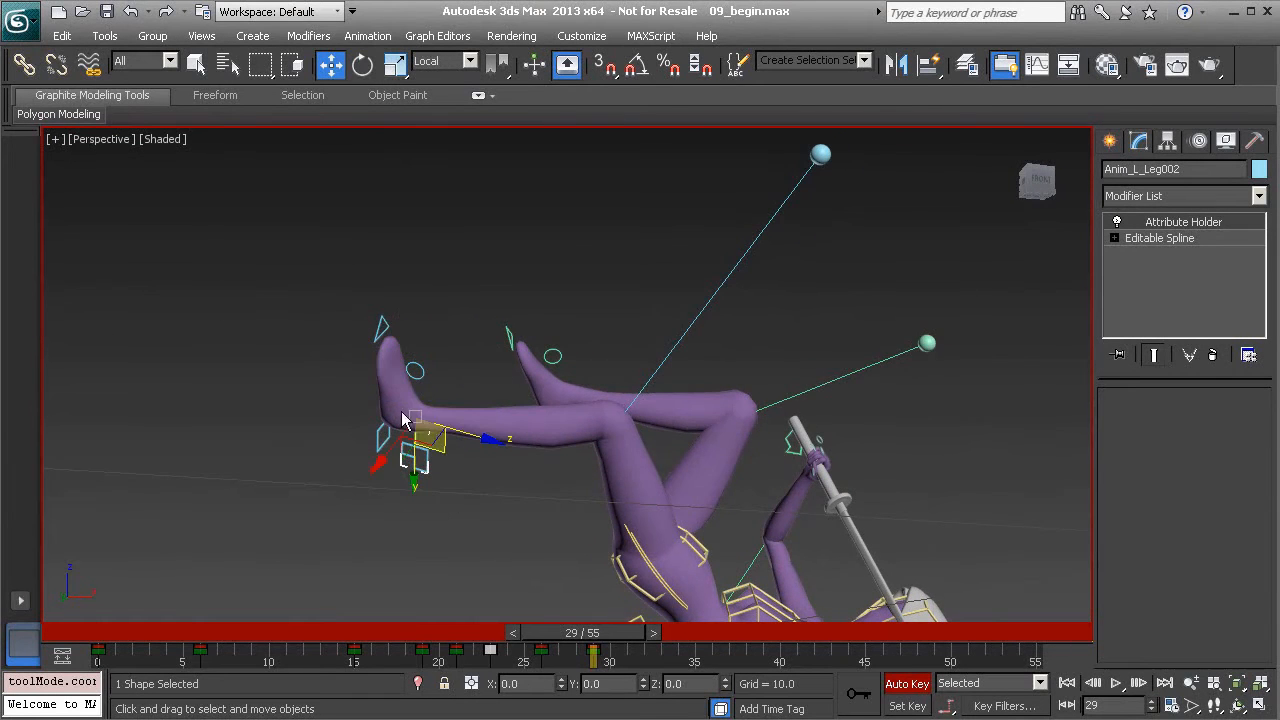
{"action": "left_click_drag", "start_coordinate": [412, 415], "coordinate": [457, 416]}
{"action": "middle_click_drag", "start_coordinate": [457, 416], "coordinate": [600, 498], "text": "alt"}
{"action": "key", "text": "e"}
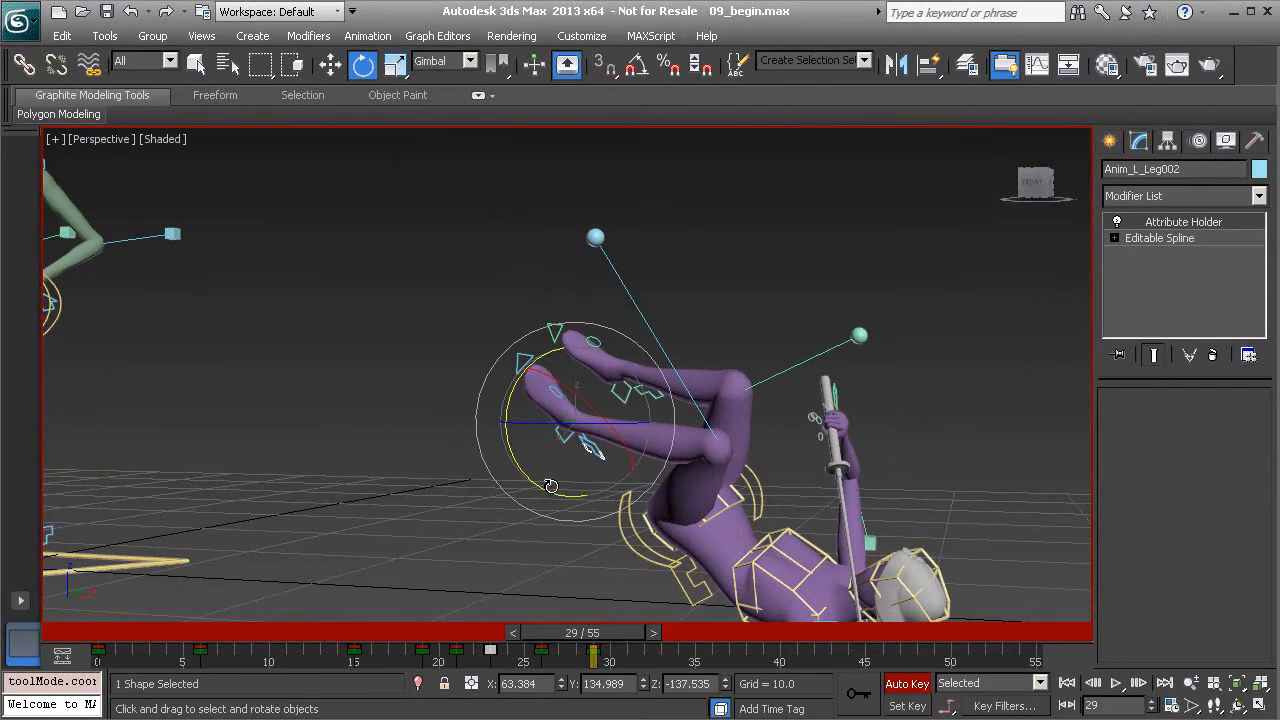
{"action": "left_click_drag", "start_coordinate": [550, 486], "coordinate": [578, 508]}
{"action": "middle_click_drag", "start_coordinate": [627, 464], "coordinate": [792, 455], "text": "alt"}
{"action": "middle_click_drag", "start_coordinate": [640, 445], "coordinate": [637, 417], "text": "alt"}
Move the right leg control outward, away from the left leg.
{"action": "left_click", "coordinate": [585, 343]}
{"action": "middle_click_drag", "start_coordinate": [585, 343], "coordinate": [634, 333], "text": "alt"}
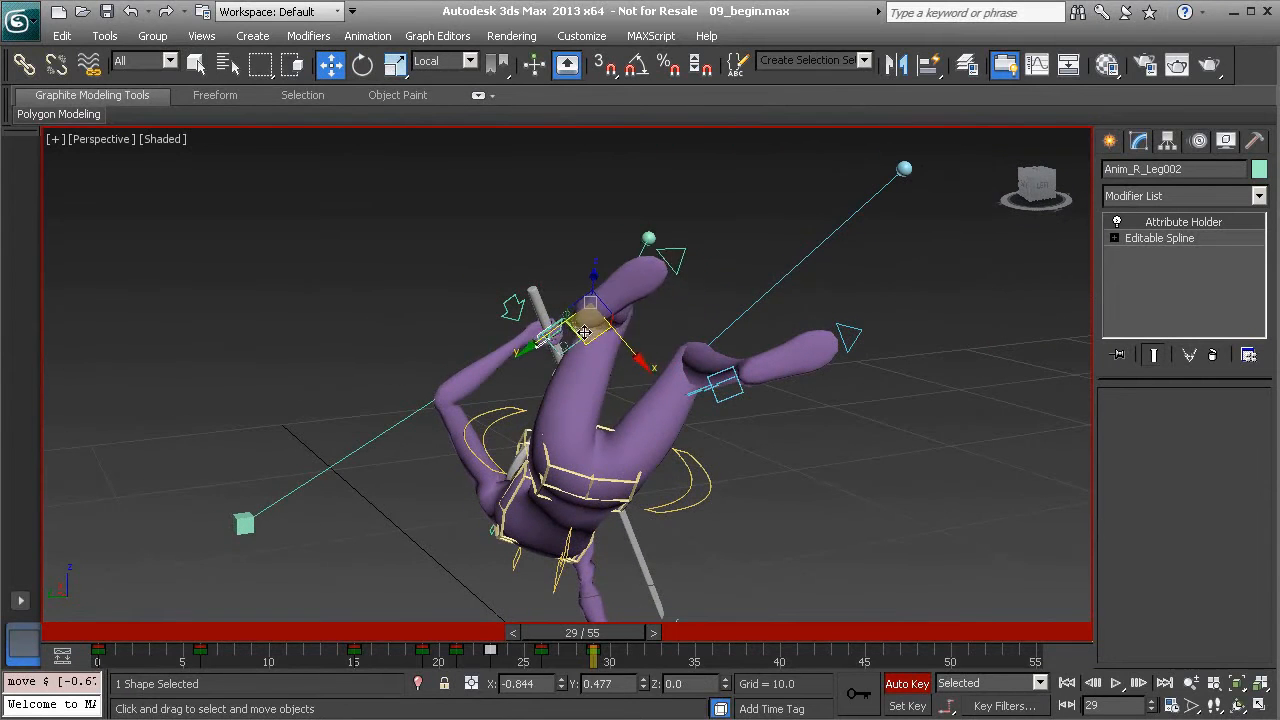
{"action": "left_click_drag", "start_coordinate": [588, 337], "coordinate": [547, 328]}
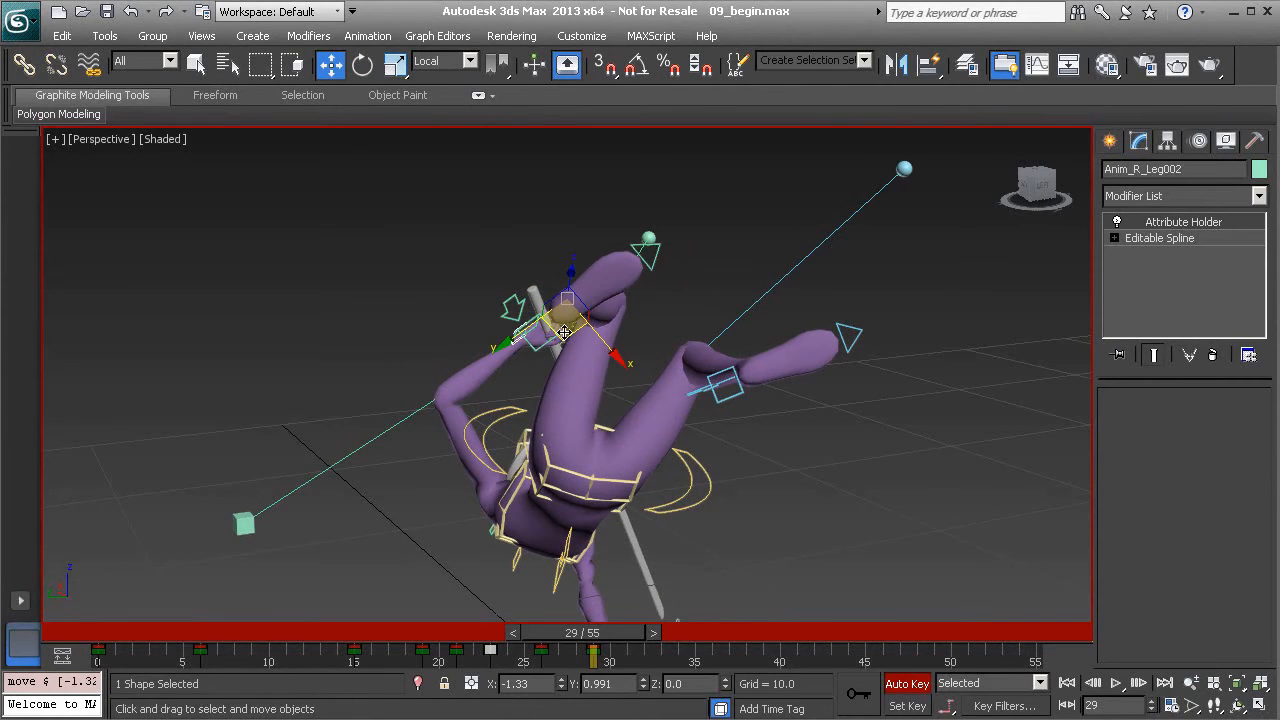
{"action": "middle_click_drag", "start_coordinate": [564, 332], "coordinate": [576, 311], "text": "alt"}
Move the right knee control outward so the right thigh opens away from the left one.
{"action": "left_click", "coordinate": [684, 240]}
{"action": "left_click_drag", "start_coordinate": [710, 215], "coordinate": [464, 211]}
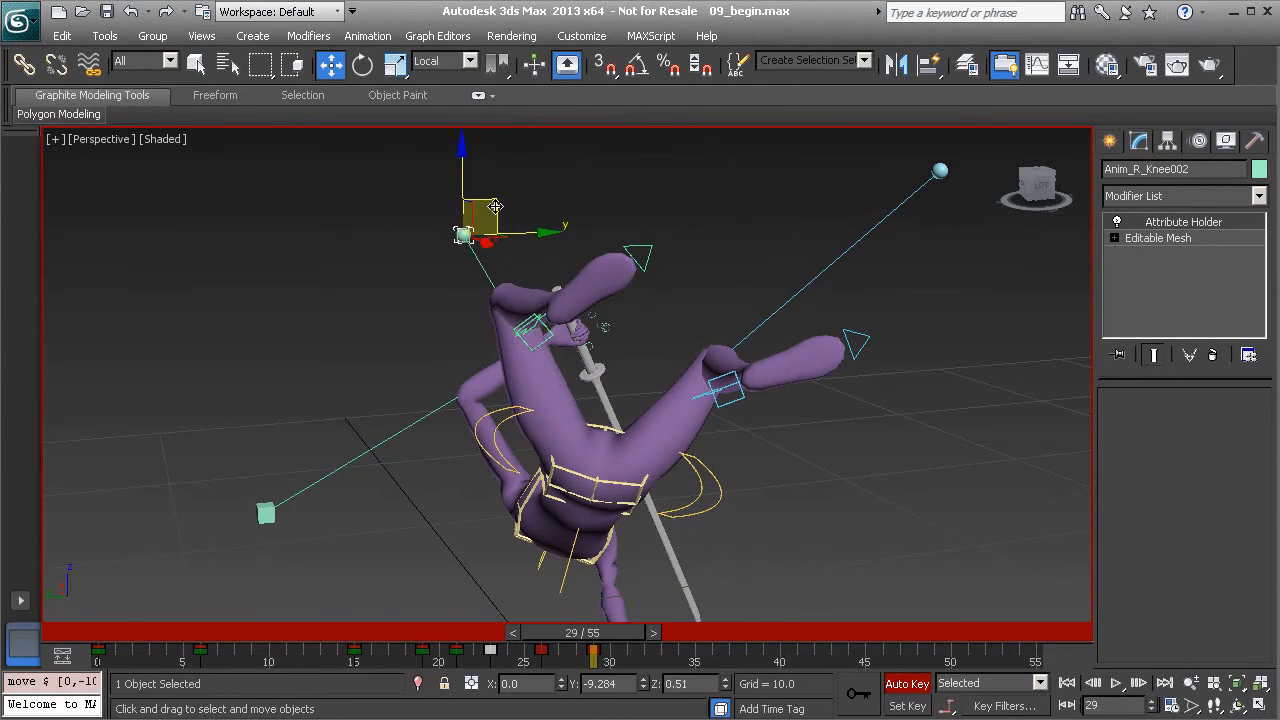
{"action": "middle_click_drag", "start_coordinate": [640, 285], "coordinate": [750, 312], "text": "alt"}
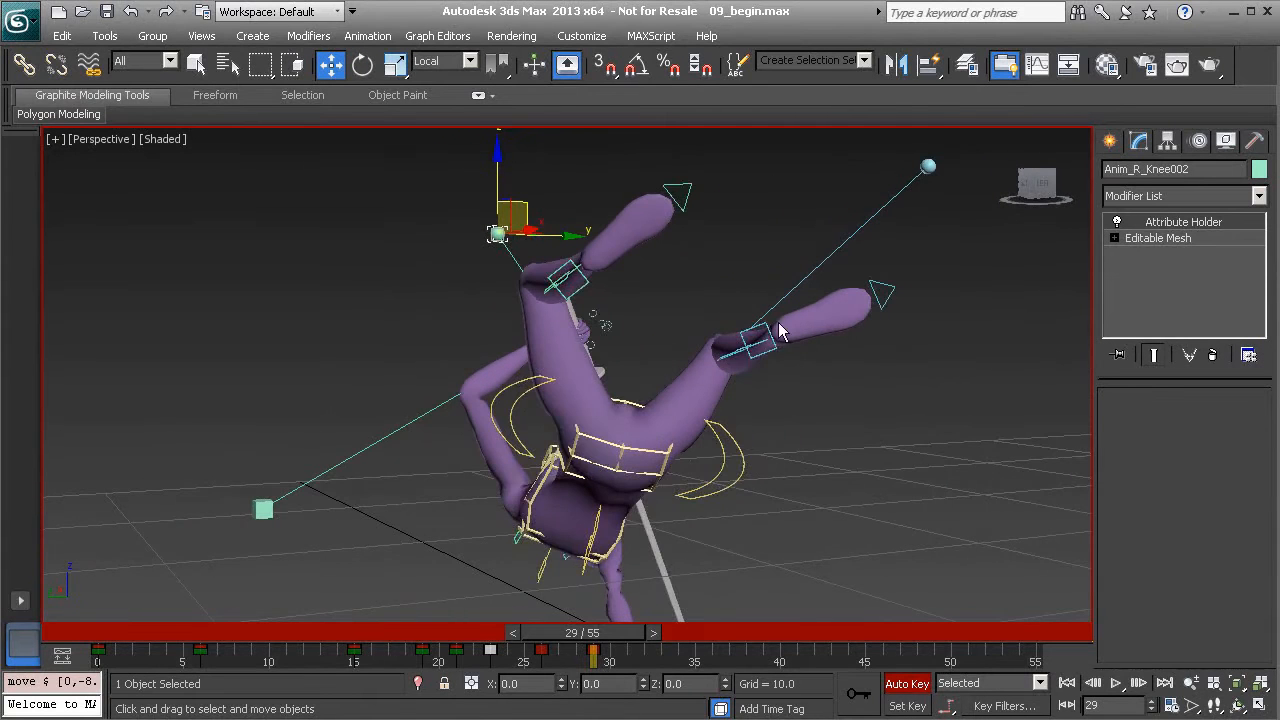
Reposition the left leg control and move the left knee control inward above the left leg.
{"action": "middle_click_drag", "start_coordinate": [777, 452], "coordinate": [681, 334], "text": "alt"}
{"action": "left_click_drag", "start_coordinate": [765, 372], "coordinate": [749, 302]}
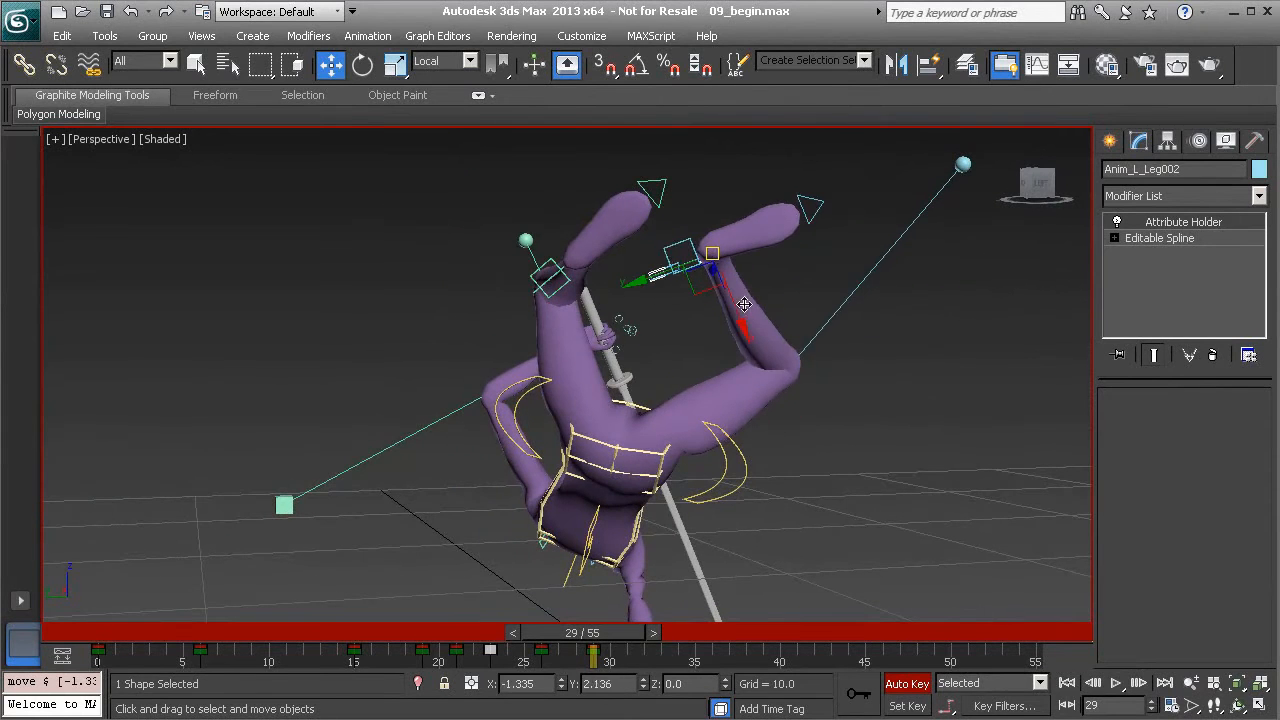
{"action": "middle_click_drag", "start_coordinate": [770, 314], "coordinate": [763, 348]}
{"action": "left_click_drag", "start_coordinate": [884, 268], "coordinate": [654, 278]}
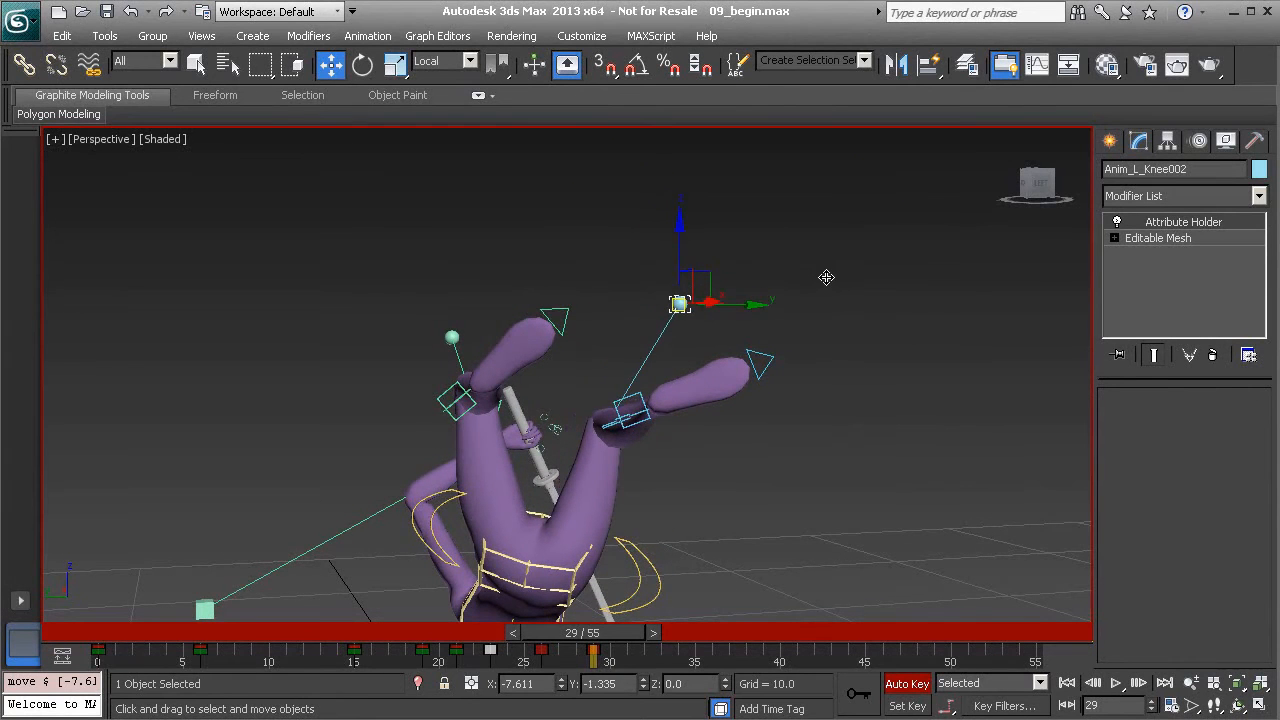
Move the left arm control to reposition the free hand near the ground.
{"action": "middle_click_drag", "start_coordinate": [759, 410], "coordinate": [559, 498], "text": "alt"}
{"action": "left_click_drag", "start_coordinate": [528, 486], "coordinate": [520, 430]}
{"action": "middle_click_drag", "start_coordinate": [520, 430], "coordinate": [566, 300], "text": "alt"}
{"action": "mouse_move", "coordinate": [535, 260]}
{"action": "left_mouse_down"}
{"action": "mouse_move", "coordinate": [553, 370]}
{"action": "mouse_move", "coordinate": [542, 271]}
{"action": "left_mouse_up"}
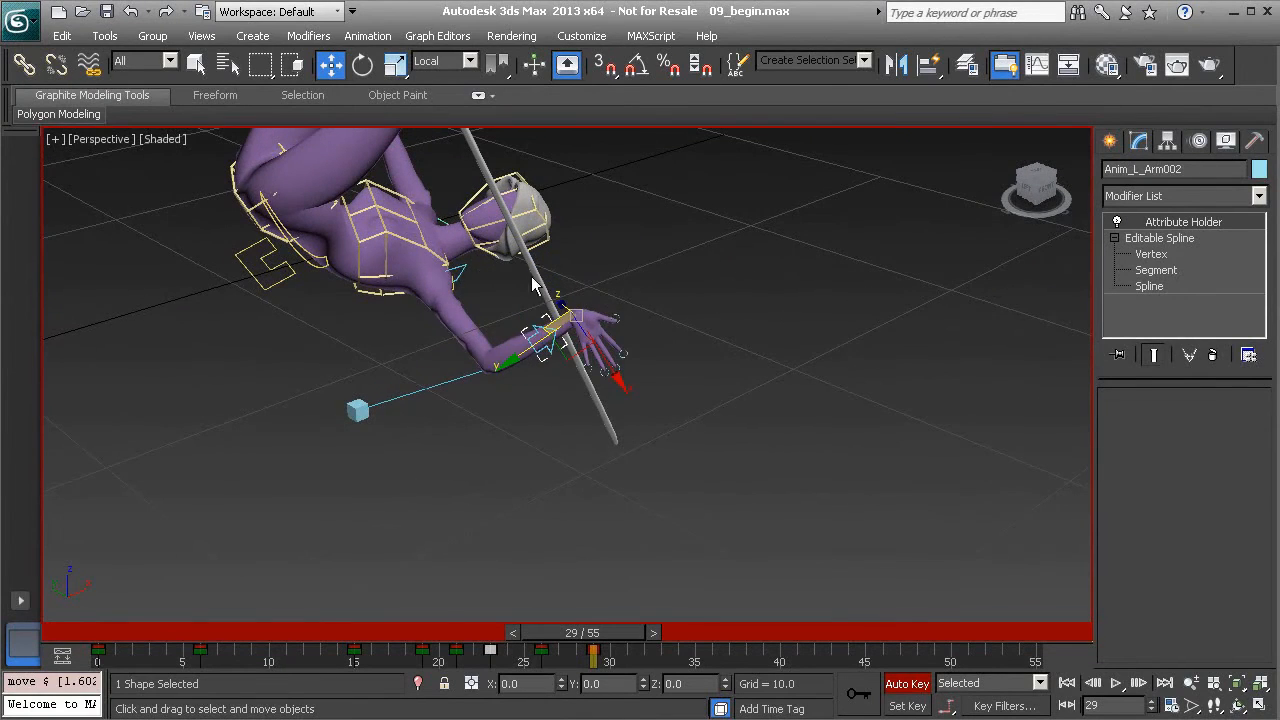
Move the left elbow control upward so the left elbow bends the other way and the arm extends sideways.
{"action": "middle_click_drag", "start_coordinate": [437, 286], "coordinate": [683, 427], "text": "alt"}
{"action": "left_click_drag", "start_coordinate": [681, 424], "coordinate": [634, 351]}
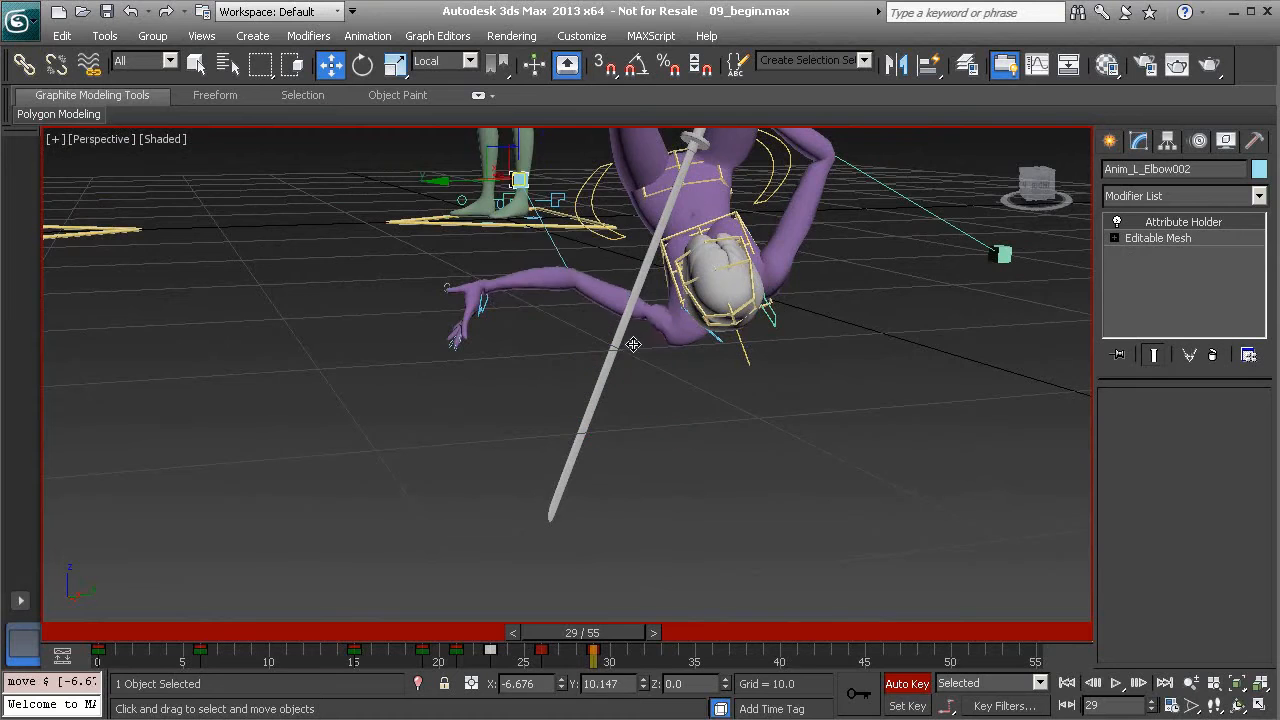
{"action": "middle_click_drag", "start_coordinate": [653, 389], "coordinate": [745, 385], "text": "alt"}
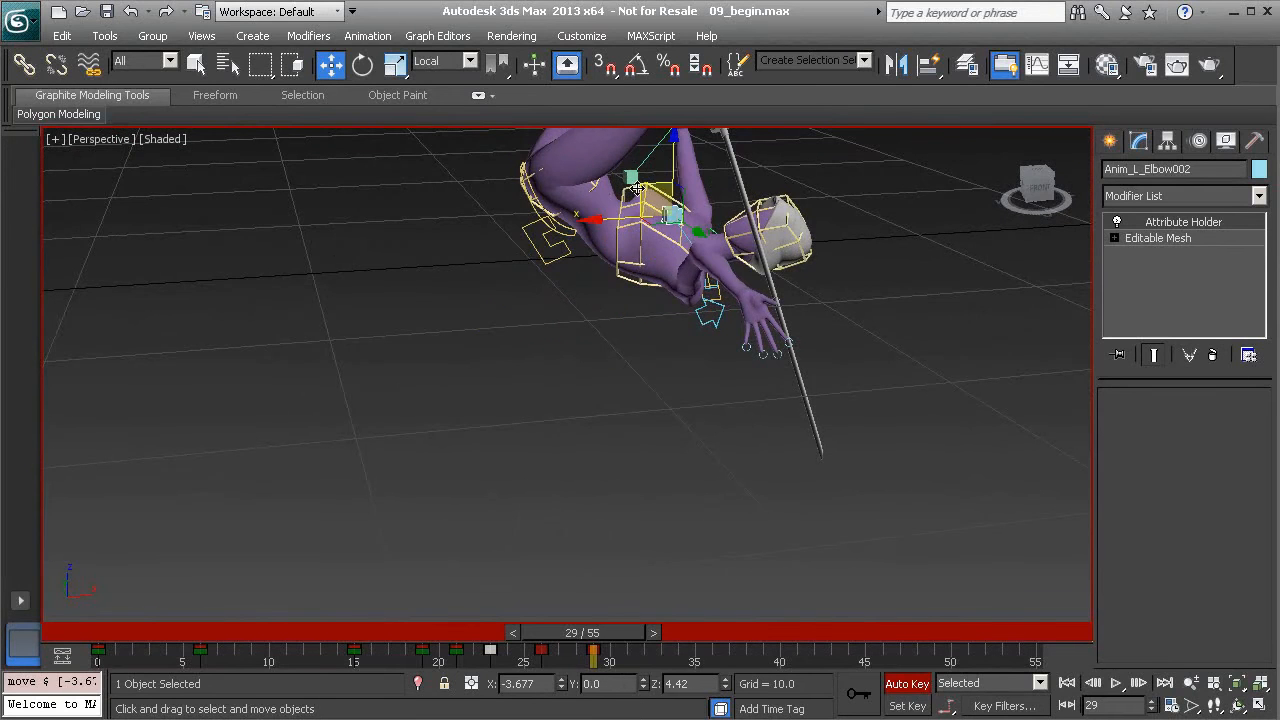
{"action": "middle_click_drag", "start_coordinate": [650, 313], "coordinate": [707, 420], "text": "alt"}
Rotate the left clavicle to about -7.4 in Y and -7.7 in Z, and set its shoulder attribute a to -0.6.
{"action": "left_click", "coordinate": [720, 385]}
{"action": "left_click_drag", "start_coordinate": [632, 391], "coordinate": [634, 392]}
{"action": "middle_click_drag", "start_coordinate": [650, 400], "coordinate": [680, 431], "text": "alt"}
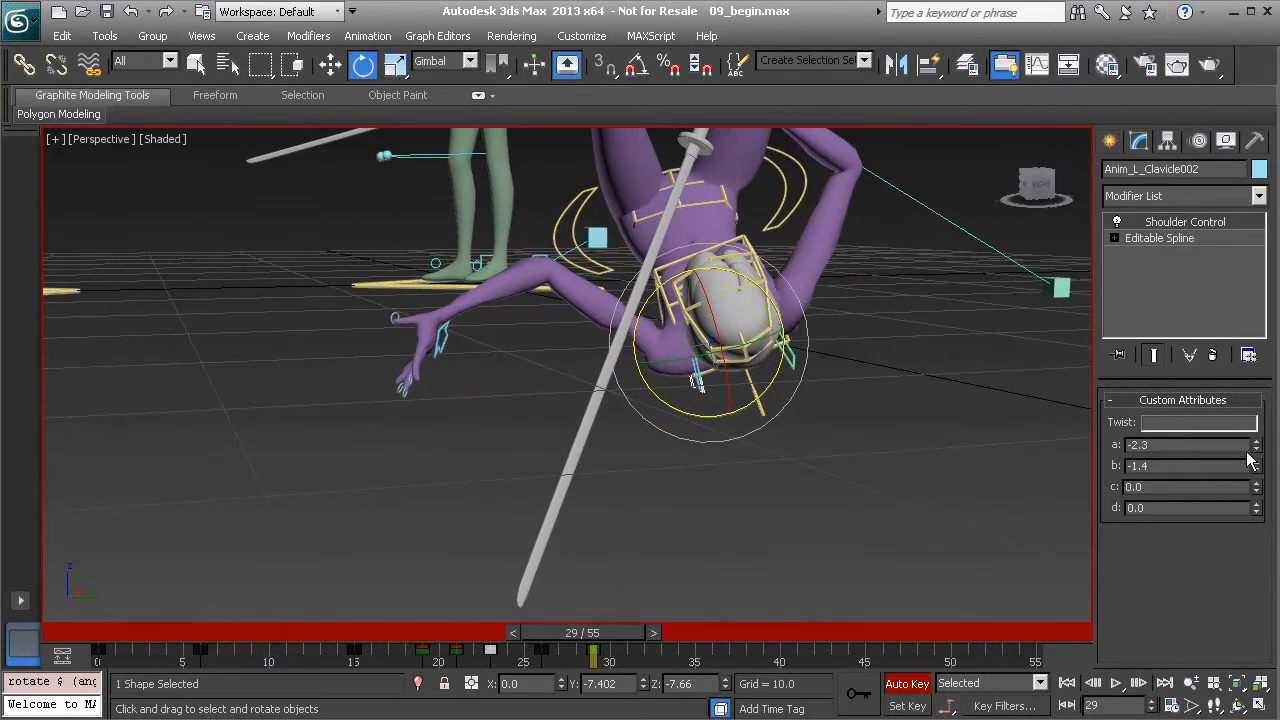
{"action": "middle_click_drag", "start_coordinate": [712, 332], "coordinate": [710, 316], "text": "alt"}
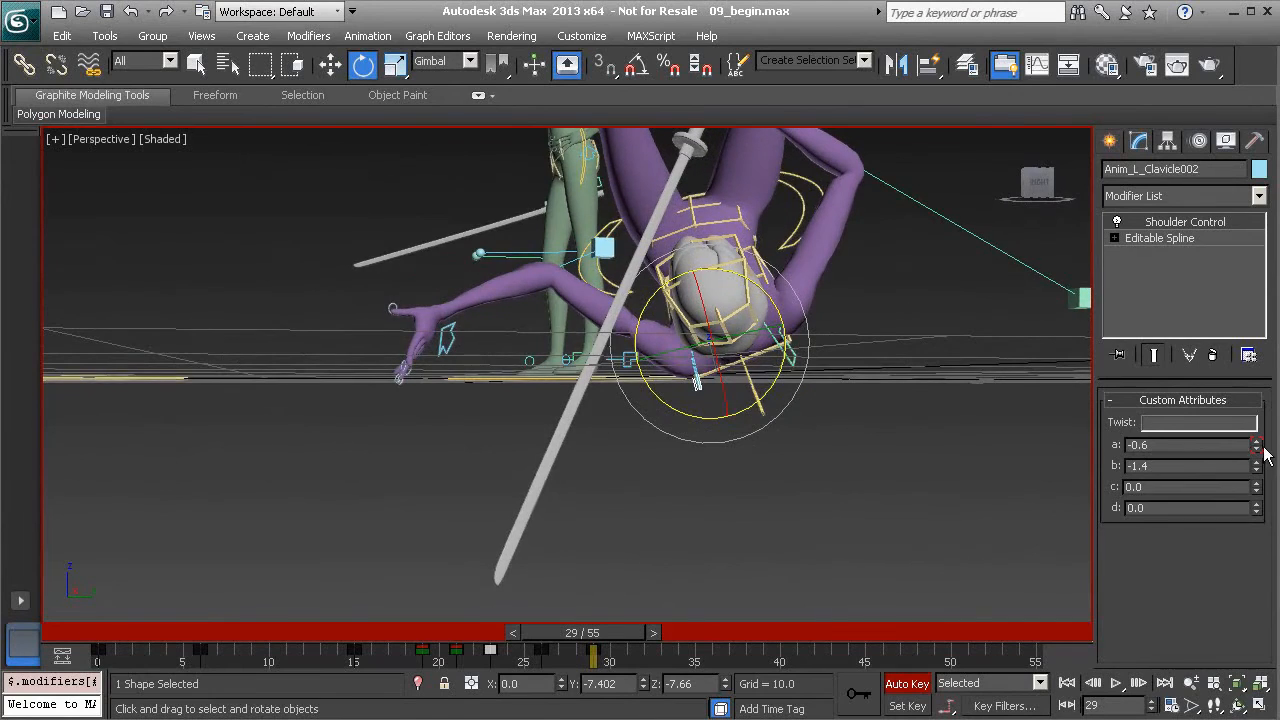
{"action": "middle_click_drag", "start_coordinate": [734, 365], "coordinate": [863, 434], "text": "alt"}
{"action": "middle_click_drag", "start_coordinate": [728, 408], "coordinate": [633, 363], "text": "alt"}
Move the right arm control outward so the sword hand extends away from the body.
{"action": "middle_click_drag", "start_coordinate": [823, 195], "coordinate": [732, 374]}
{"action": "left_click", "coordinate": [660, 249]}
{"action": "middle_click_drag", "start_coordinate": [666, 255], "coordinate": [651, 276], "text": "alt"}
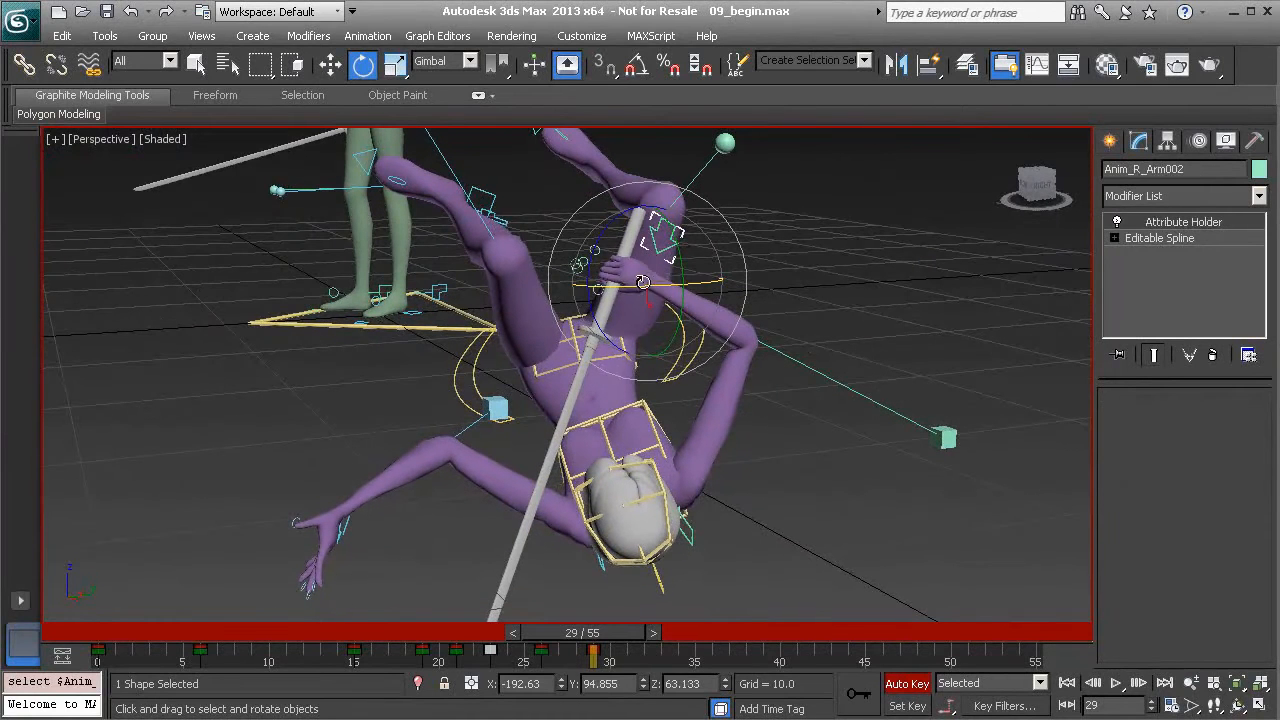
{"action": "left_click_drag", "start_coordinate": [639, 286], "coordinate": [803, 296]}
{"action": "middle_click_drag", "start_coordinate": [700, 312], "coordinate": [648, 288], "text": "alt"}
{"action": "mouse_move", "coordinate": [662, 282]}
{"action": "left_mouse_down"}
{"action": "mouse_move", "coordinate": [692, 293]}
{"action": "mouse_move", "coordinate": [679, 280]}
{"action": "left_mouse_up"}
Rotate the sword hand so the blade swings across above the body, and refine the hand's position.
{"action": "key", "text": "e"}
{"action": "left_click_drag", "start_coordinate": [762, 357], "coordinate": [717, 192]}
{"action": "left_click_drag", "start_coordinate": [741, 344], "coordinate": [737, 310]}
{"action": "key", "text": "w"}
{"action": "middle_click_drag", "start_coordinate": [760, 290], "coordinate": [781, 336]}
{"action": "left_click_drag", "start_coordinate": [818, 344], "coordinate": [836, 362]}
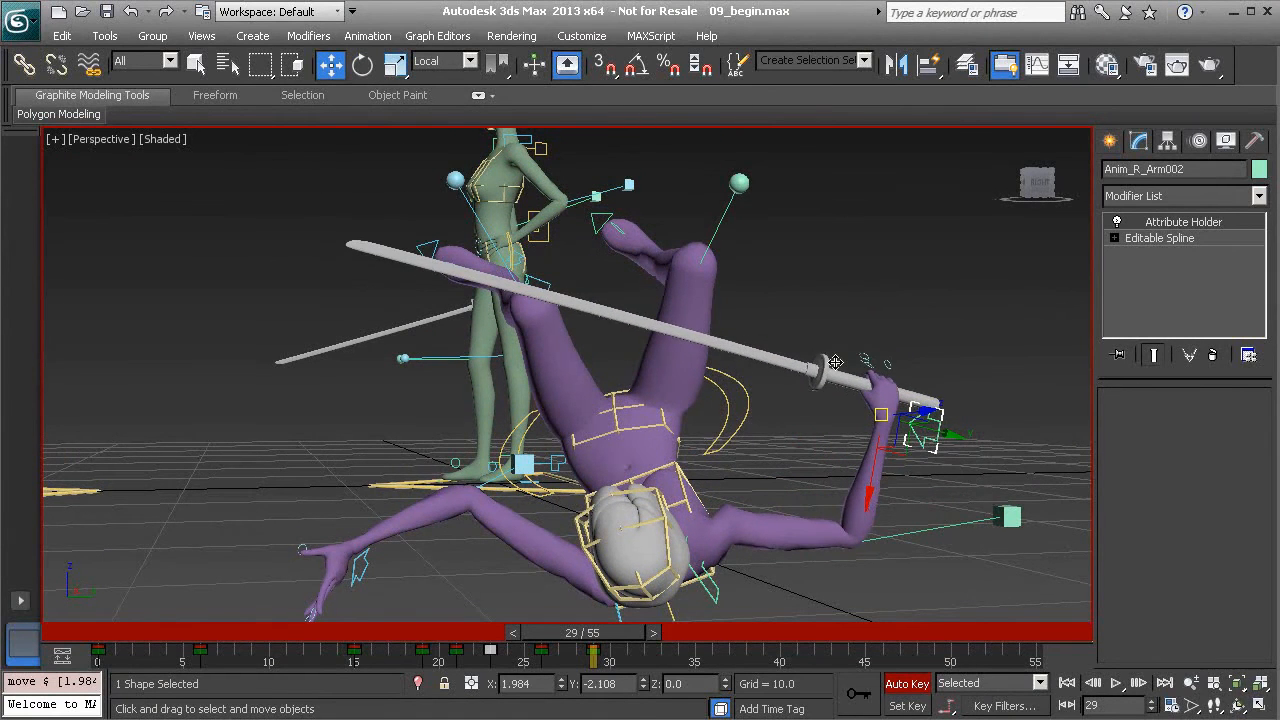
{"action": "left_click_drag", "start_coordinate": [822, 447], "coordinate": [817, 437]}
Rotate the right arm control further to adjust the sword's angle over the body.
{"action": "middle_click_drag", "start_coordinate": [817, 437], "coordinate": [1018, 455], "text": "alt"}
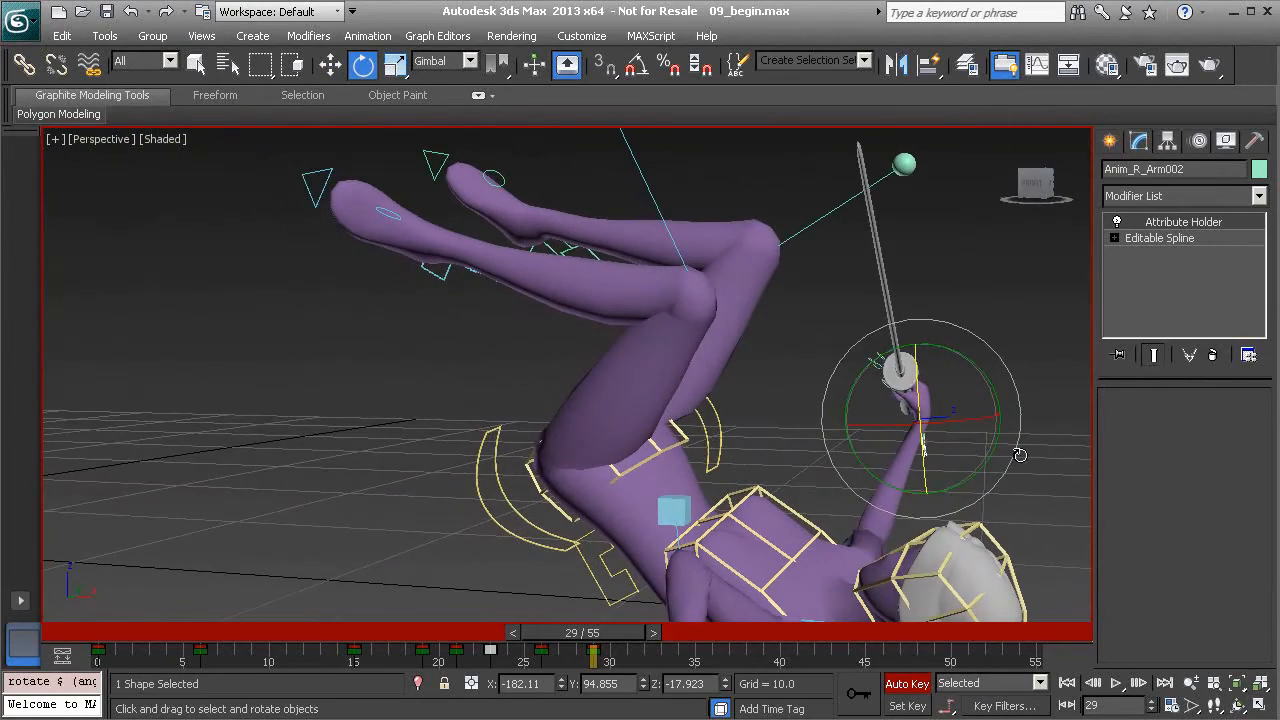
{"action": "left_click_drag", "start_coordinate": [999, 453], "coordinate": [868, 543]}
{"action": "middle_click_drag", "start_coordinate": [868, 543], "coordinate": [699, 437], "text": "alt"}
Rotate the right clavicle control to about 17.4 in Y to correct the sword arm's shoulder.
{"action": "left_click", "coordinate": [691, 476]}
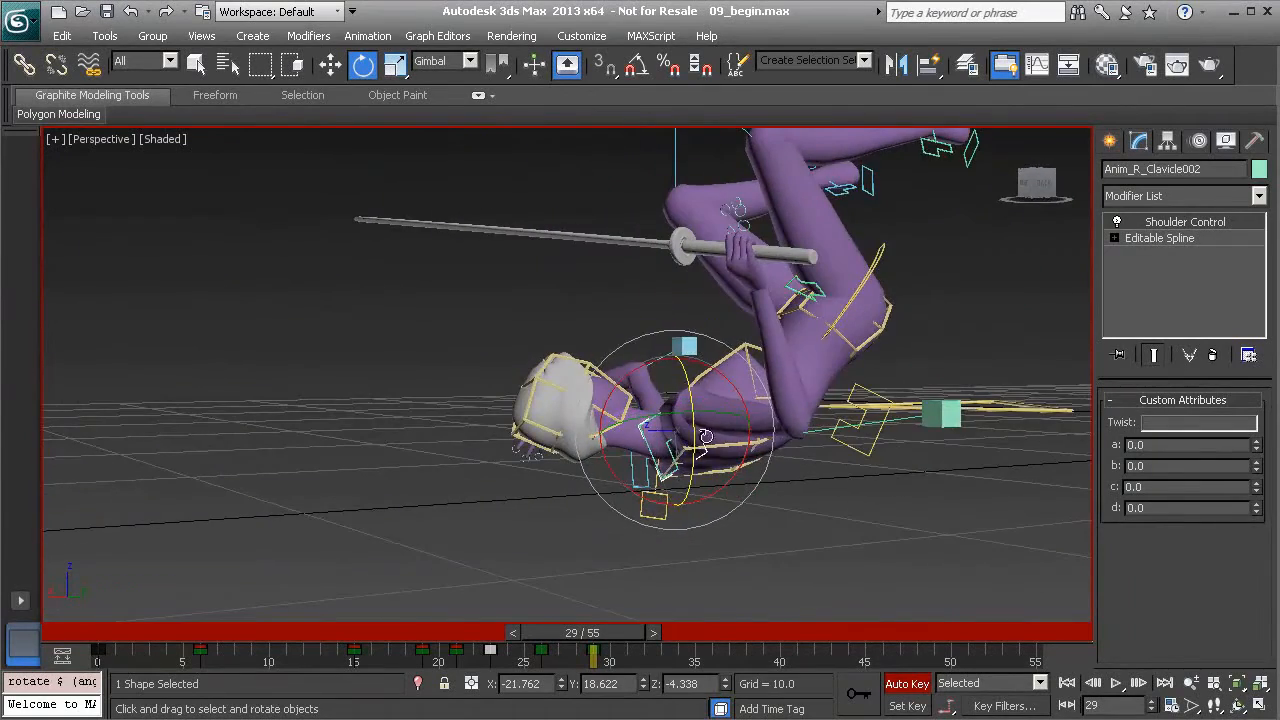
{"action": "left_click_drag", "start_coordinate": [722, 415], "coordinate": [779, 425]}
{"action": "middle_click_drag", "start_coordinate": [789, 432], "coordinate": [741, 450], "text": "alt"}
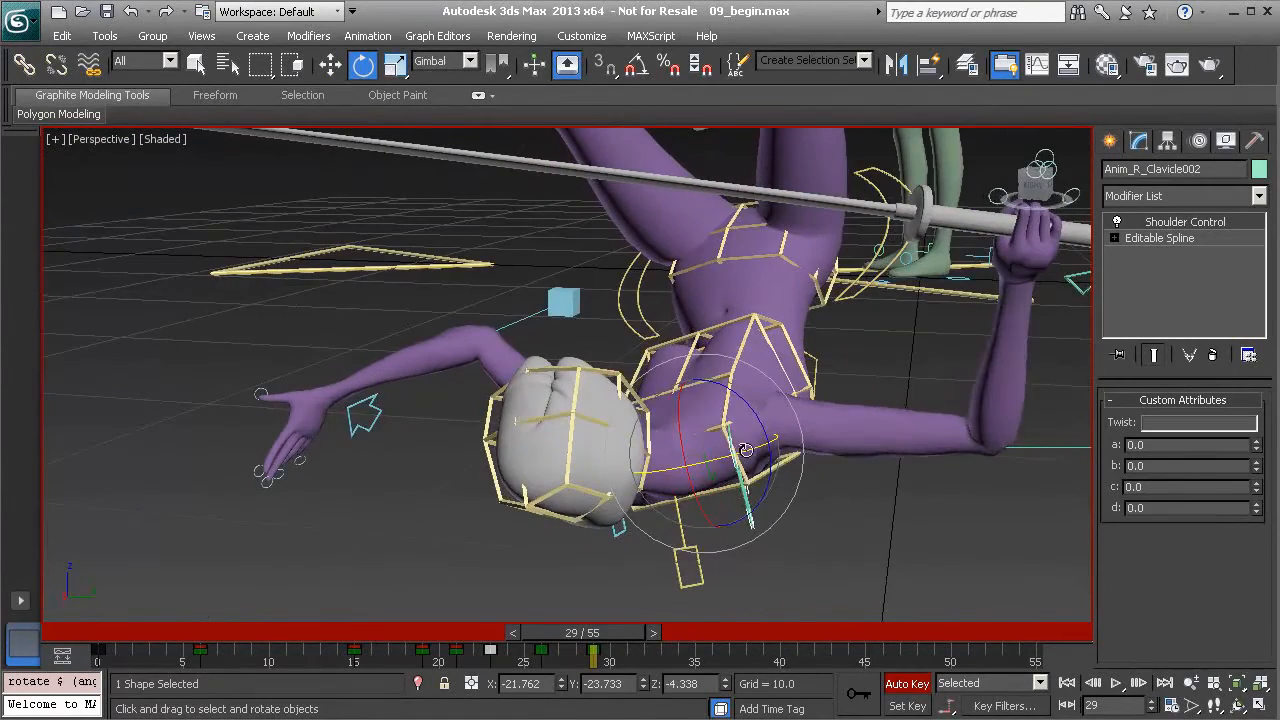
{"action": "left_click_drag", "start_coordinate": [722, 457], "coordinate": [661, 465]}
{"action": "middle_click_drag", "start_coordinate": [661, 465], "coordinate": [525, 418], "text": "alt"}
Set the right clavicle's shoulder attributes a to 1.1 and b to 0.7, and scrub the timeline to review the pose.
{"action": "mouse_move", "coordinate": [1257, 446]}
{"action": "left_mouse_down"}
{"action": "mouse_move", "coordinate": [1258, 430]}
{"action": "mouse_move", "coordinate": [1256, 447]}
{"action": "left_mouse_up"}
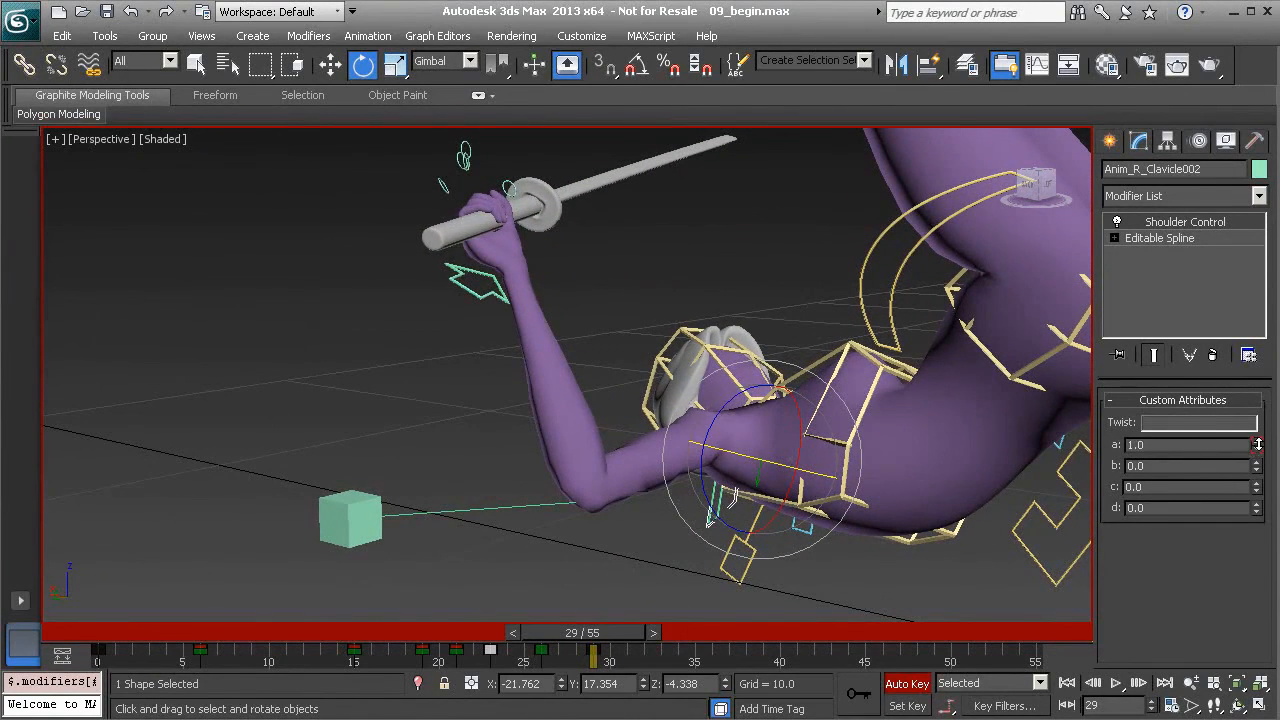
{"action": "middle_click_drag", "start_coordinate": [880, 480], "coordinate": [1067, 443], "text": "alt"}
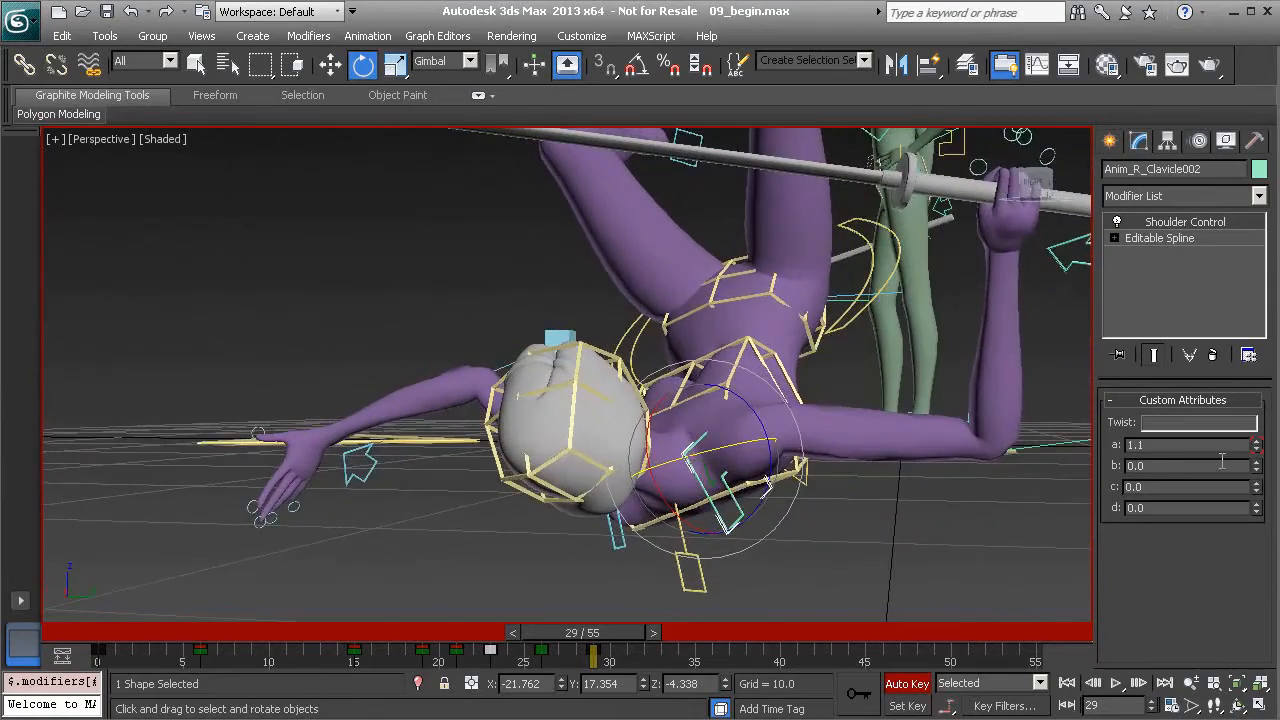
{"action": "left_click_drag", "start_coordinate": [1257, 466], "coordinate": [1258, 458]}
{"action": "middle_click_drag", "start_coordinate": [900, 460], "coordinate": [805, 440], "text": "alt"}
{"action": "middle_click_drag", "start_coordinate": [741, 527], "coordinate": [451, 485], "text": "alt"}
{"action": "left_click_drag", "start_coordinate": [614, 633], "coordinate": [648, 648]}
{"action": "middle_click_drag", "start_coordinate": [795, 477], "coordinate": [688, 337], "text": "alt"}
{"action": "middle_click_drag", "start_coordinate": [726, 397], "coordinate": [651, 377], "text": "alt"}
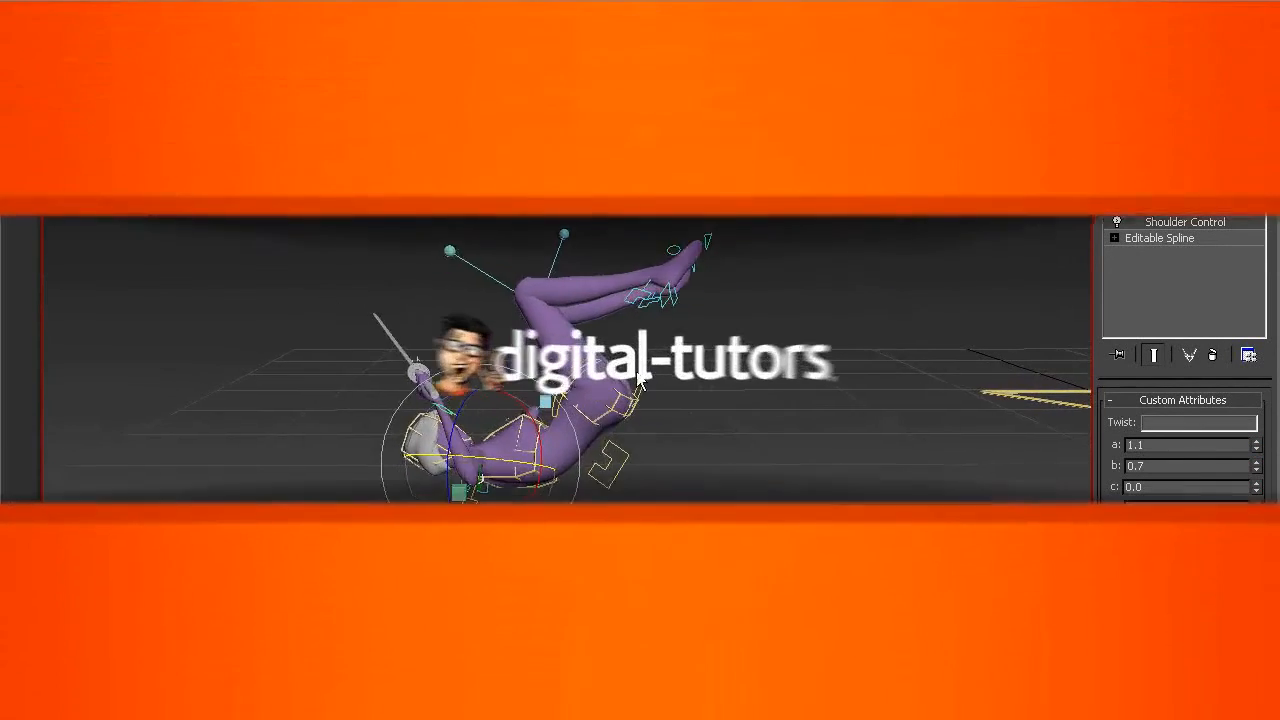